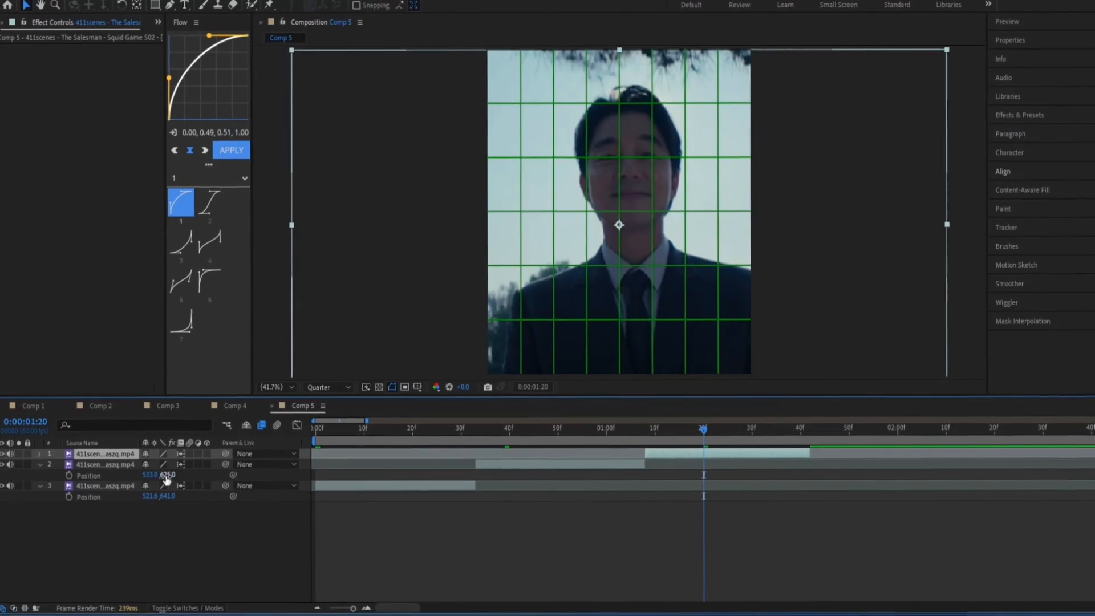
Collapse the layers' Position properties, return to the start of the composition, and turn off the Proportional Grid overlay.
{"action": "left_click_drag", "start_coordinate": [127, 466], "coordinate": [126, 466]}
{"action": "left_click", "coordinate": [534, 536]}
{"action": "key", "text": "p"}
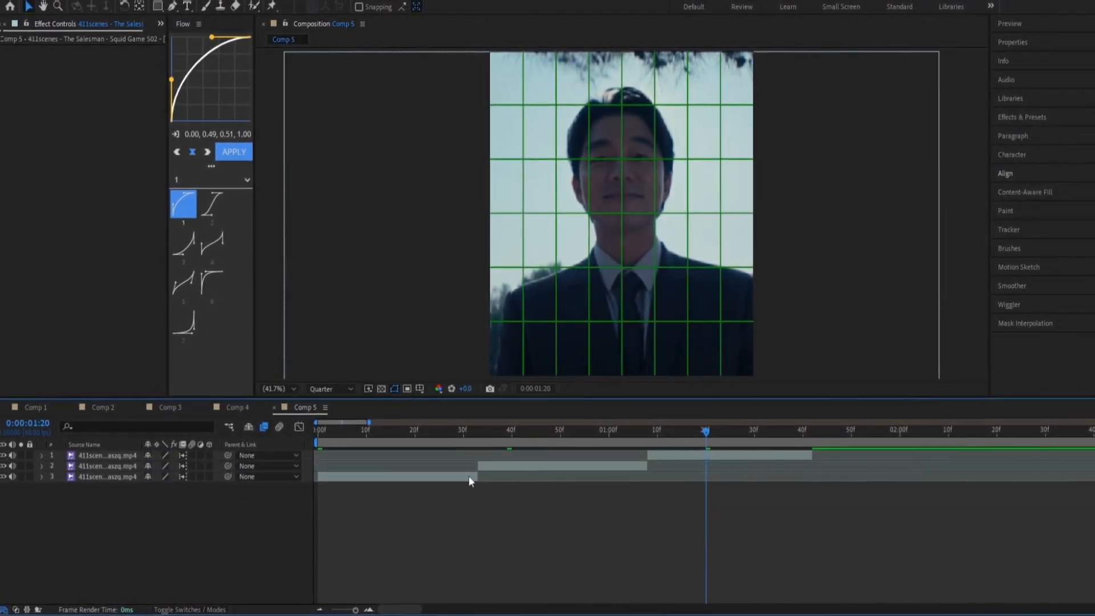
{"action": "key", "text": "Home"}
{"action": "left_click", "coordinate": [421, 387]}
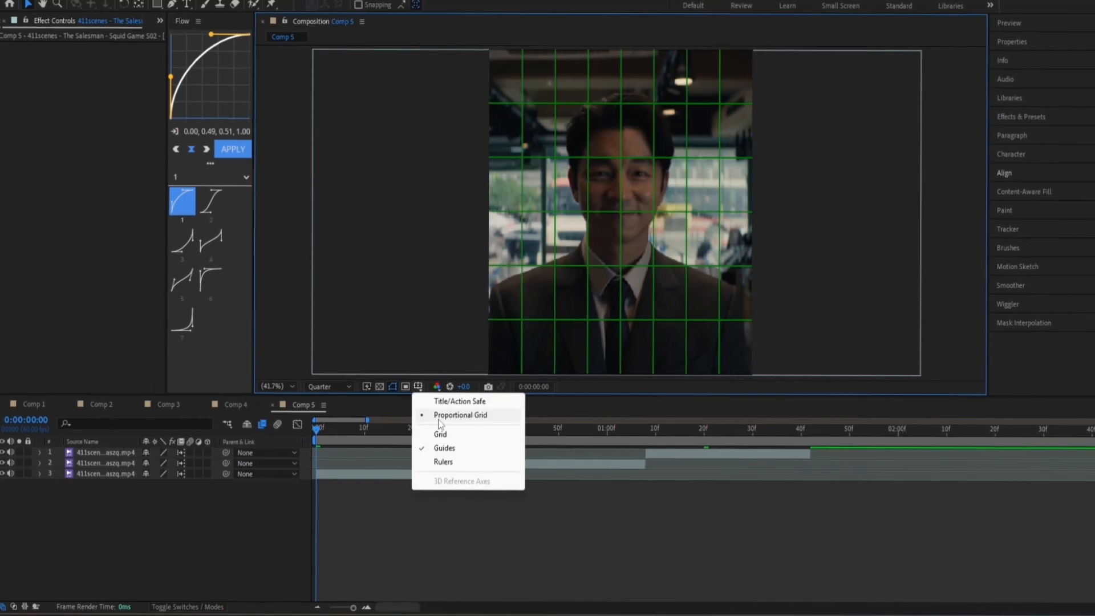
{"action": "left_click", "coordinate": [451, 416]}
Start Stabilize Motion on the first clip, enlarge the track point's feature box, and place it between the man's eyebrows.
{"action": "left_click", "coordinate": [393, 476]}
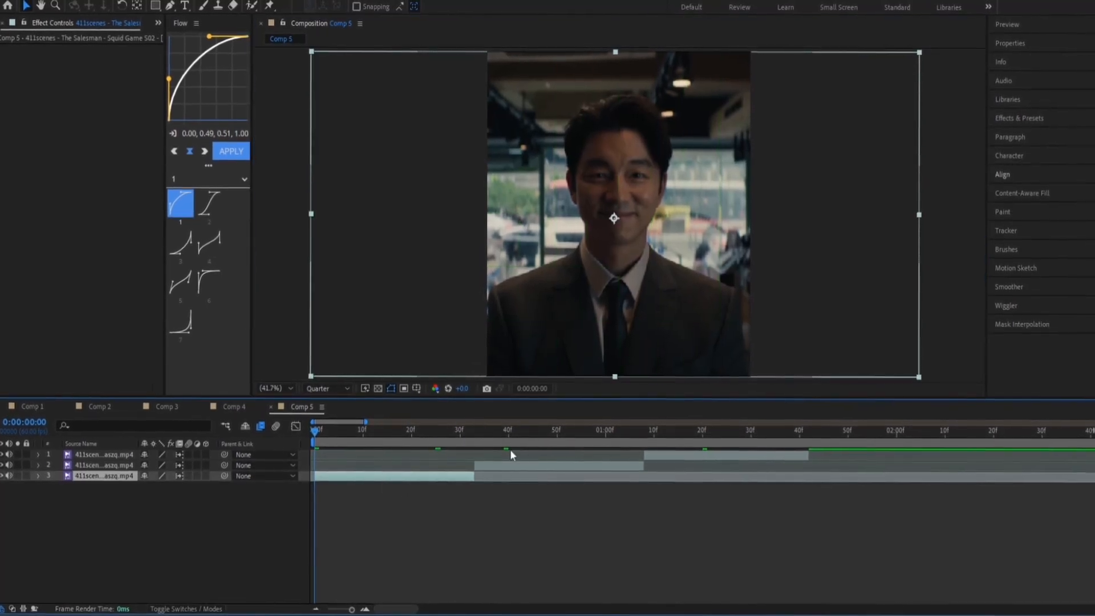
{"action": "left_click", "coordinate": [1019, 232]}
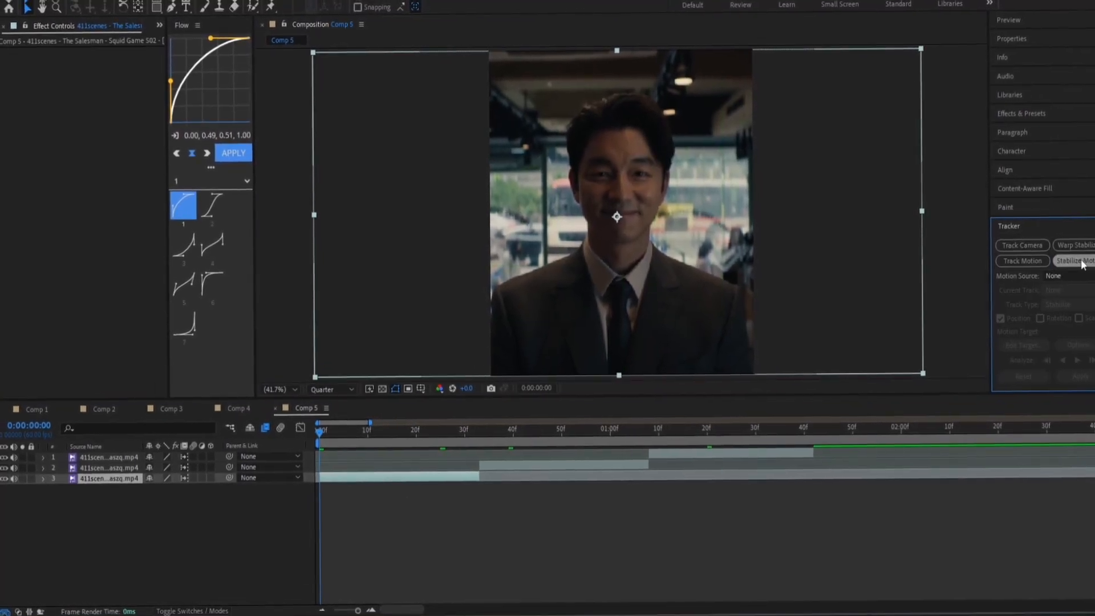
{"action": "left_click", "coordinate": [1082, 263]}
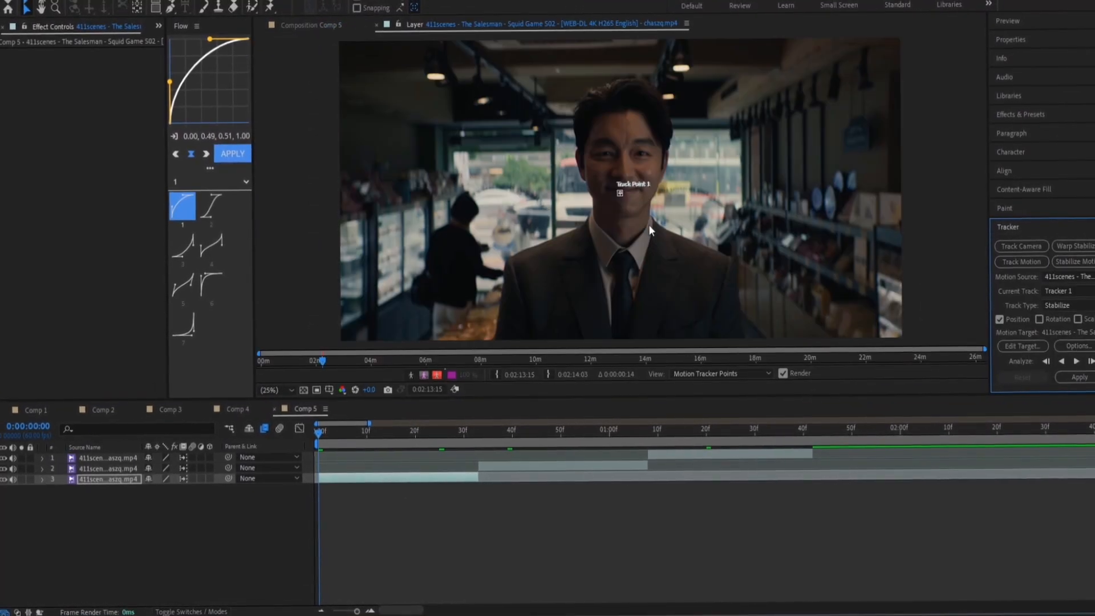
{"action": "left_click_drag", "start_coordinate": [628, 216], "coordinate": [669, 266]}
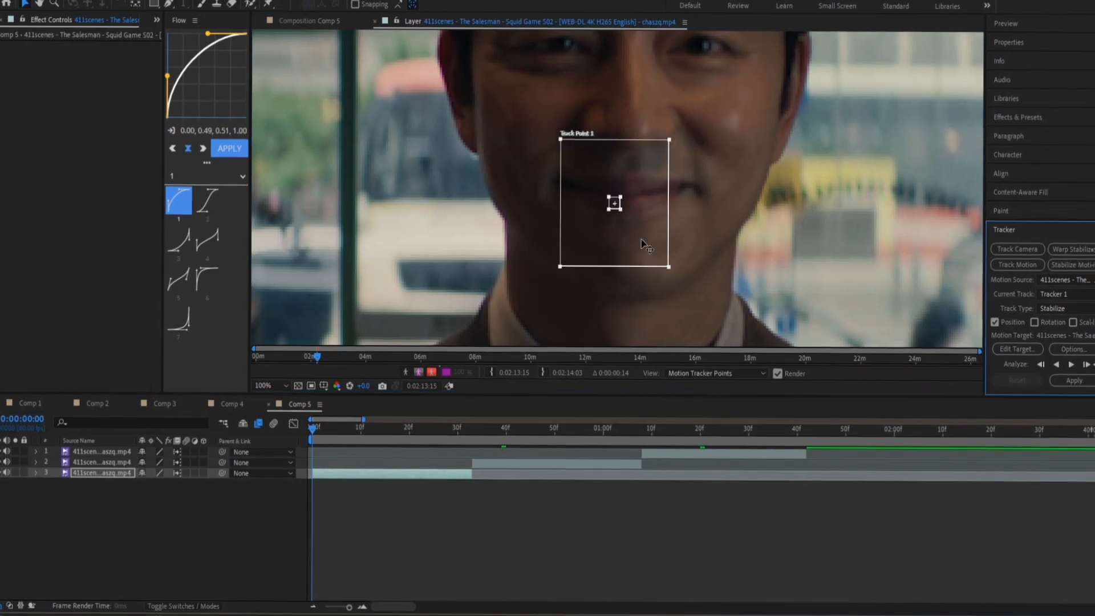
{"action": "left_click_drag", "start_coordinate": [622, 212], "coordinate": [632, 224]}
{"action": "left_click_drag", "start_coordinate": [633, 223], "coordinate": [617, 150]}
{"action": "left_click_drag", "start_coordinate": [617, 150], "coordinate": [616, 173]}
Analyze the first clip's track forward and apply the stabilization to the X and Y dimensions.
{"action": "left_click", "coordinate": [1075, 367]}
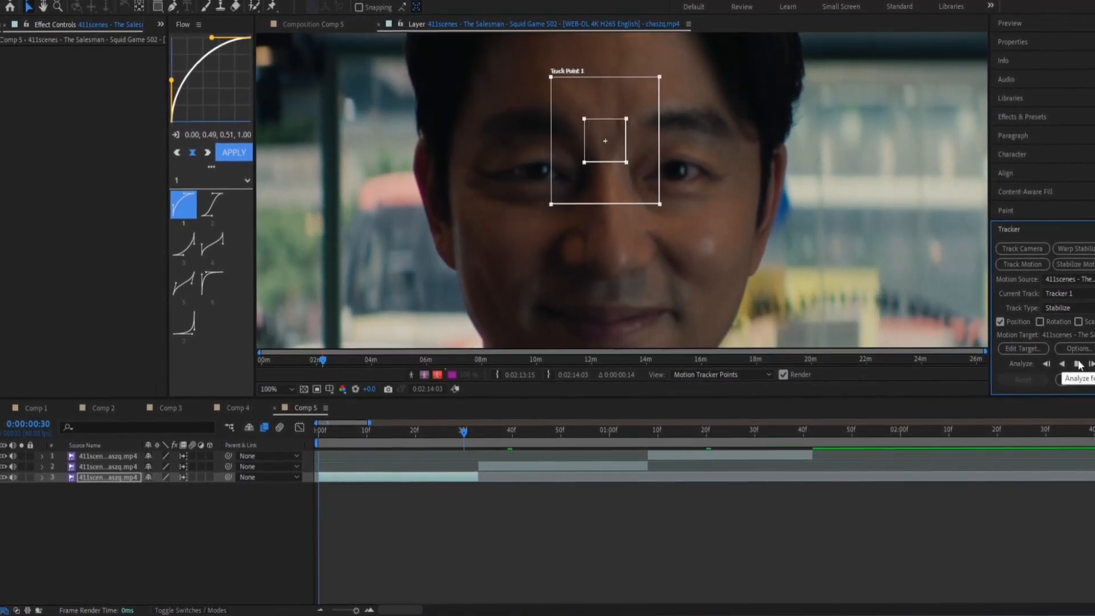
{"action": "left_click", "coordinate": [1080, 363]}
{"action": "left_click", "coordinate": [1079, 381]}
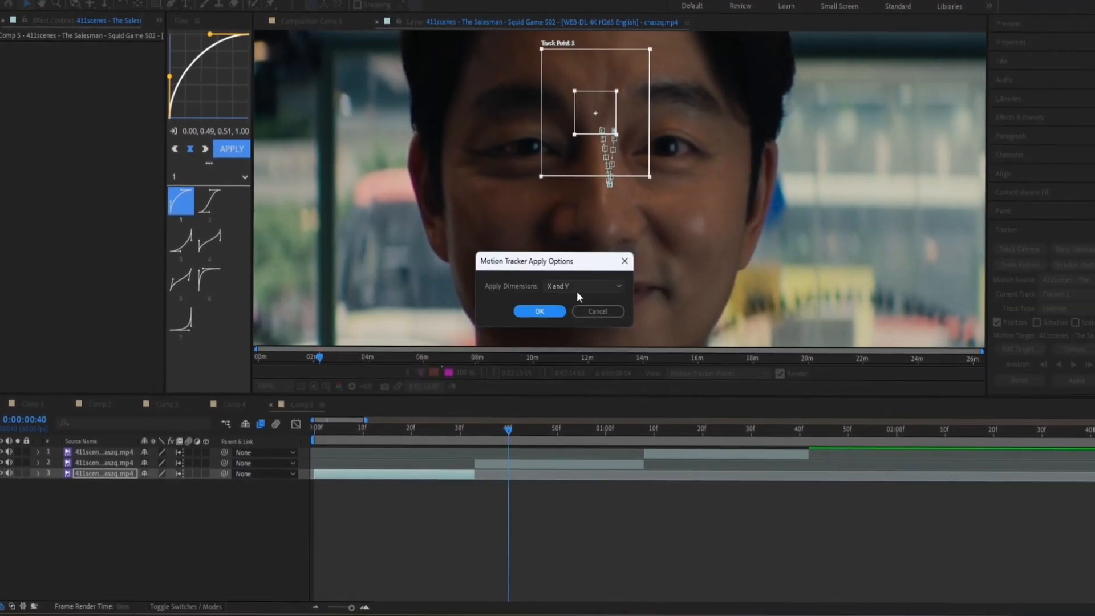
{"action": "left_click", "coordinate": [540, 311]}
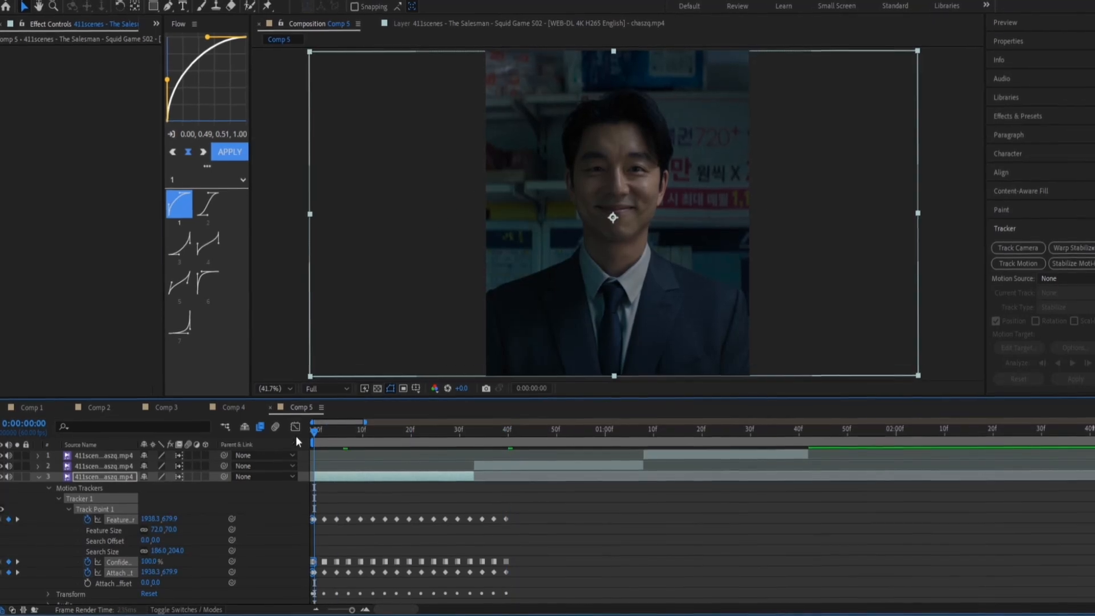
Set the composition preview resolution to Quarter, collapse the tracker properties, and play back the stabilized first clip.
{"action": "left_click", "coordinate": [326, 389]}
{"action": "left_click", "coordinate": [323, 457]}
{"action": "left_click", "coordinate": [38, 476]}
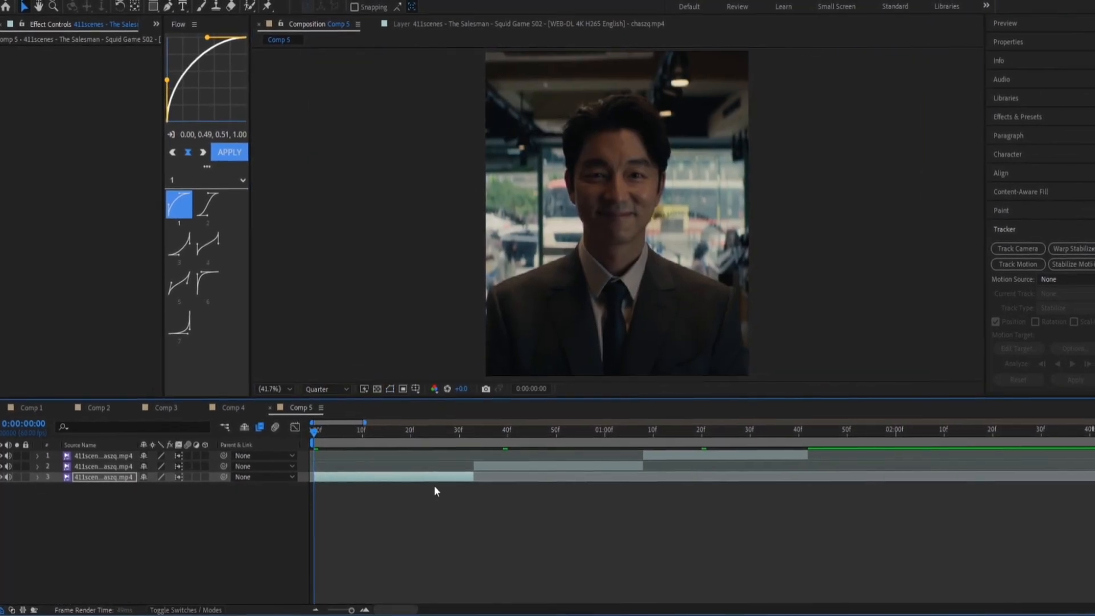
{"action": "key", "text": "space"}
{"action": "left_click", "coordinate": [400, 440]}
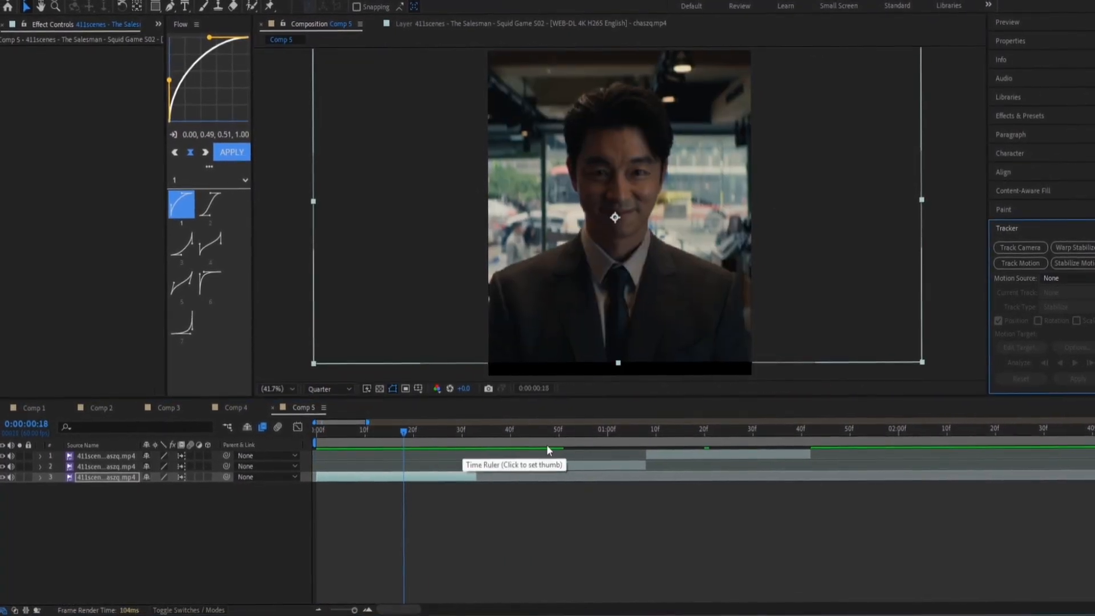
Start Stabilize Motion at the beginning of the second clip and place the enlarged track point on the bridge of the nose.
{"action": "left_click", "coordinate": [555, 464]}
{"action": "left_click_drag", "start_coordinate": [502, 446], "coordinate": [479, 449]}
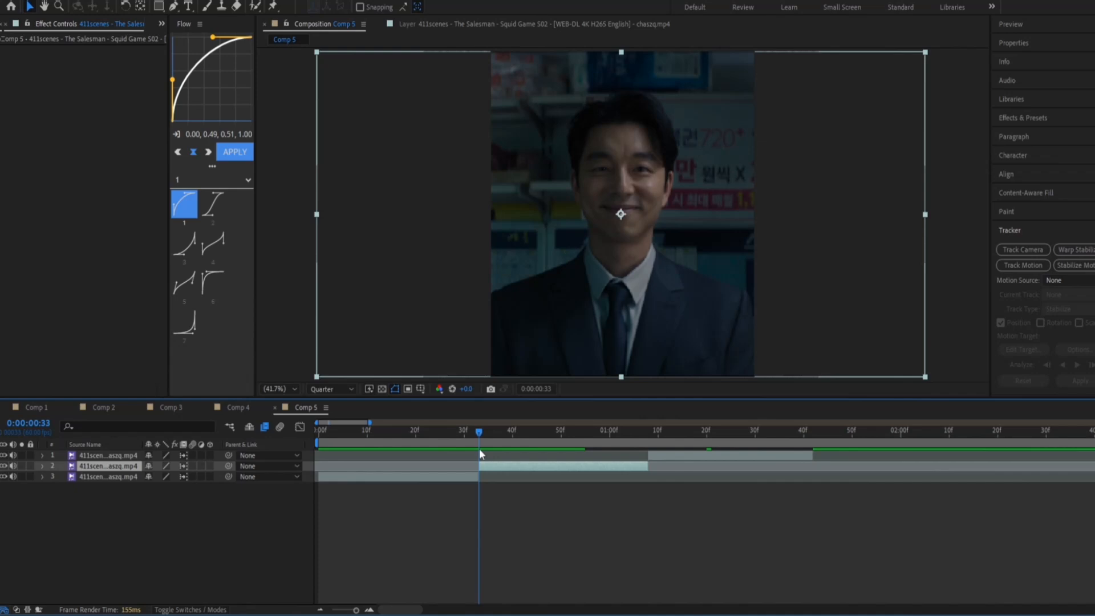
{"action": "left_click", "coordinate": [1070, 262]}
{"action": "left_click", "coordinate": [628, 201]}
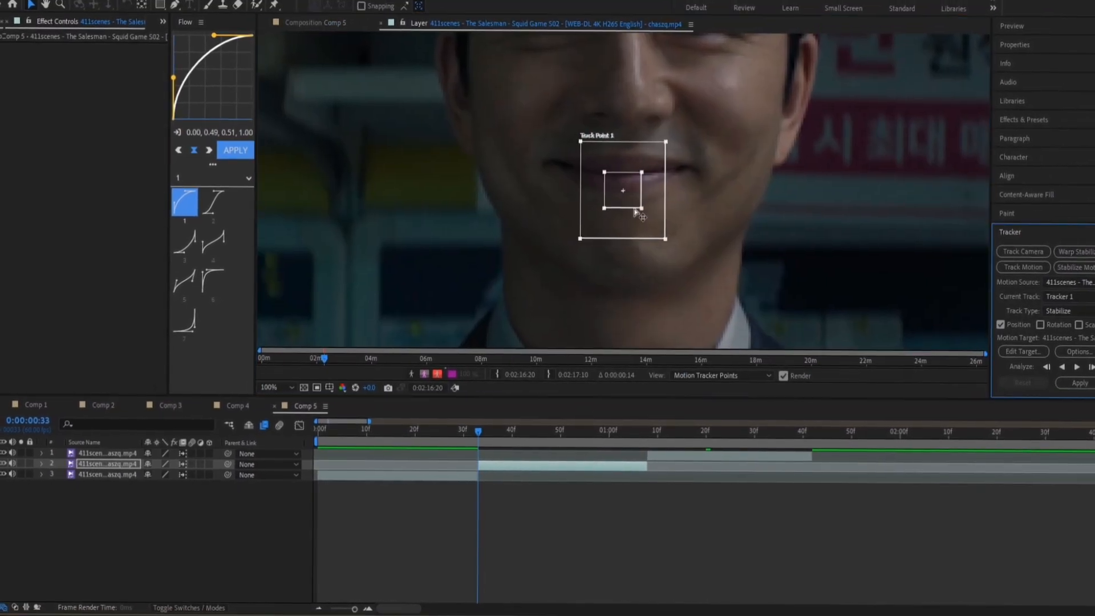
{"action": "left_click_drag", "start_coordinate": [635, 211], "coordinate": [639, 273]}
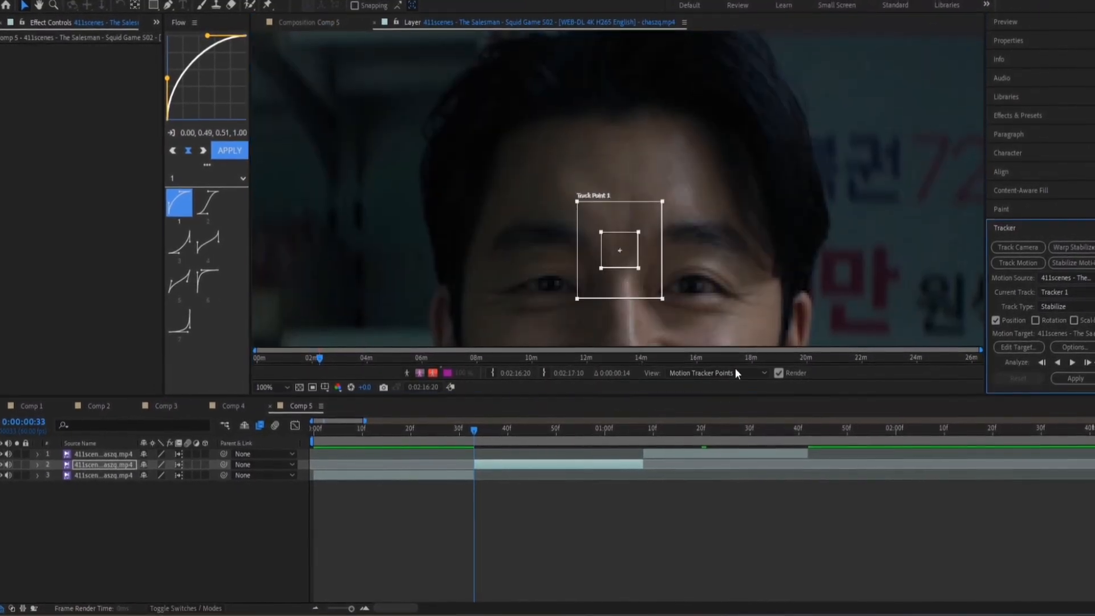
{"action": "left_click", "coordinate": [1073, 362]}
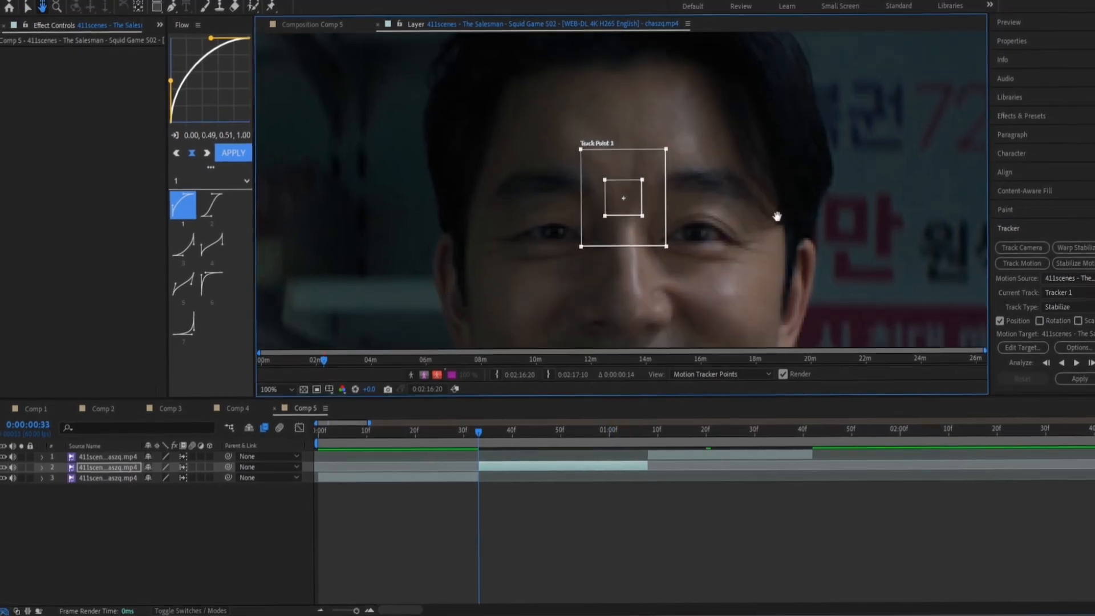
{"action": "left_click_drag", "start_coordinate": [624, 199], "coordinate": [628, 228]}
Analyze the second clip's track forward past its end, apply the stabilization in X and Y, and collapse its tracker properties.
{"action": "left_click", "coordinate": [1077, 363]}
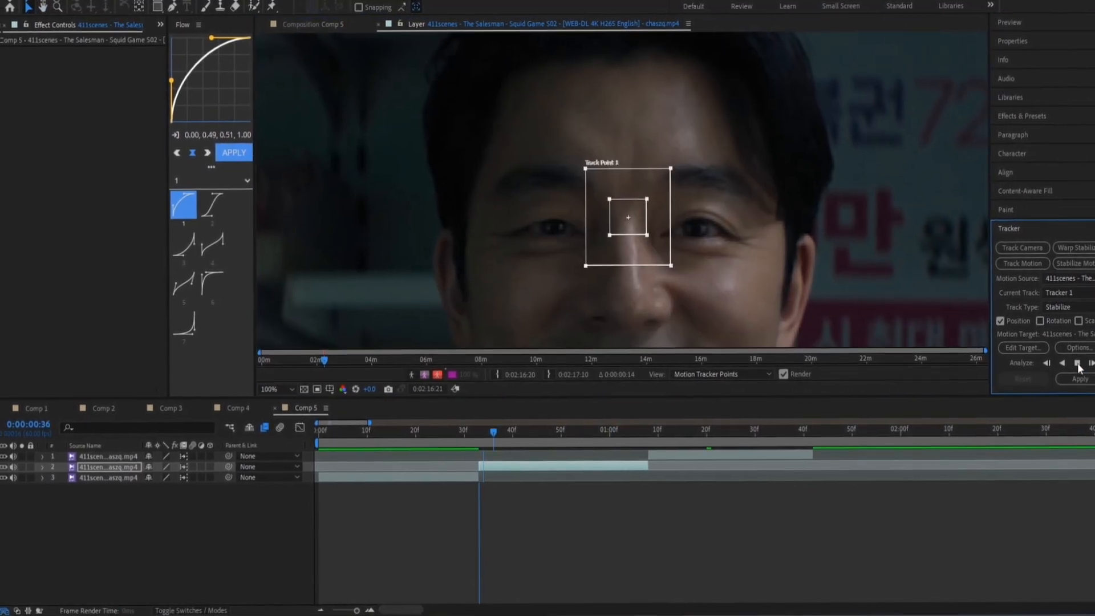
{"action": "left_click", "coordinate": [1092, 364]}
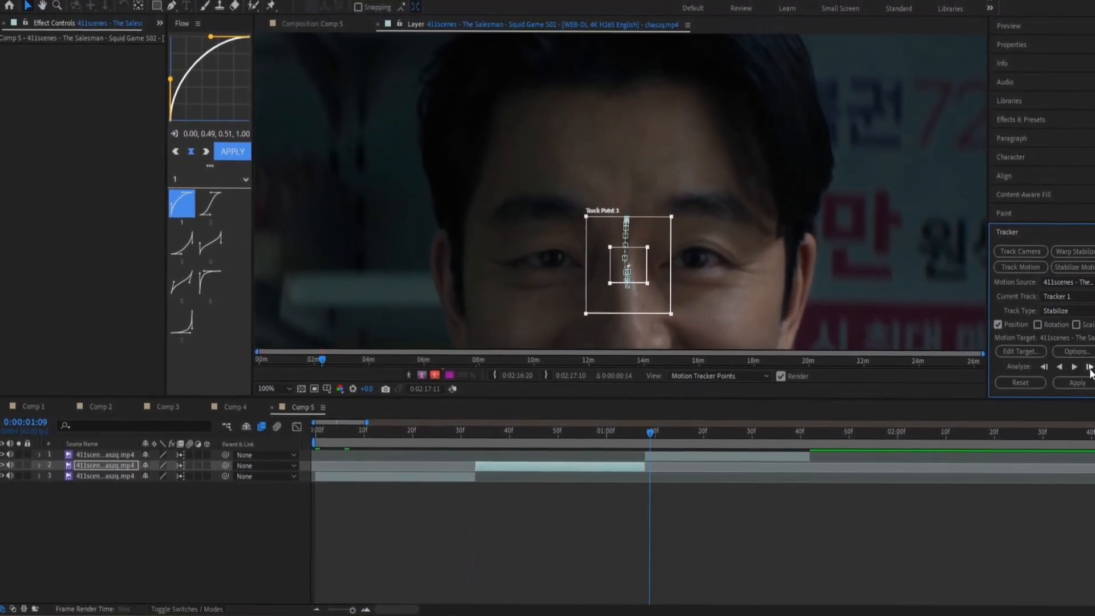
{"action": "left_click", "coordinate": [1090, 368]}
{"action": "left_click", "coordinate": [1090, 368]}
{"action": "left_click", "coordinate": [1091, 368]}
{"action": "left_click", "coordinate": [1078, 383]}
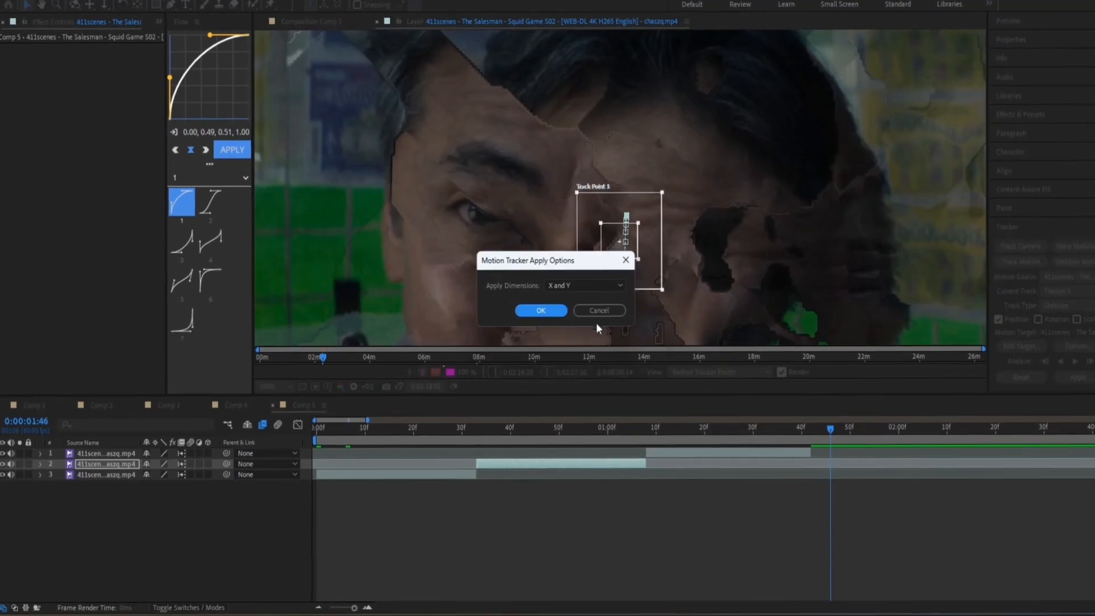
{"action": "left_click", "coordinate": [538, 311]}
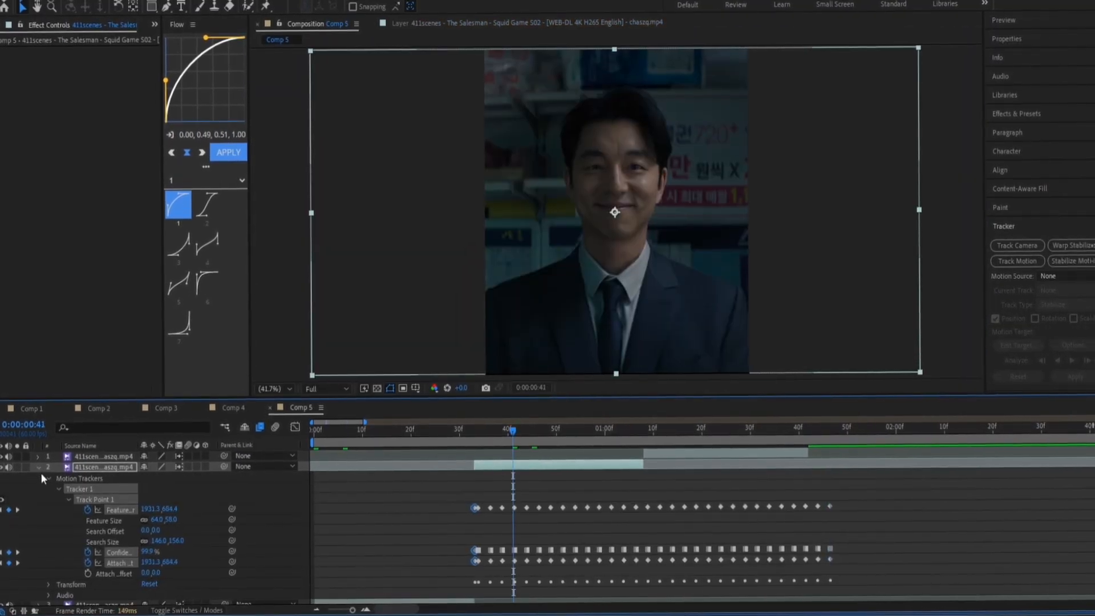
{"action": "left_click", "coordinate": [38, 468]}
Start Stabilize Motion at the beginning of the third clip and place the enlarged track point on the man's nose.
{"action": "left_click_drag", "start_coordinate": [502, 440], "coordinate": [456, 439]}
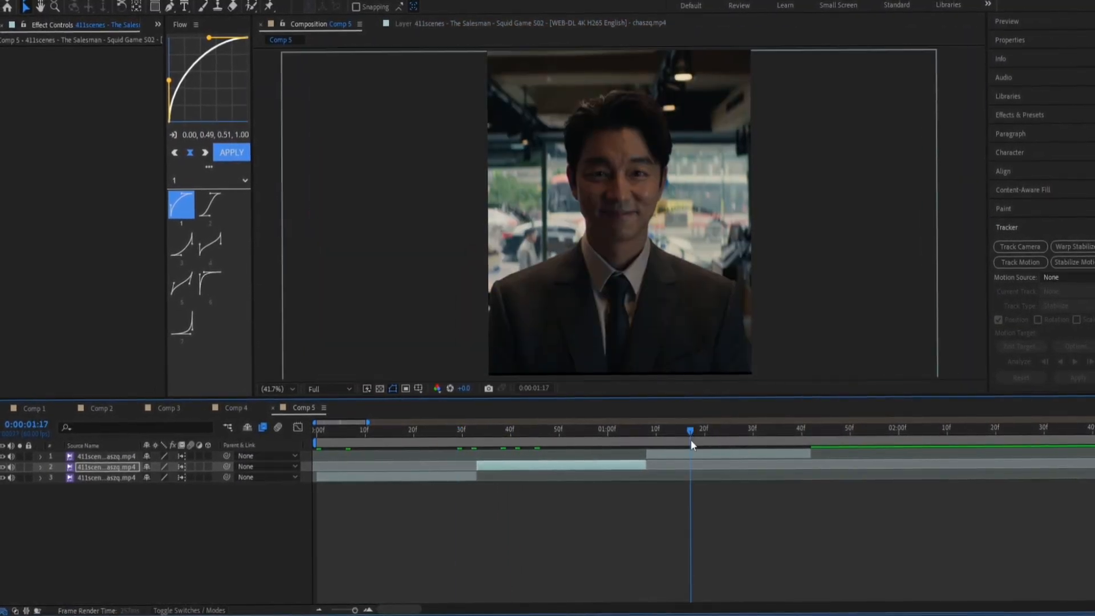
{"action": "left_click_drag", "start_coordinate": [690, 443], "coordinate": [642, 450]}
{"action": "left_click", "coordinate": [1020, 264]}
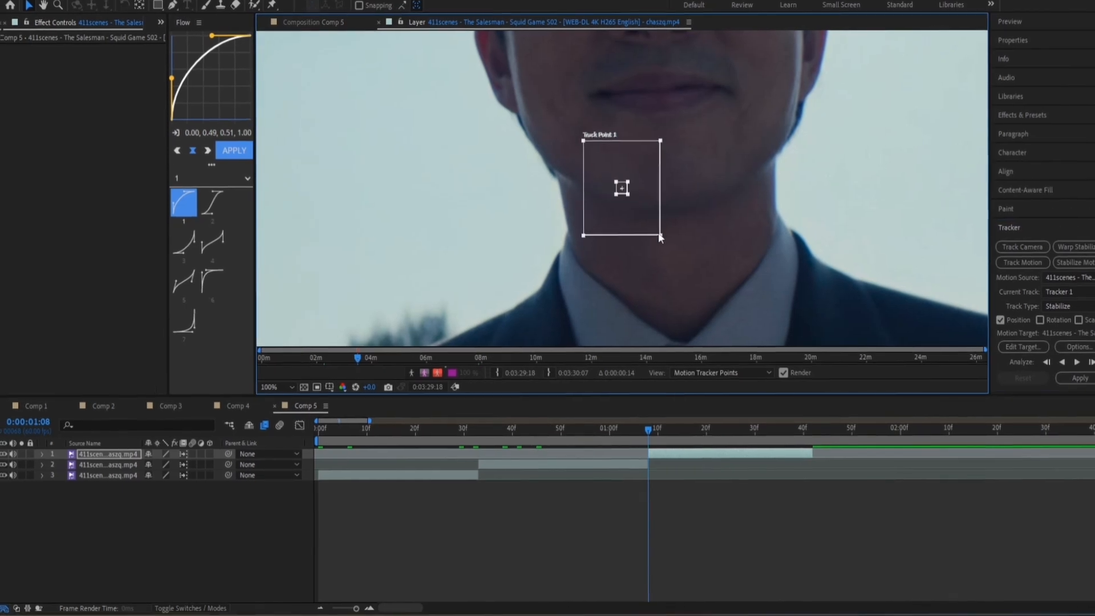
{"action": "left_click_drag", "start_coordinate": [639, 211], "coordinate": [628, 240]}
Analyze the third clip's track forward, apply the stabilization in X and Y, and collapse its tracker properties.
{"action": "left_click", "coordinate": [1074, 364]}
{"action": "left_click", "coordinate": [1073, 367]}
{"action": "left_click", "coordinate": [1076, 362]}
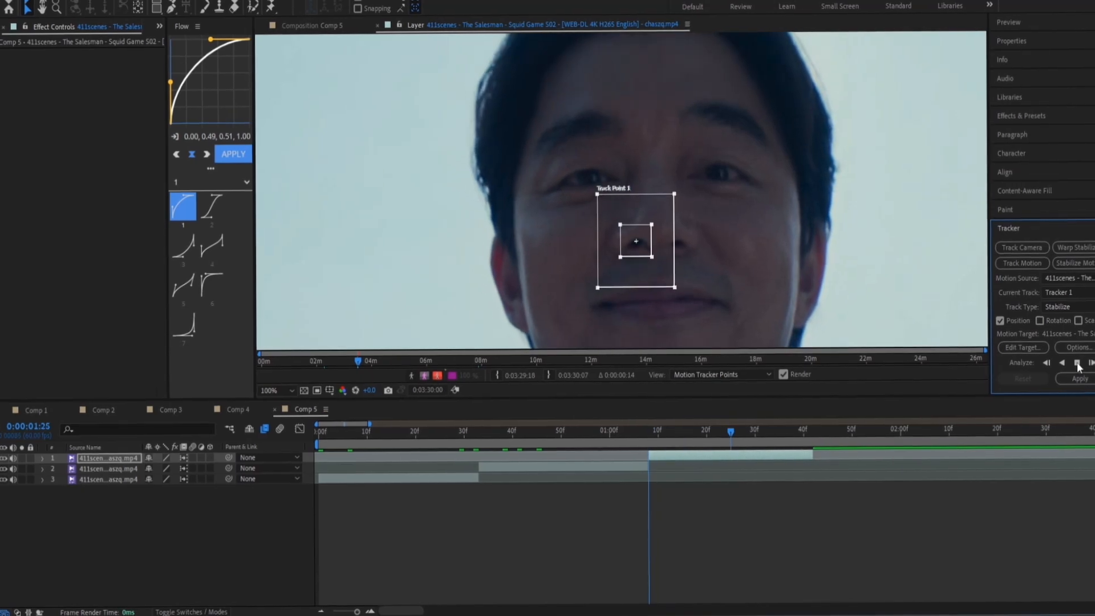
{"action": "left_click", "coordinate": [1076, 363]}
{"action": "left_click", "coordinate": [1079, 379]}
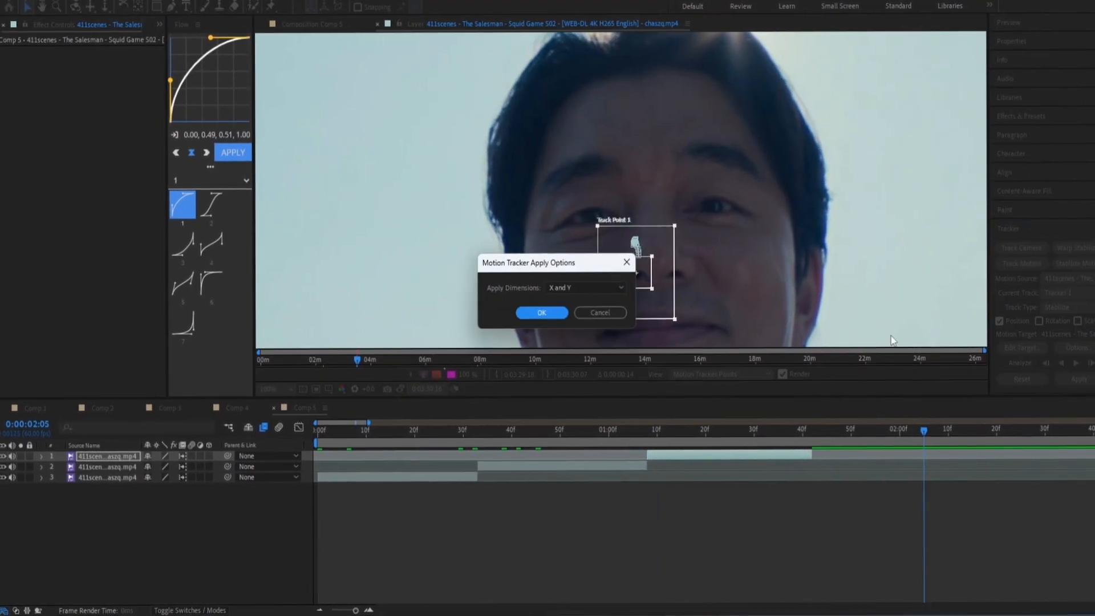
{"action": "left_click", "coordinate": [542, 313]}
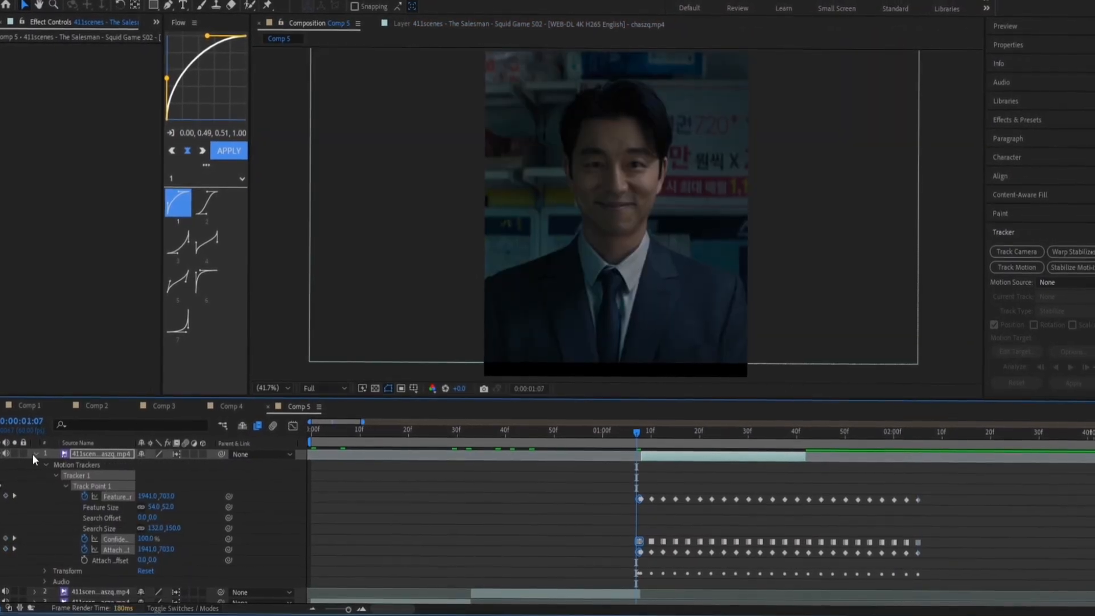
{"action": "left_click", "coordinate": [35, 454]}
Play back the three stabilized clips from the start and check the frame edges for gaps.
{"action": "left_click_drag", "start_coordinate": [322, 432], "coordinate": [302, 471]}
{"action": "left_click", "coordinate": [376, 514]}
{"action": "key", "text": "space"}
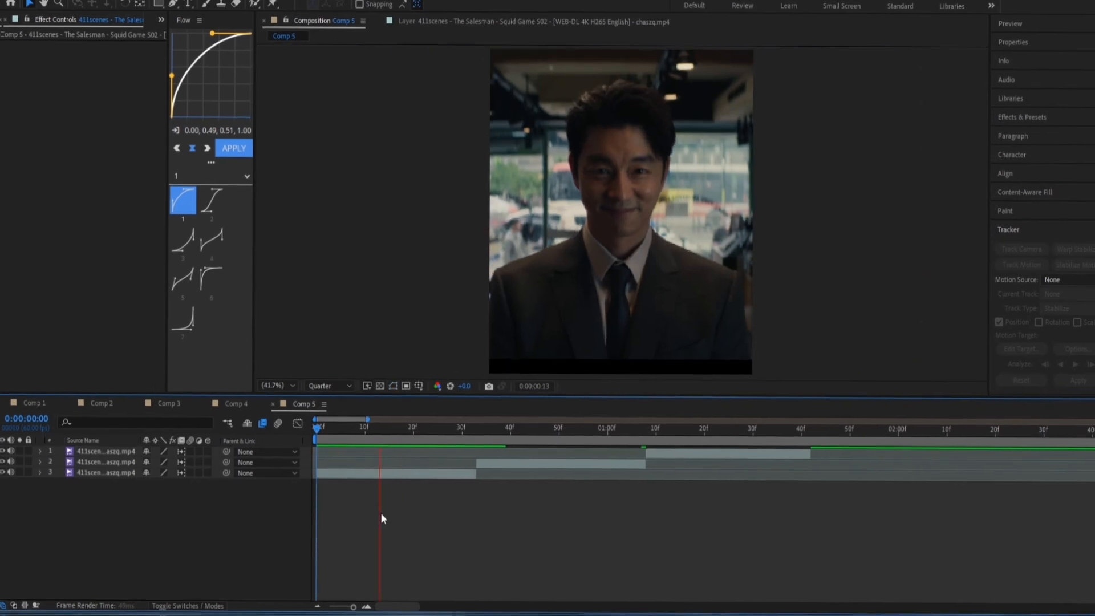
{"action": "left_click_drag", "start_coordinate": [656, 431], "coordinate": [446, 481]}
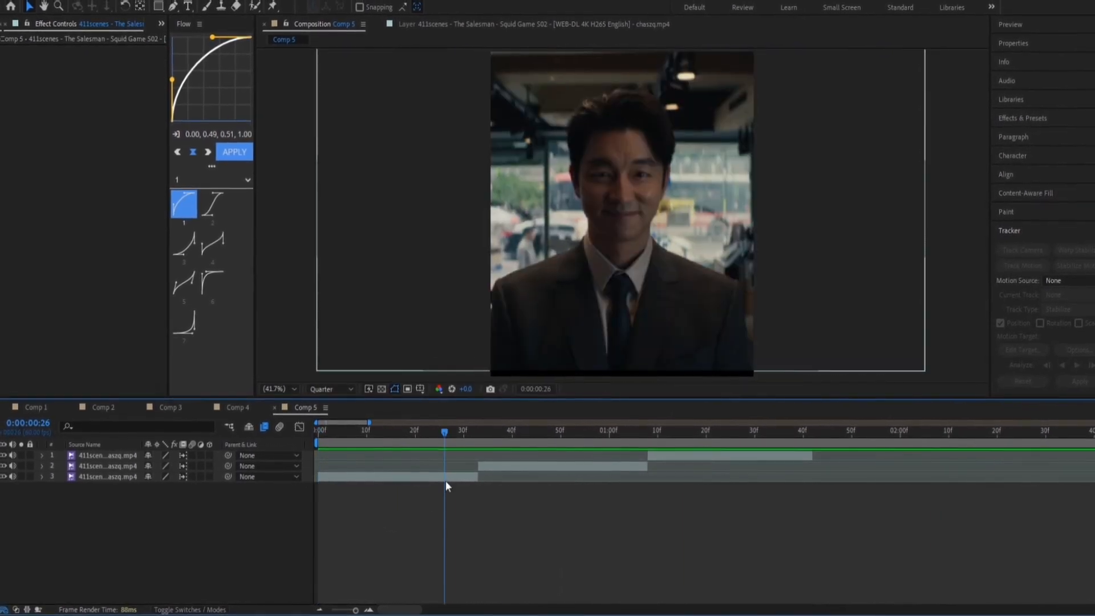
Add the Motion Tile effect to the first clip with Mirror Edges on and an Output Height of 170.
{"action": "left_click", "coordinate": [446, 478]}
{"action": "left_click", "coordinate": [1021, 118]}
{"action": "left_click", "coordinate": [1044, 134]}
{"action": "type", "text": "m"}
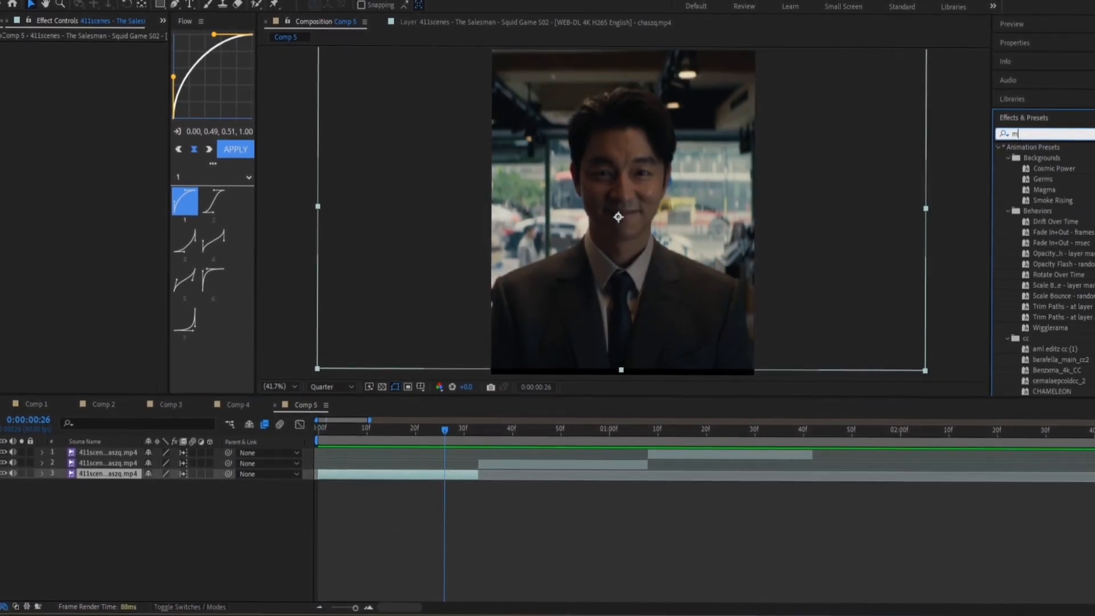
{"action": "type", "text": "otion"}
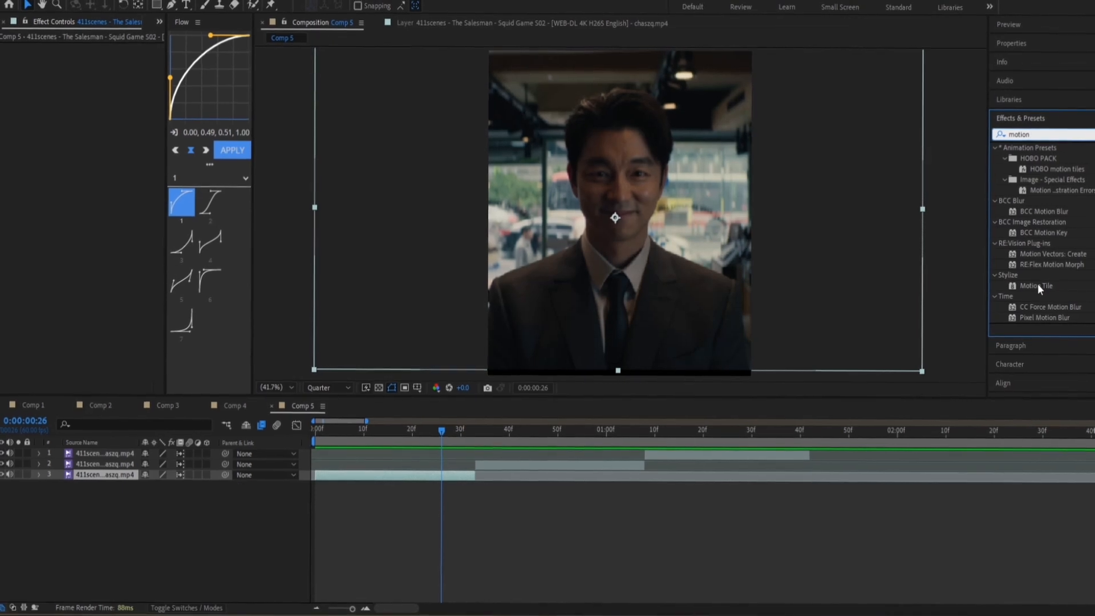
{"action": "left_click_drag", "start_coordinate": [1038, 283], "coordinate": [454, 477]}
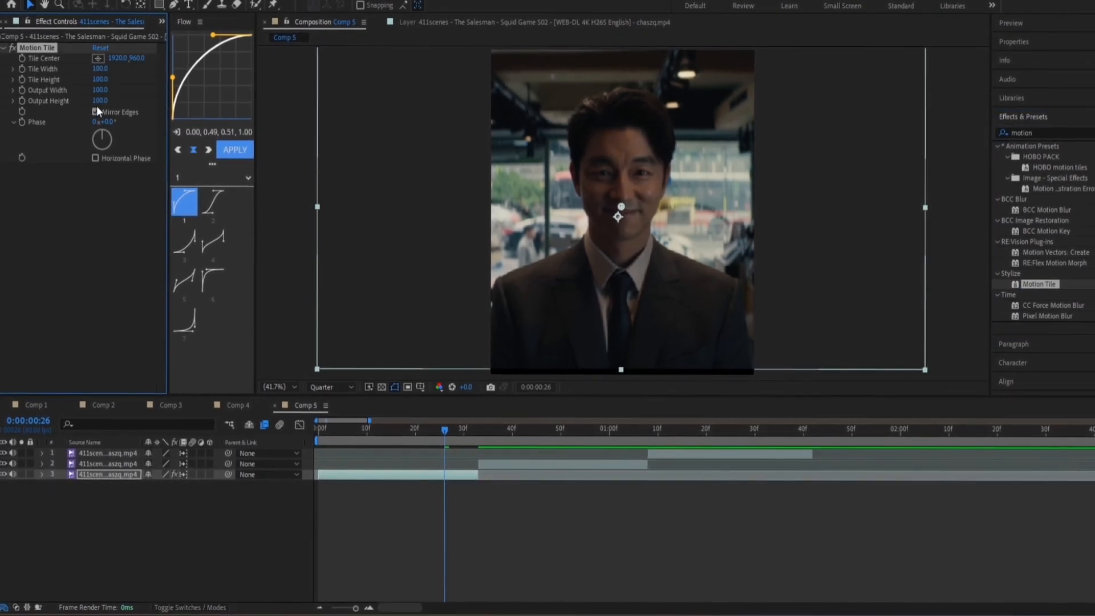
{"action": "left_click_drag", "start_coordinate": [99, 102], "coordinate": [105, 106]}
Add Motion Tile with Mirror Edges to the second and third clips, with Output Heights of 150 and 180 respectively.
{"action": "left_click", "coordinate": [508, 465]}
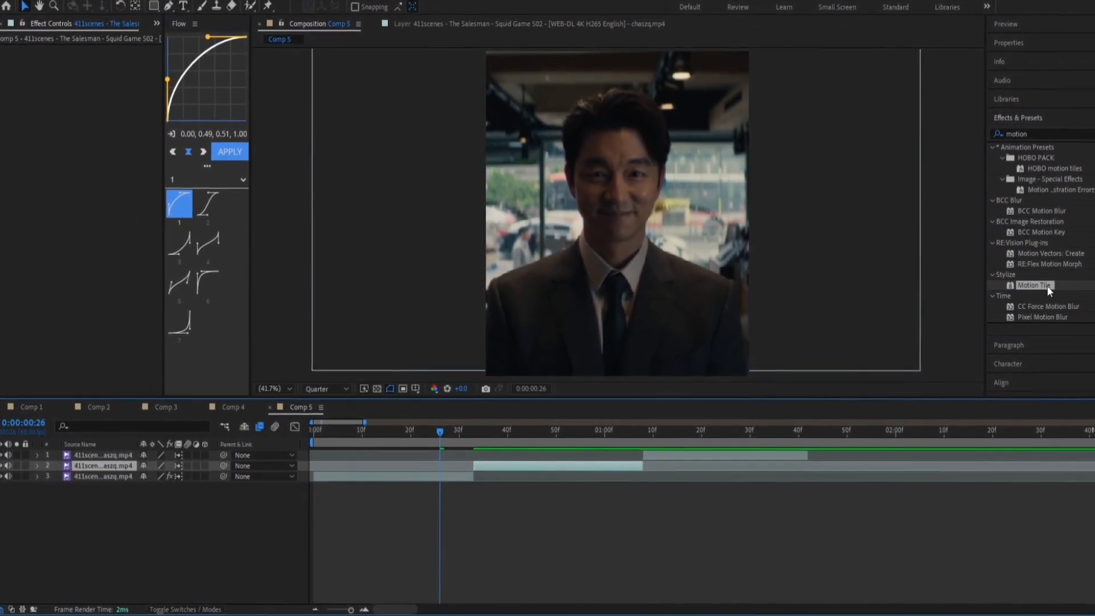
{"action": "left_click_drag", "start_coordinate": [1047, 286], "coordinate": [574, 466]}
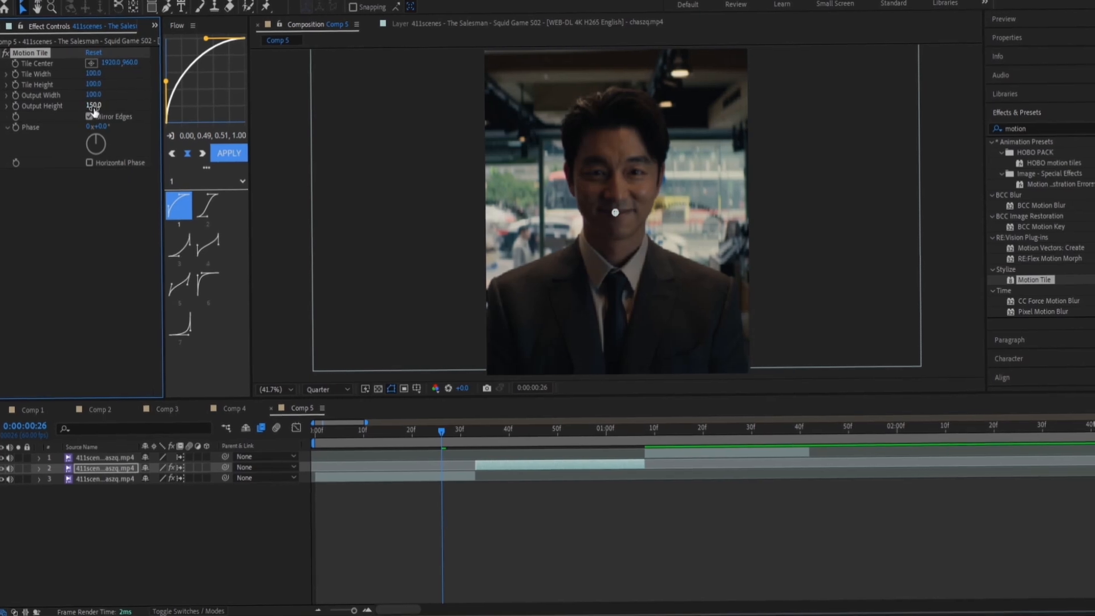
{"action": "left_click_drag", "start_coordinate": [1034, 280], "coordinate": [725, 457]}
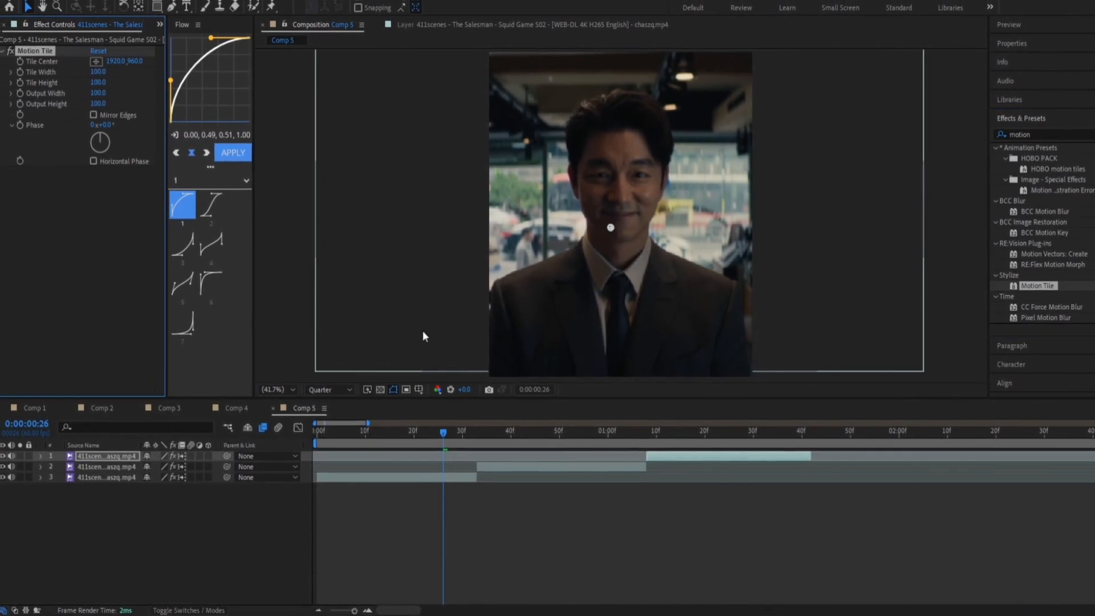
{"action": "left_click", "coordinate": [95, 116]}
{"action": "left_click_drag", "start_coordinate": [97, 105], "coordinate": [100, 120]}
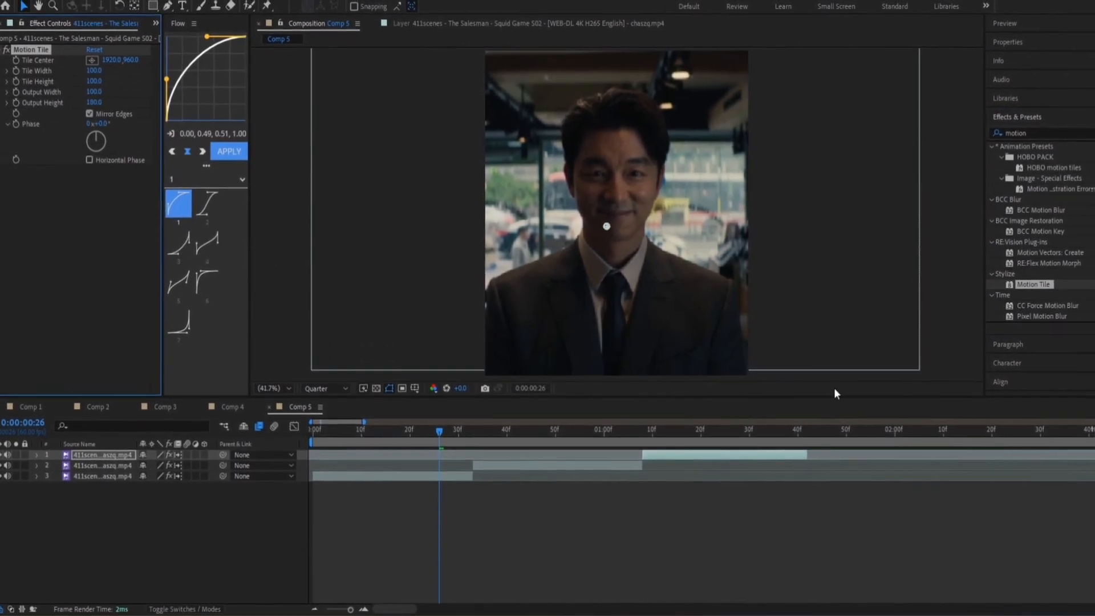
Extend the first clip to about 0:00:01:19, pre-compose it with all attributes moved, and cut off the excess from 0:00:00:33.
{"action": "left_click_drag", "start_coordinate": [440, 432], "coordinate": [696, 488]}
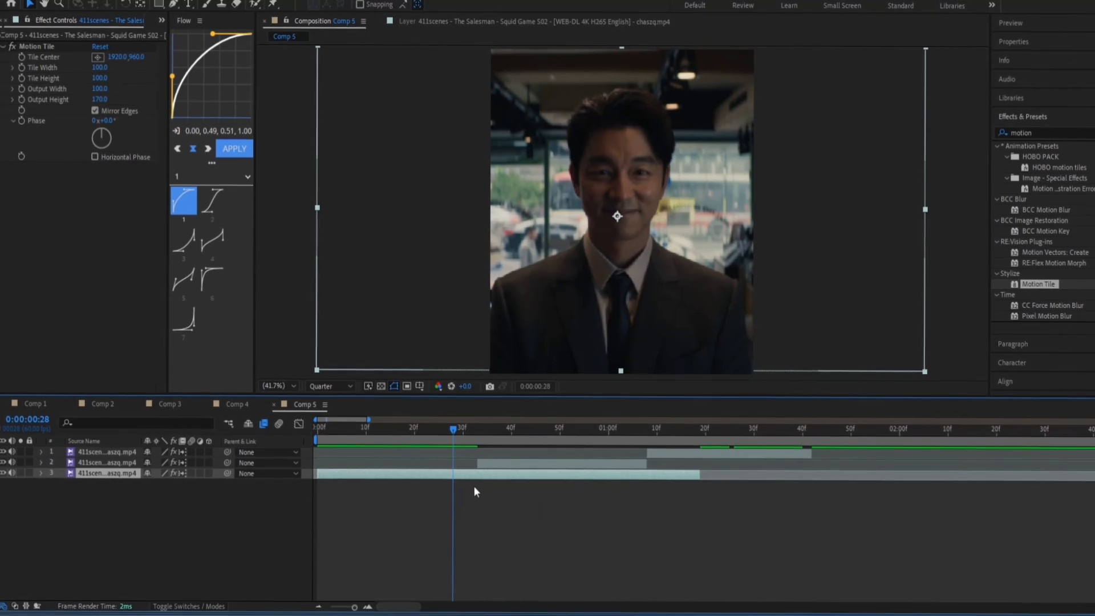
{"action": "key", "text": "ctrl+shift+c"}
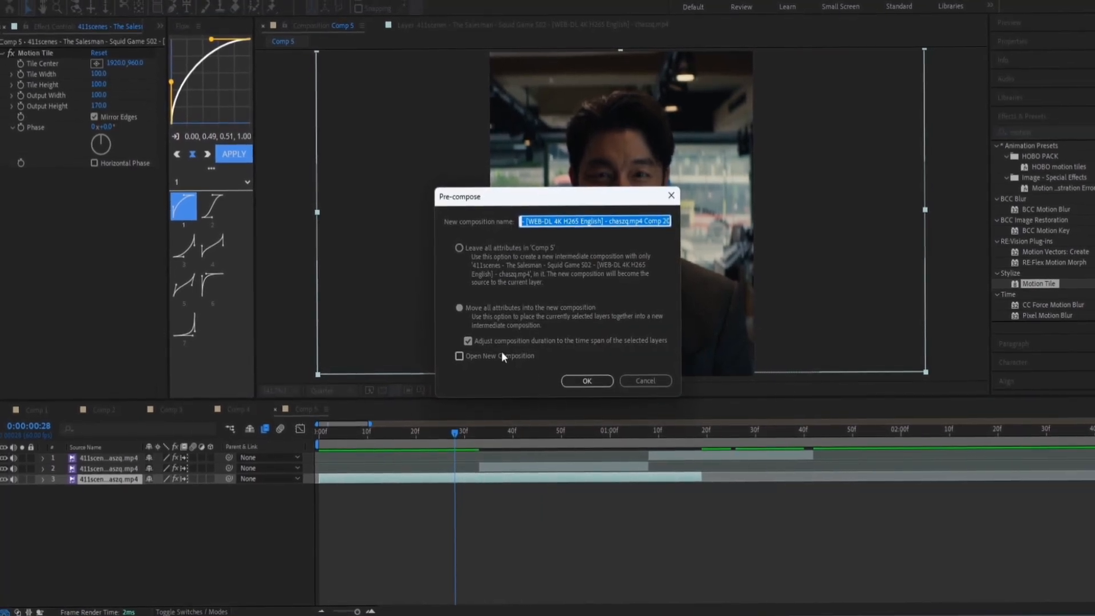
{"action": "left_click", "coordinate": [587, 379]}
{"action": "key", "text": "ctrl+shift+d"}
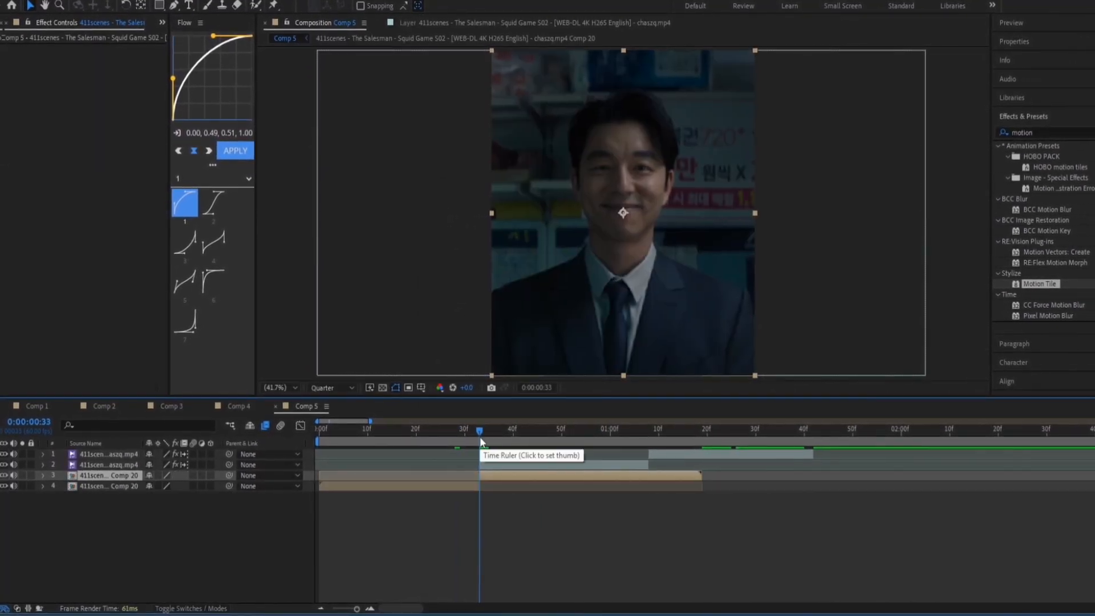
{"action": "key", "text": "Delete"}
Extend the second clip to about 0:00:01:51, pre-compose it with all attributes moved, and split off the excess at 0:00:01:08.
{"action": "left_click", "coordinate": [595, 467]}
{"action": "left_click_drag", "start_coordinate": [648, 467], "coordinate": [852, 469]}
{"action": "key", "text": "ctrl+shift+c"}
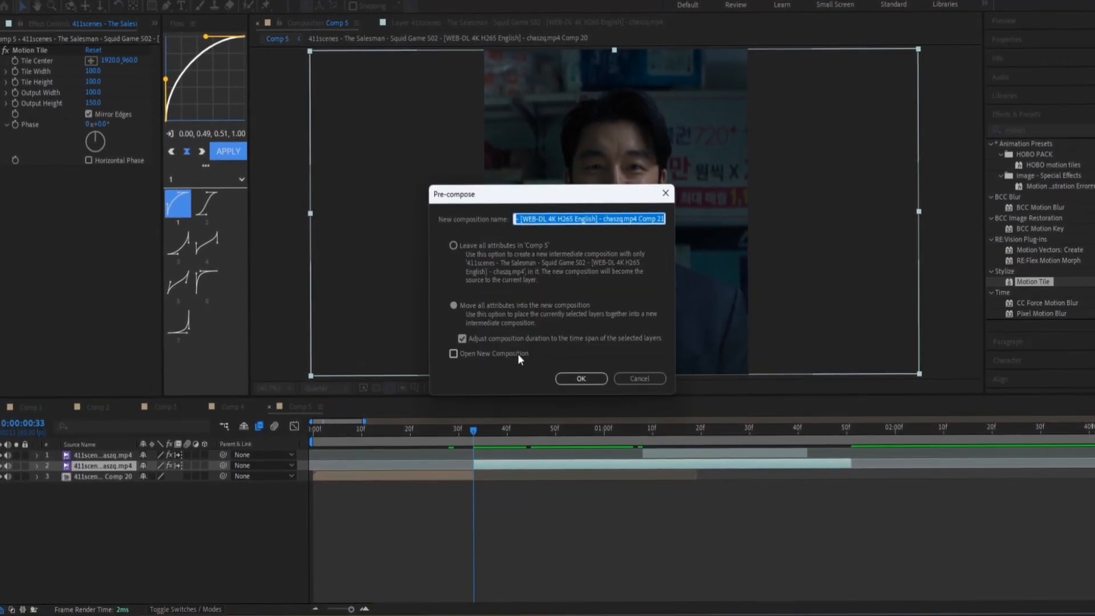
{"action": "left_click", "coordinate": [579, 378]}
{"action": "left_click", "coordinate": [649, 437]}
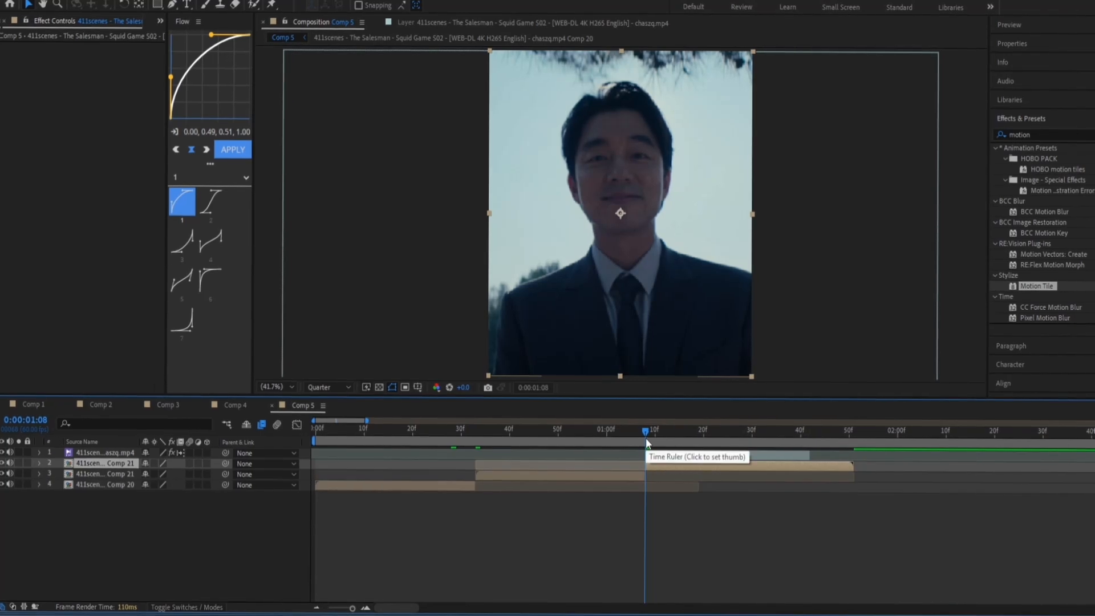
Extend the third clip to about 0:00:01:57, pre-compose it, and trim its end back to 0:00:01:42.
{"action": "left_click", "coordinate": [670, 455]}
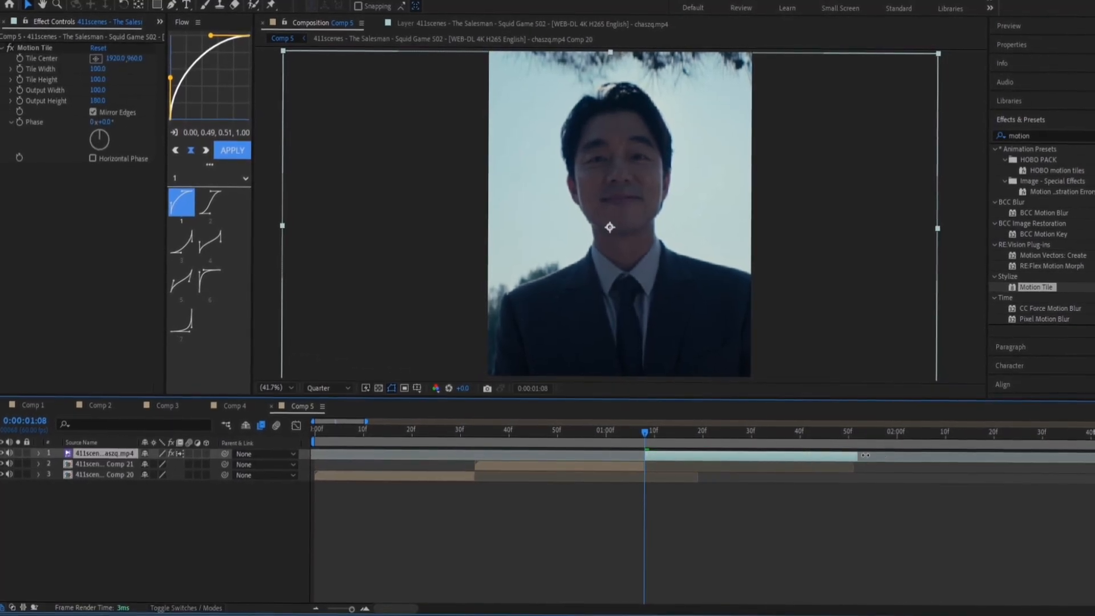
{"action": "mouse_move", "coordinate": [866, 455]}
{"action": "left_mouse_down"}
{"action": "mouse_move", "coordinate": [809, 454]}
{"action": "mouse_move", "coordinate": [884, 448]}
{"action": "left_mouse_up"}
{"action": "left_click", "coordinate": [809, 435]}
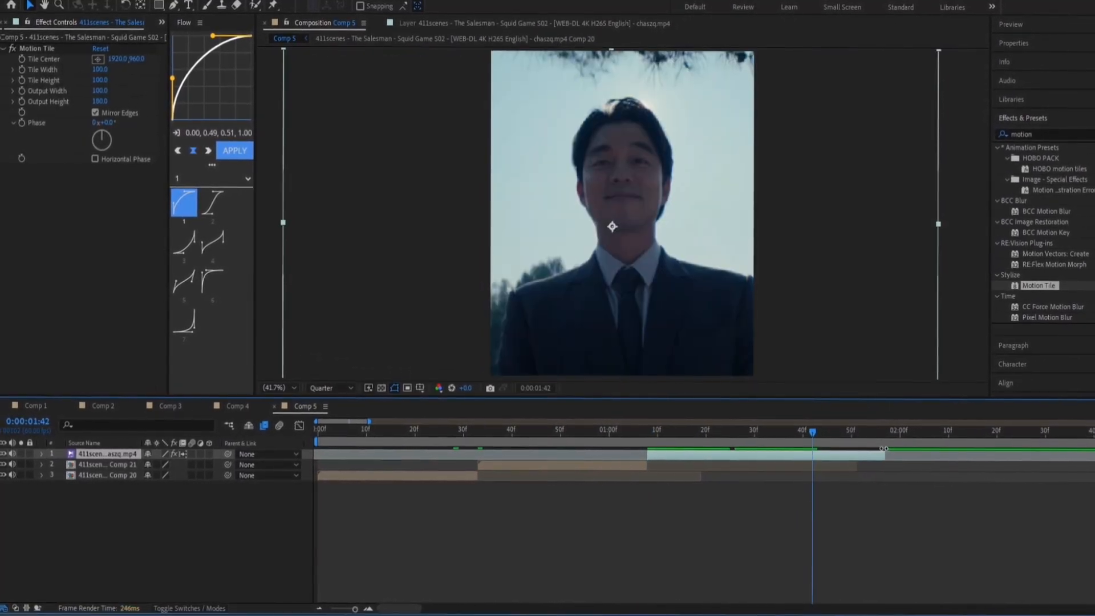
{"action": "key", "text": "ctrl+shift+c"}
{"action": "key", "text": "Return"}
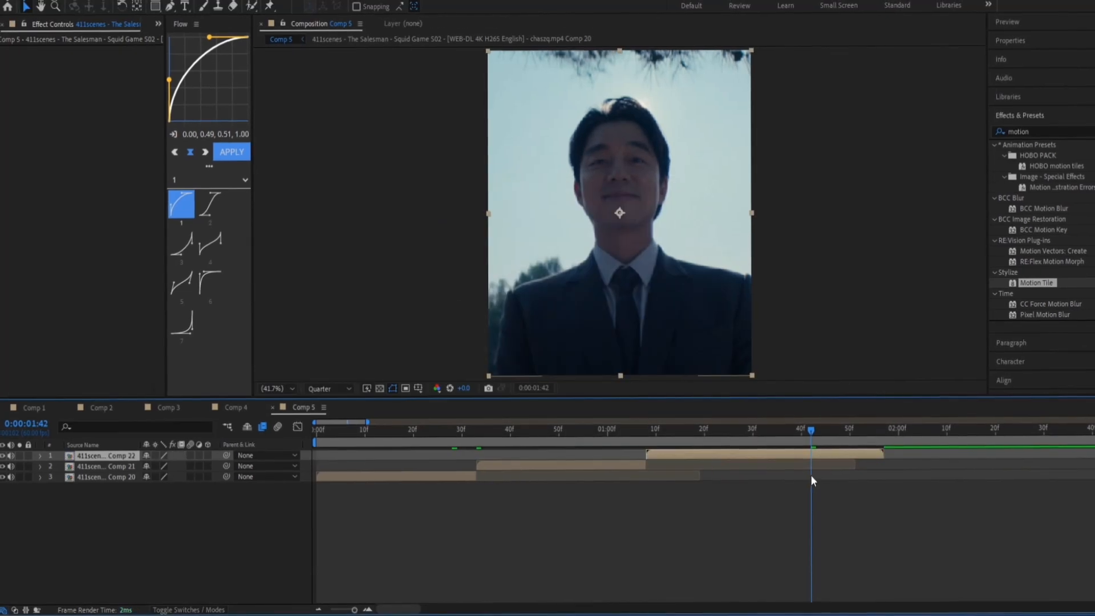
{"action": "key", "text": "ctrl+shift+d"}
{"action": "key", "text": "Delete"}
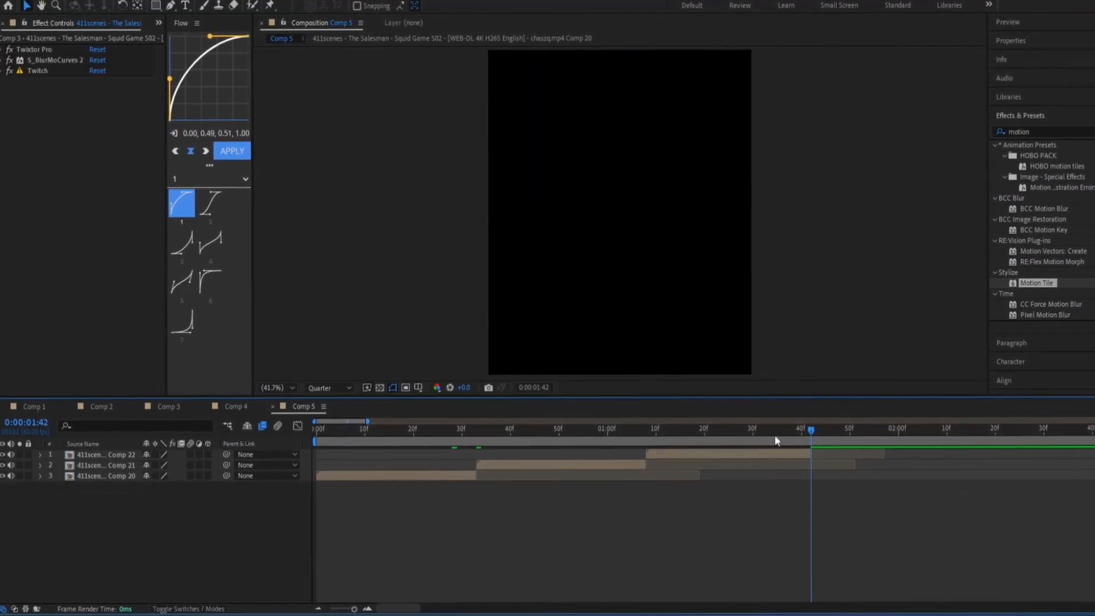
{"action": "key", "text": "space"}
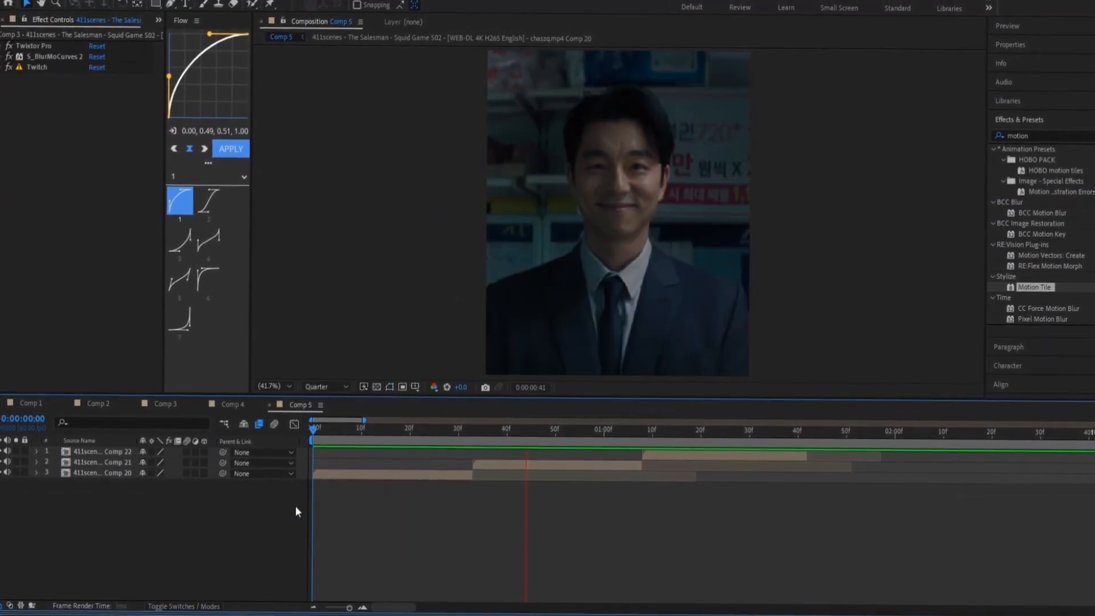
Find Twixtor Pro in the effects library and apply it to the first pre-composed clip.
{"action": "left_click", "coordinate": [357, 473]}
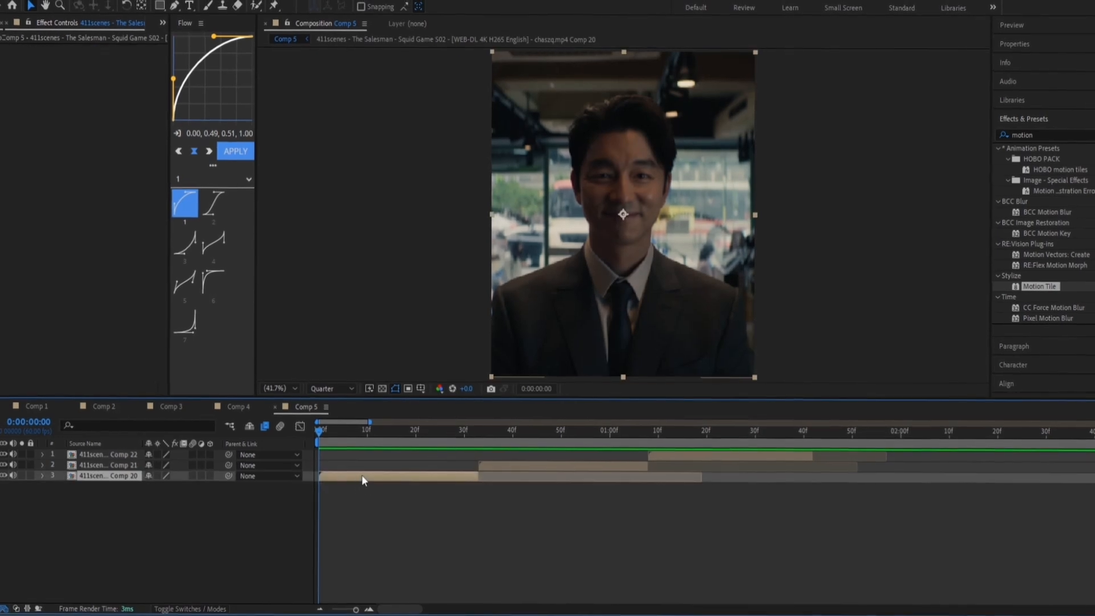
{"action": "left_click", "coordinate": [1027, 134]}
{"action": "type", "text": "twi"}
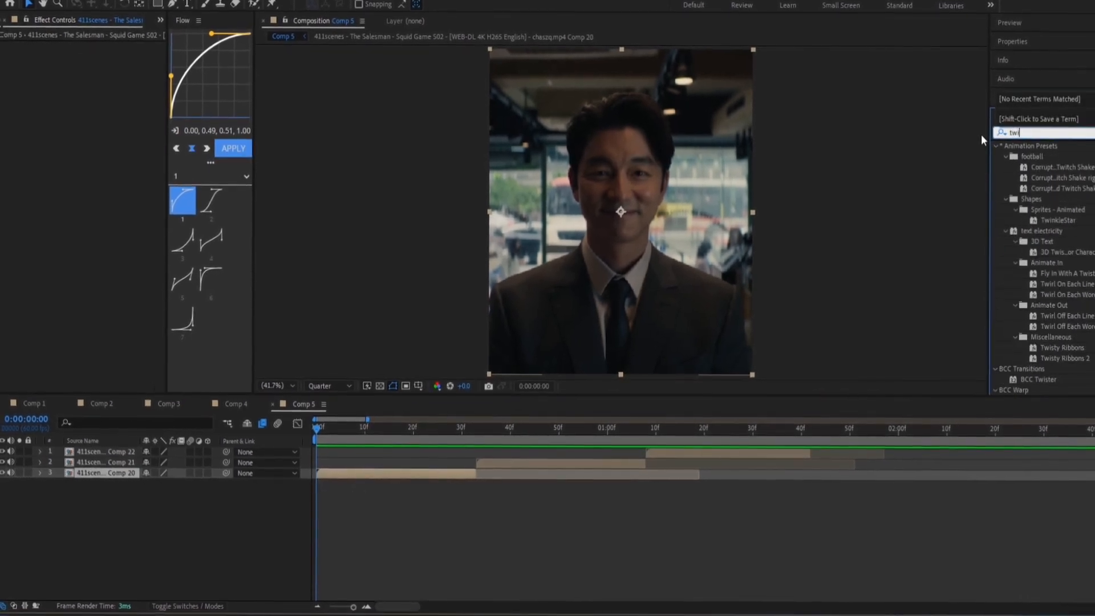
{"action": "type", "text": "xtor"}
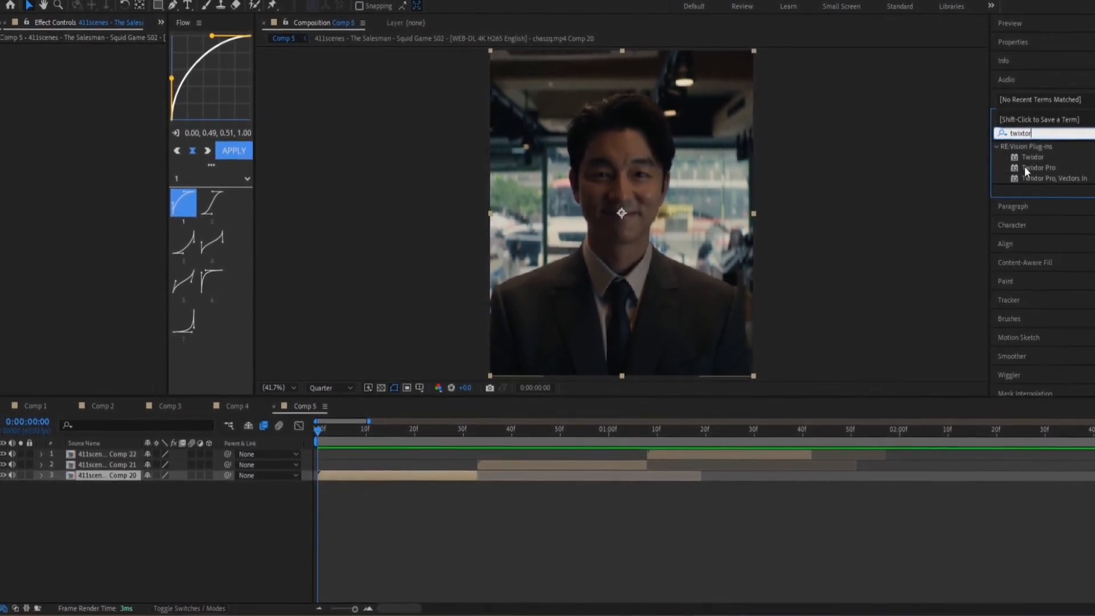
{"action": "left_click_drag", "start_coordinate": [365, 426], "coordinate": [354, 475]}
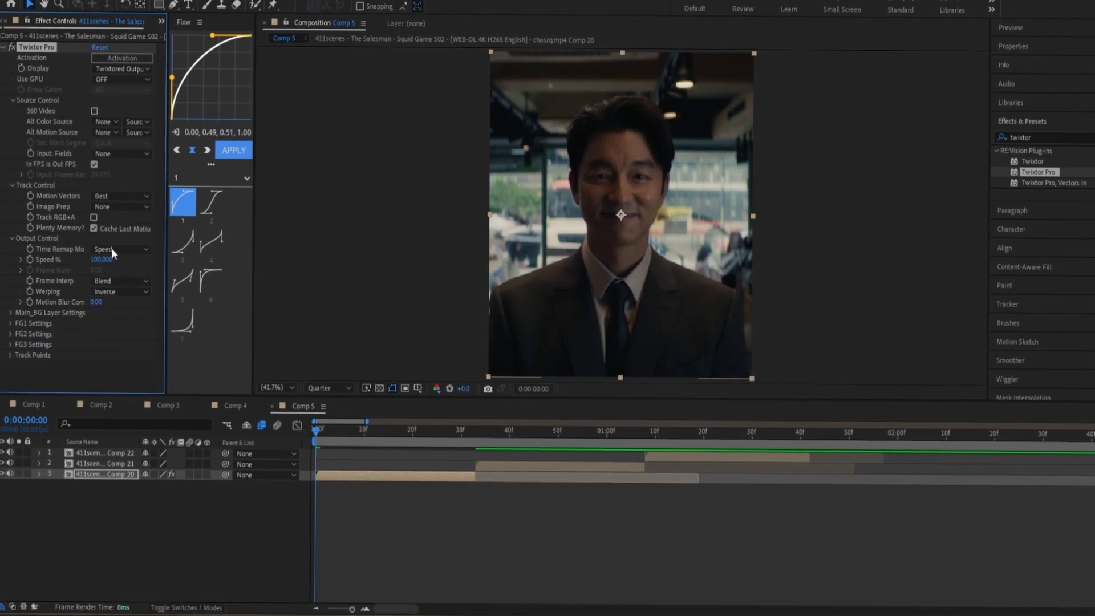
Disable In FPS is Out FPS in Twixtor Pro and match its input frame rate to the pre-comp's 23.976 fps.
{"action": "left_click", "coordinate": [96, 164]}
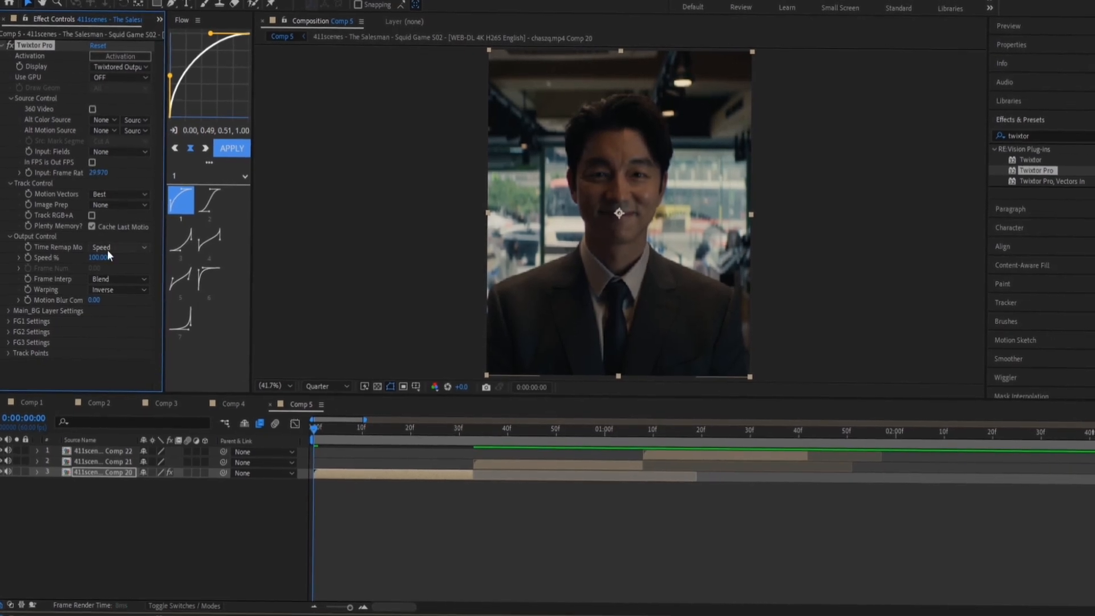
{"action": "double_click", "coordinate": [328, 482]}
{"action": "right_click", "coordinate": [385, 407]}
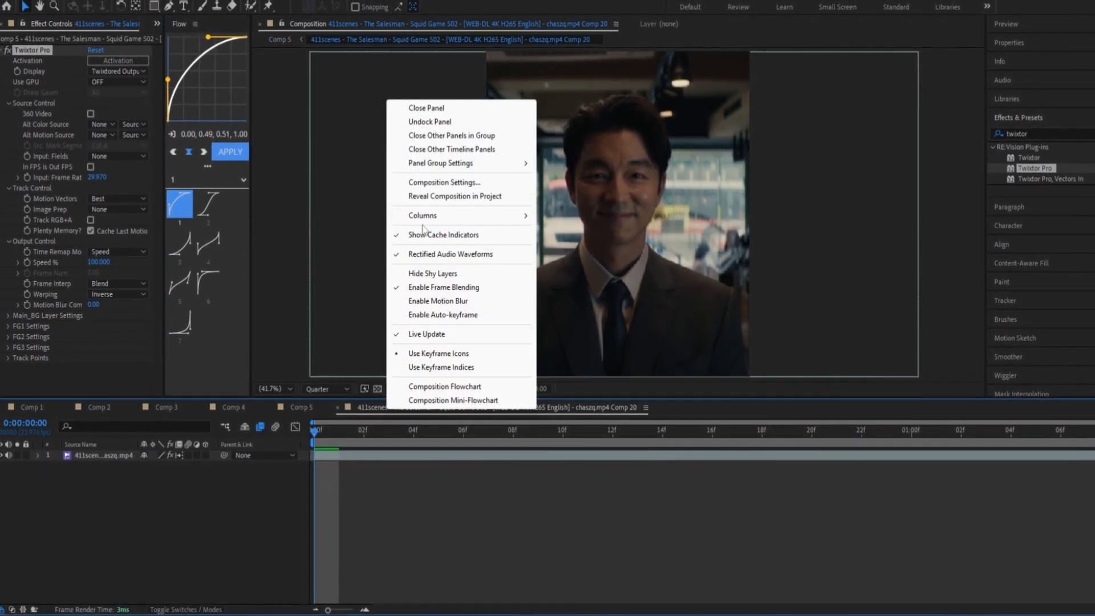
{"action": "left_click", "coordinate": [422, 184]}
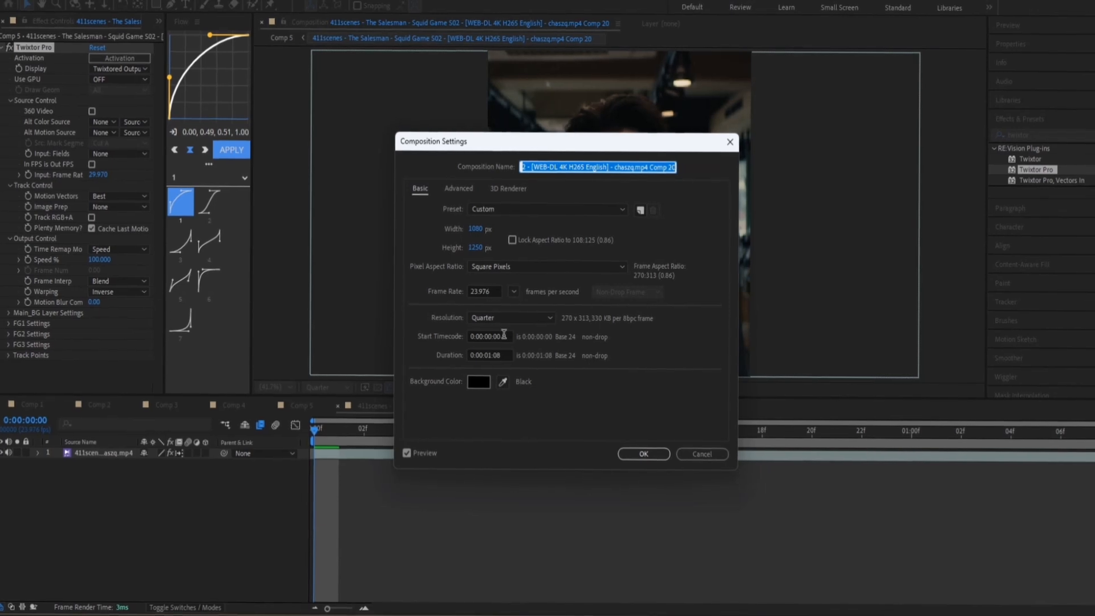
{"action": "left_click", "coordinate": [643, 454]}
{"action": "left_click", "coordinate": [338, 405]}
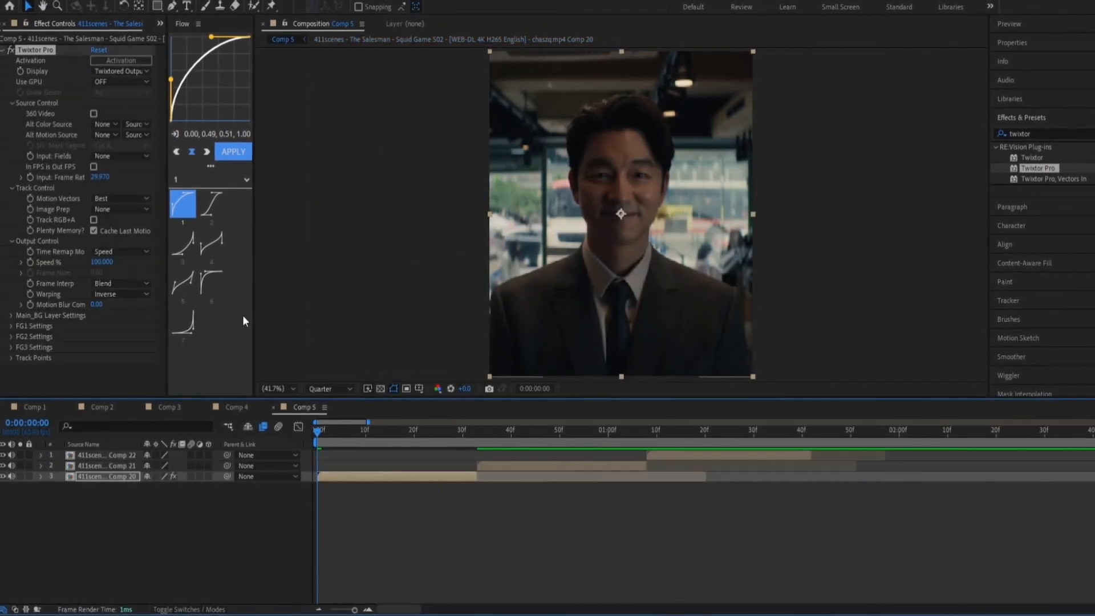
{"action": "left_click", "coordinate": [101, 177]}
{"action": "type", "text": "23.9"}
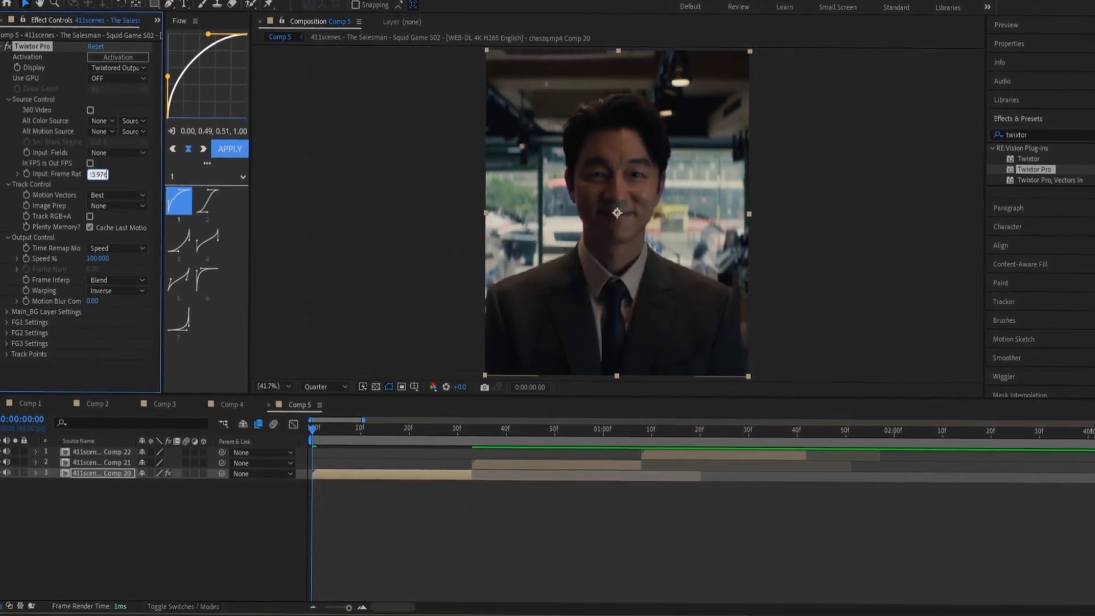
Set Twixtor's Image Prep to Contrast/Edge Enhance, Frame Interp to Motion Weighted Blend, and Warping to Forward.
{"action": "left_click", "coordinate": [107, 206]}
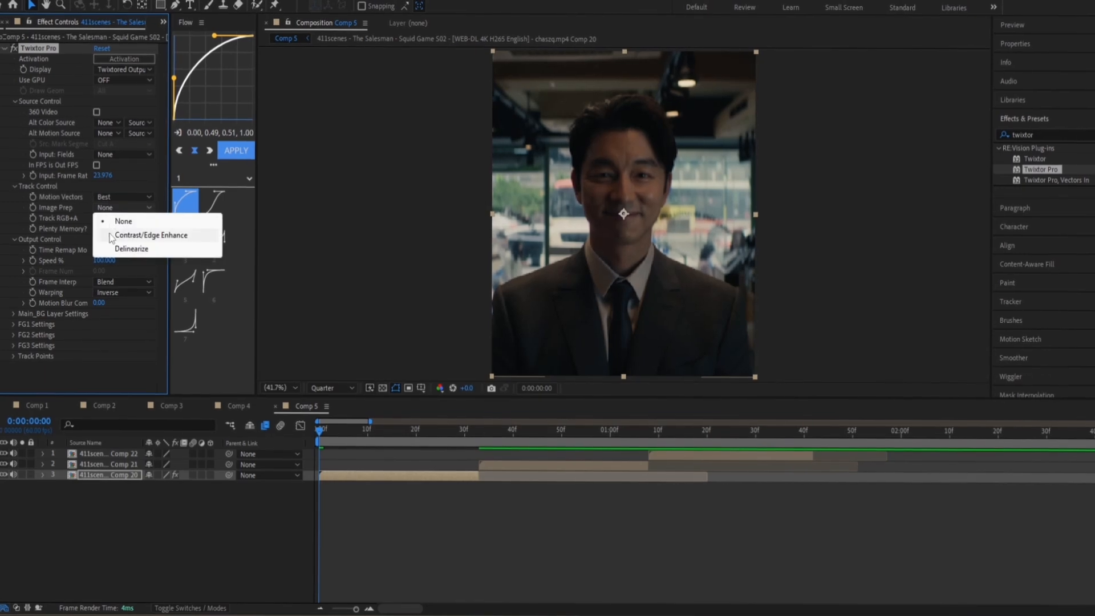
{"action": "left_click", "coordinate": [120, 233]}
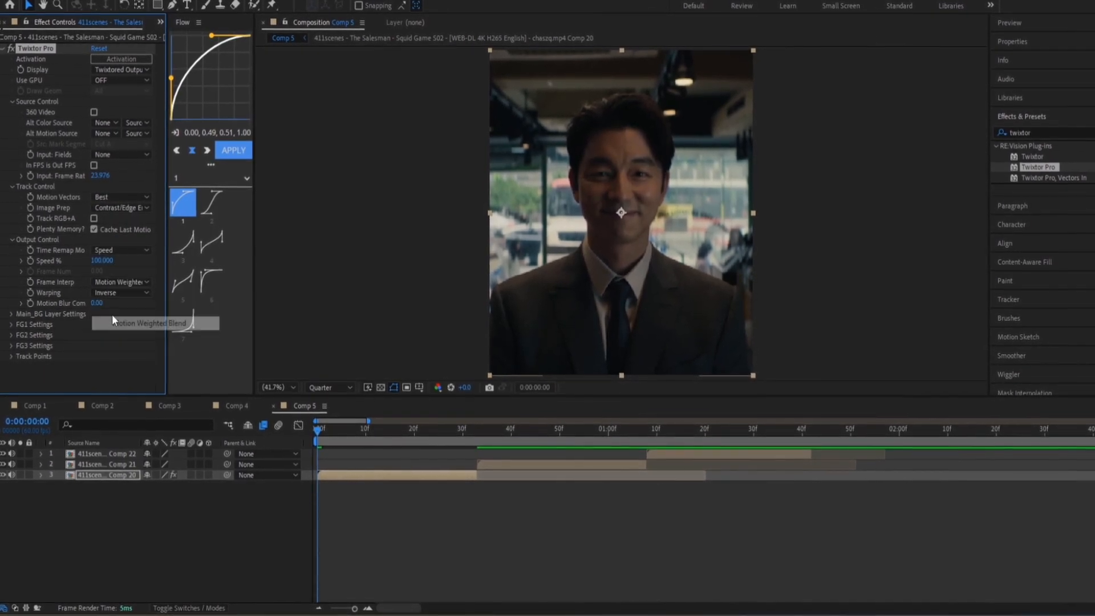
{"action": "left_click", "coordinate": [120, 293]}
{"action": "left_click", "coordinate": [117, 335]}
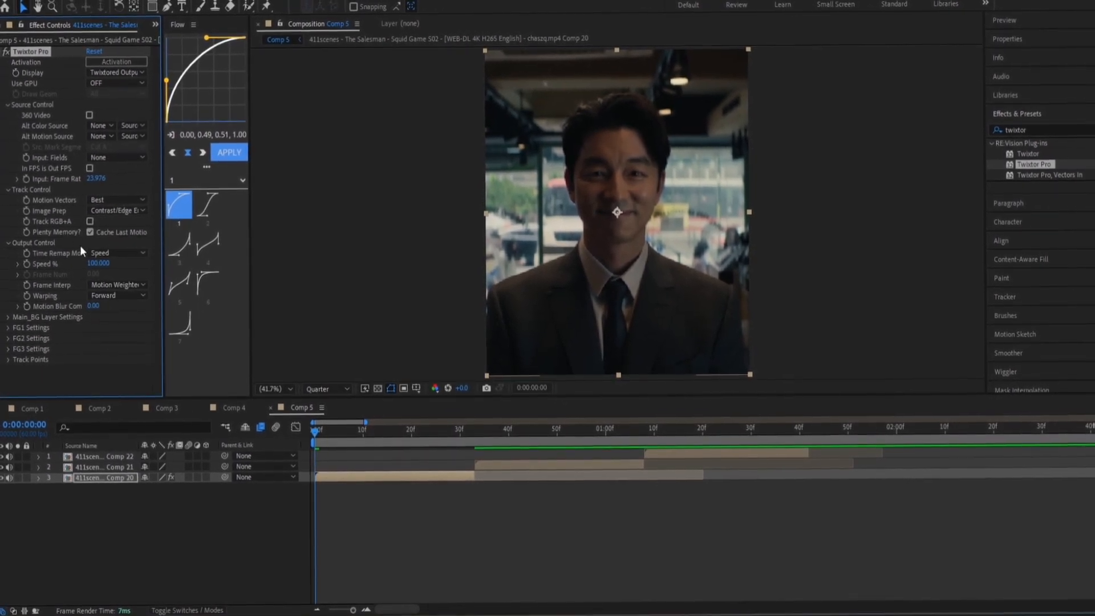
Keyframe Twixtor's Speed % at 160 at the first clip's start and again at 0:00:00:32.
{"action": "type", "text": "160"}
{"action": "key", "text": "Return"}
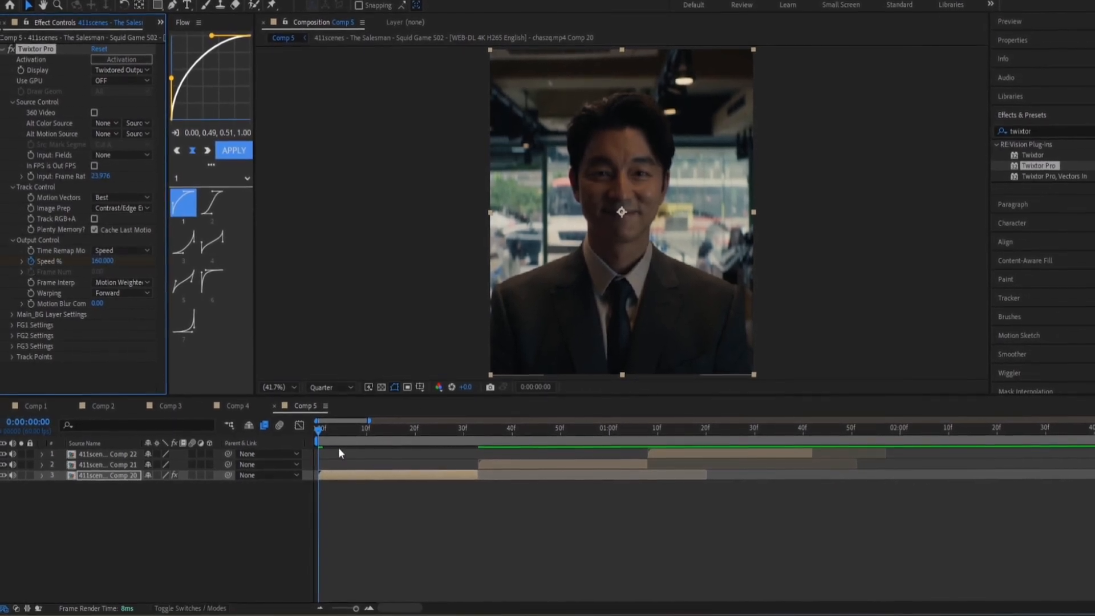
{"action": "left_click", "coordinate": [471, 434]}
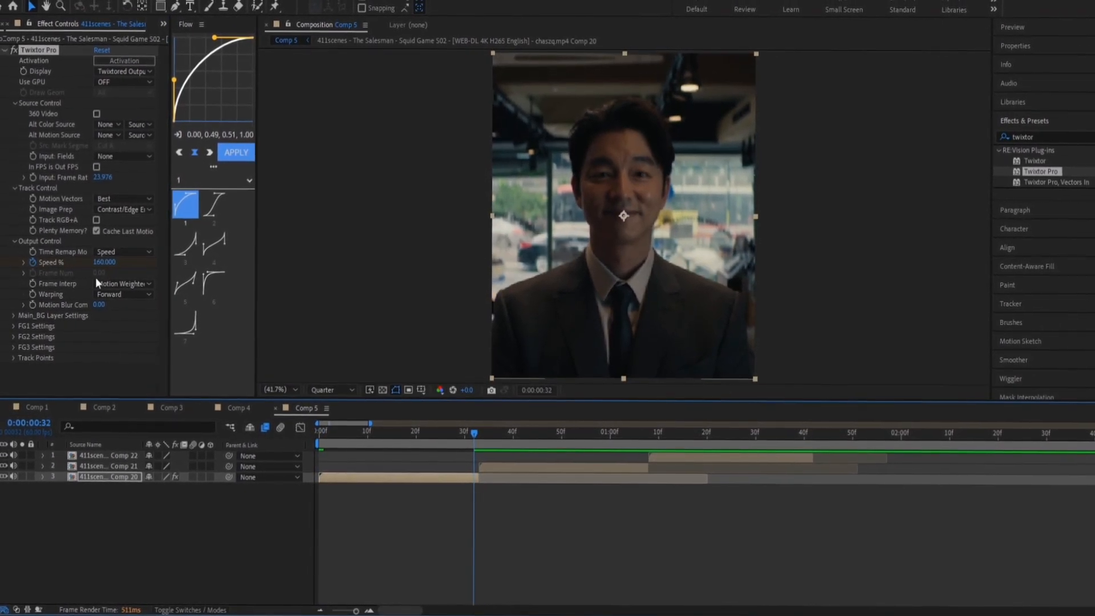
{"action": "key", "text": "u"}
{"action": "left_click", "coordinate": [12, 492]}
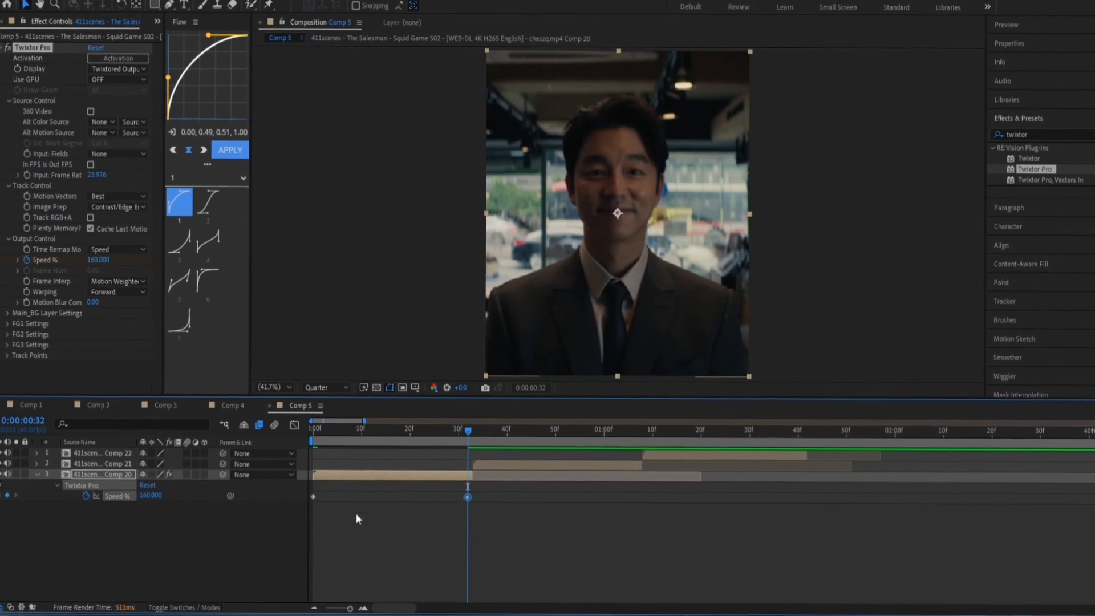
Add a Speed % keyframe of 40 at the middle of the first clip, 0:00:00:16.
{"action": "left_click", "coordinate": [396, 433]}
{"action": "left_click_drag", "start_coordinate": [396, 436], "coordinate": [393, 436]}
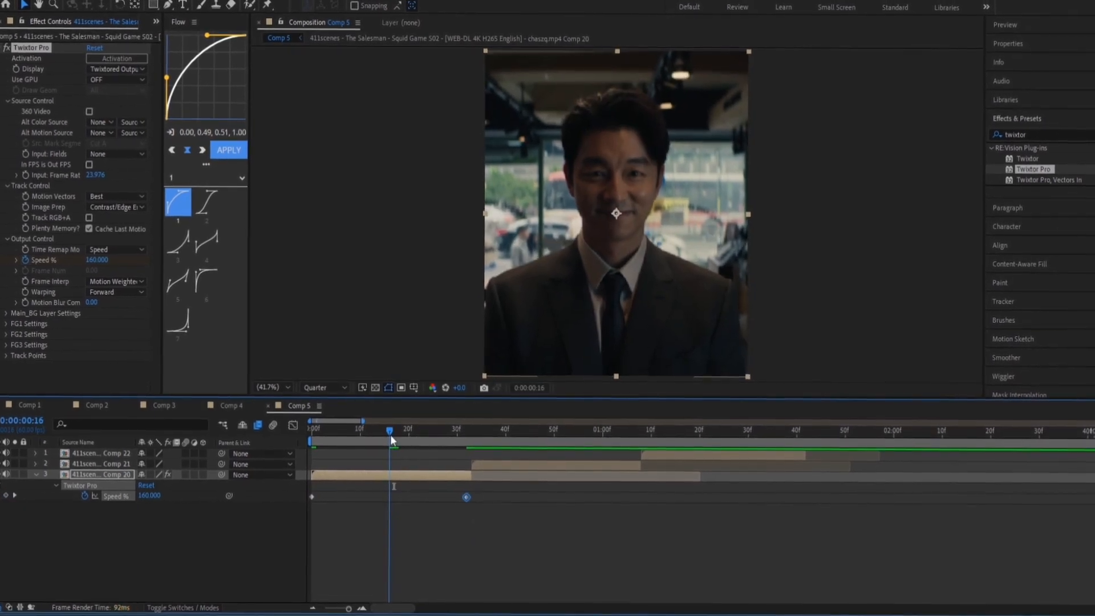
{"action": "left_click", "coordinate": [148, 496]}
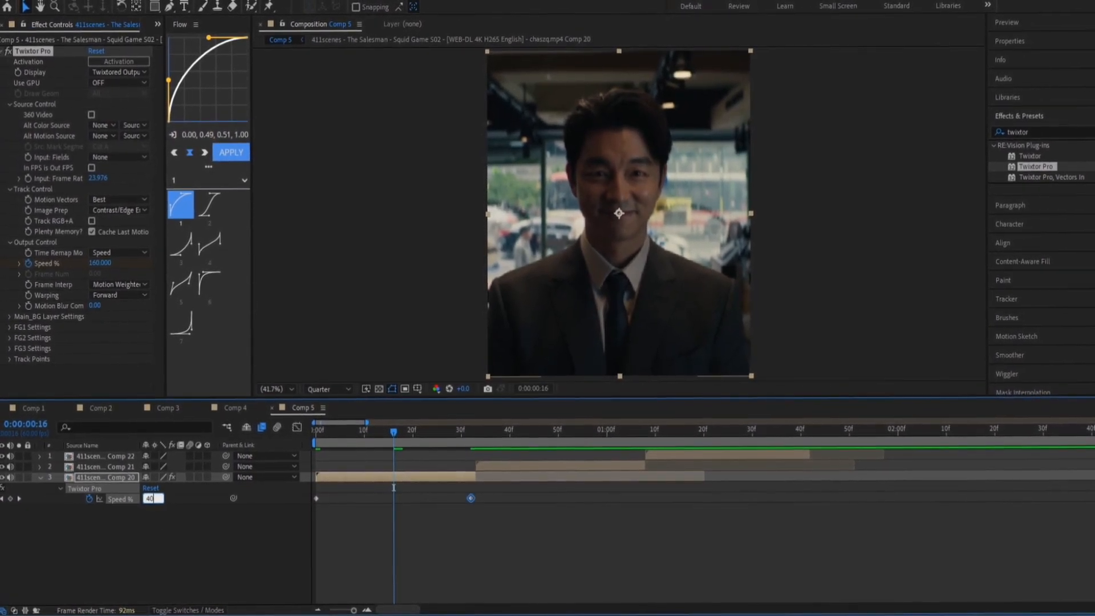
{"action": "type", "text": "40"}
{"action": "key", "text": "Return"}
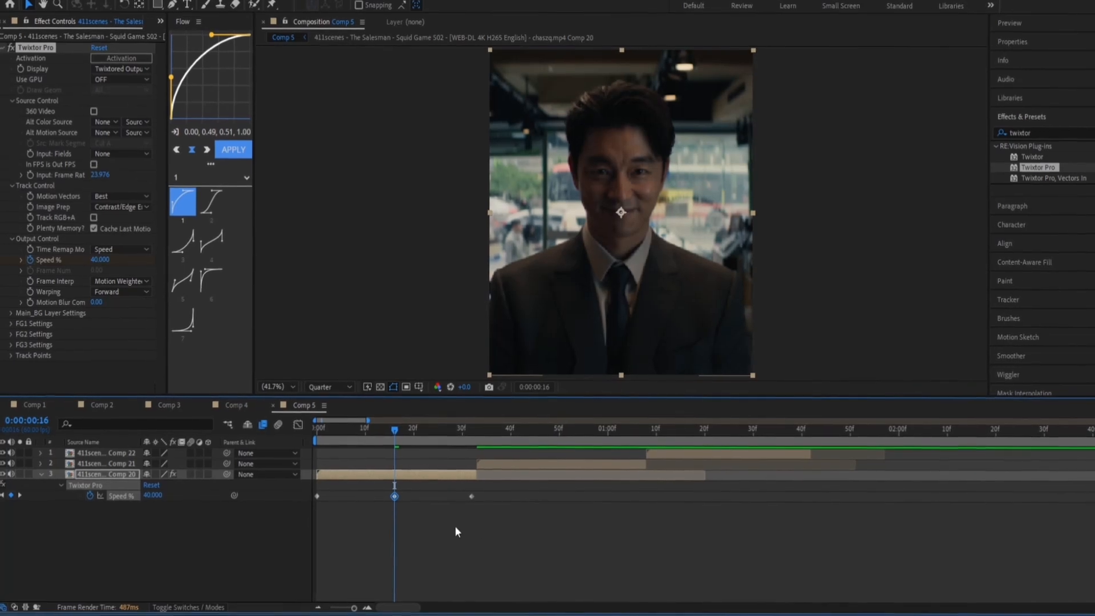
Easy-ease the three Speed % keyframes and apply Flow curve preset 1 to the first pair and preset 3 to the second pair.
{"action": "left_click_drag", "start_coordinate": [499, 517], "coordinate": [306, 475]}
{"action": "key", "text": "F9"}
{"action": "left_click_drag", "start_coordinate": [419, 526], "coordinate": [309, 487]}
{"action": "left_click", "coordinate": [228, 149]}
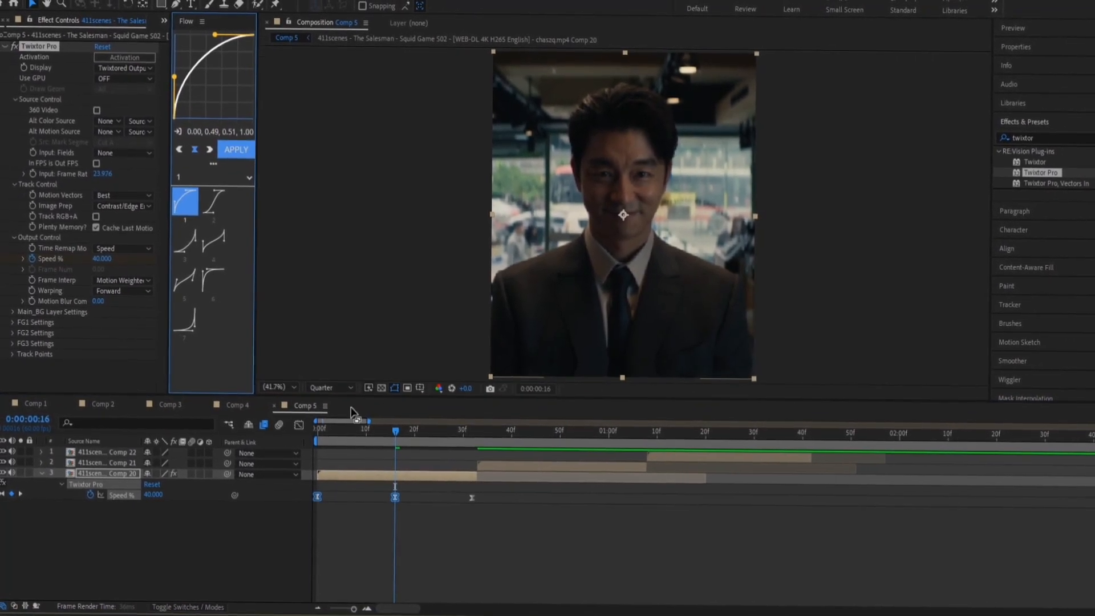
{"action": "left_click", "coordinate": [376, 538]}
{"action": "left_click_drag", "start_coordinate": [379, 535], "coordinate": [483, 483]}
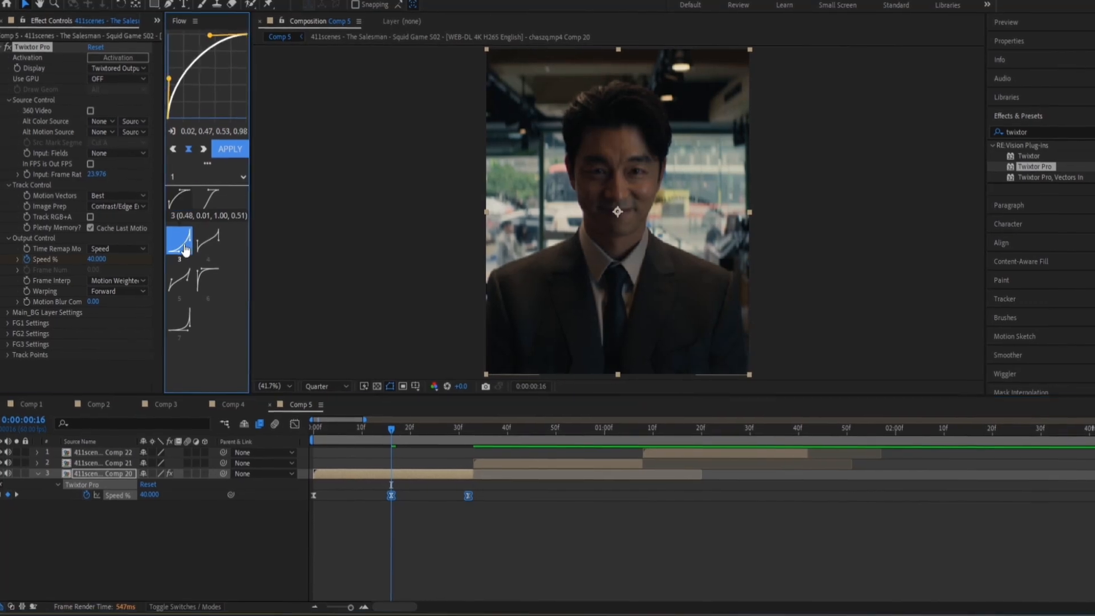
{"action": "left_click", "coordinate": [402, 582]}
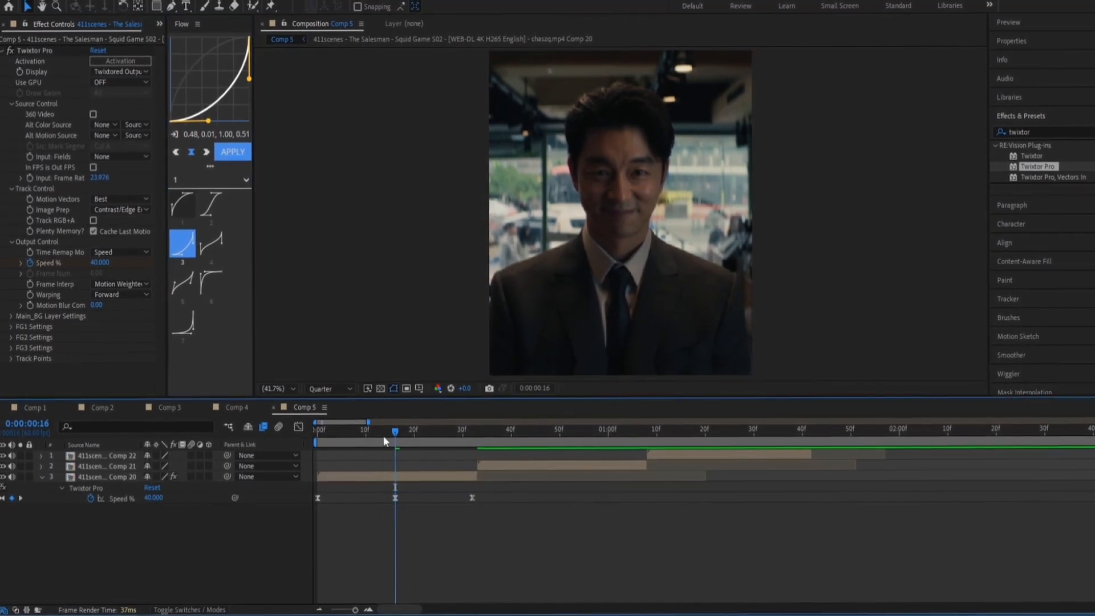
{"action": "left_click_drag", "start_coordinate": [386, 434], "coordinate": [308, 436]}
{"action": "key", "text": "space"}
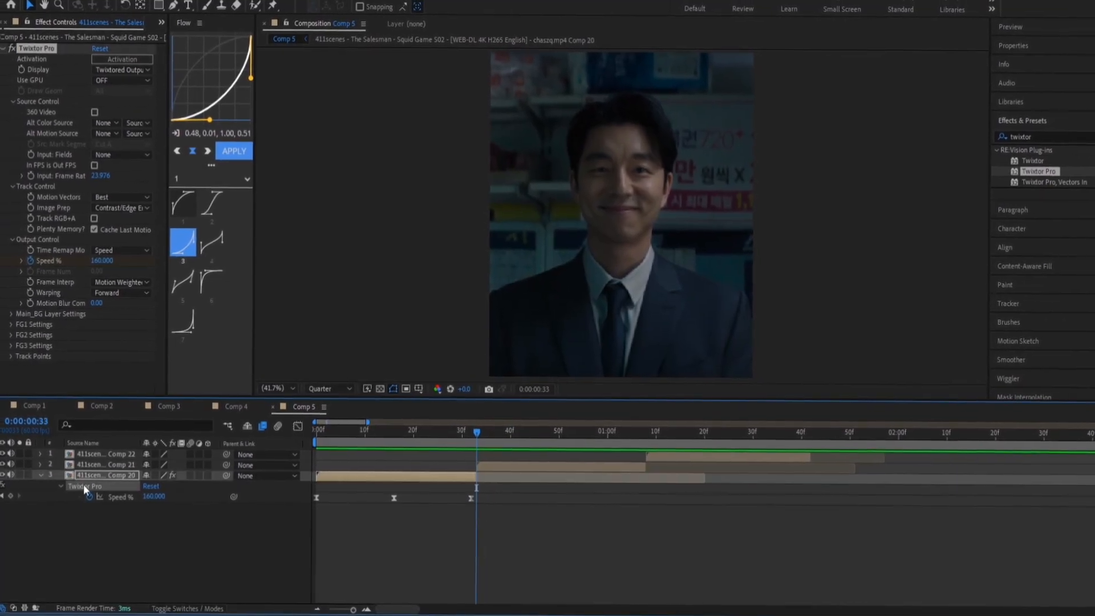
Copy the first clip's Twixtor Pro effect onto the second clip and stretch its Speed % keyframes to end at 0:00:01:08.
{"action": "left_click", "coordinate": [485, 466]}
{"action": "key", "text": "ctrl+v"}
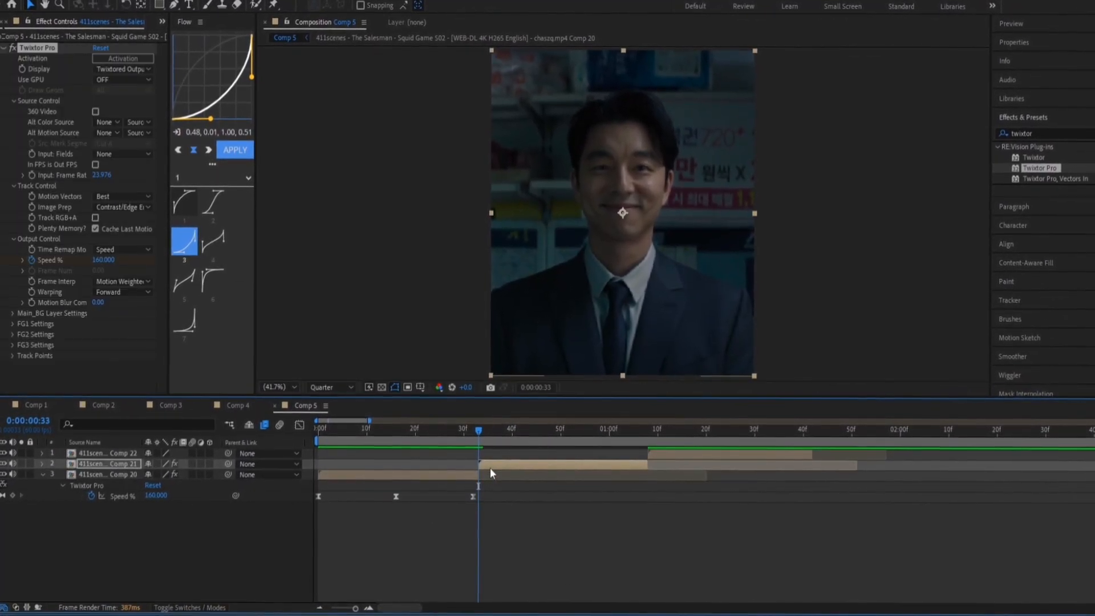
{"action": "left_click", "coordinate": [648, 431]}
{"action": "left_click_drag", "start_coordinate": [655, 477], "coordinate": [469, 494]}
{"action": "left_click_drag", "start_coordinate": [634, 486], "coordinate": [645, 488]}
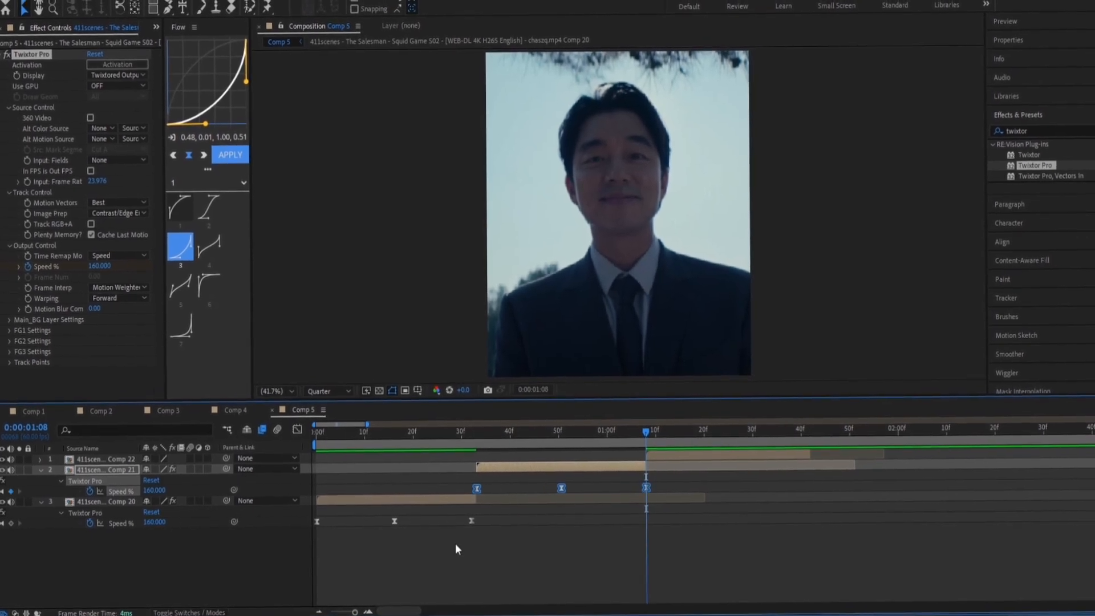
Stretch the first clip's Speed % keyframes to reach its end at 0:00:00:33, and select the third clip.
{"action": "left_click_drag", "start_coordinate": [489, 517], "coordinate": [317, 521]}
{"action": "mouse_move", "coordinate": [481, 513]}
{"action": "left_mouse_down"}
{"action": "mouse_move", "coordinate": [316, 529]}
{"action": "mouse_move", "coordinate": [479, 522]}
{"action": "left_mouse_up"}
{"action": "left_click", "coordinate": [480, 535]}
{"action": "left_click", "coordinate": [667, 458]}
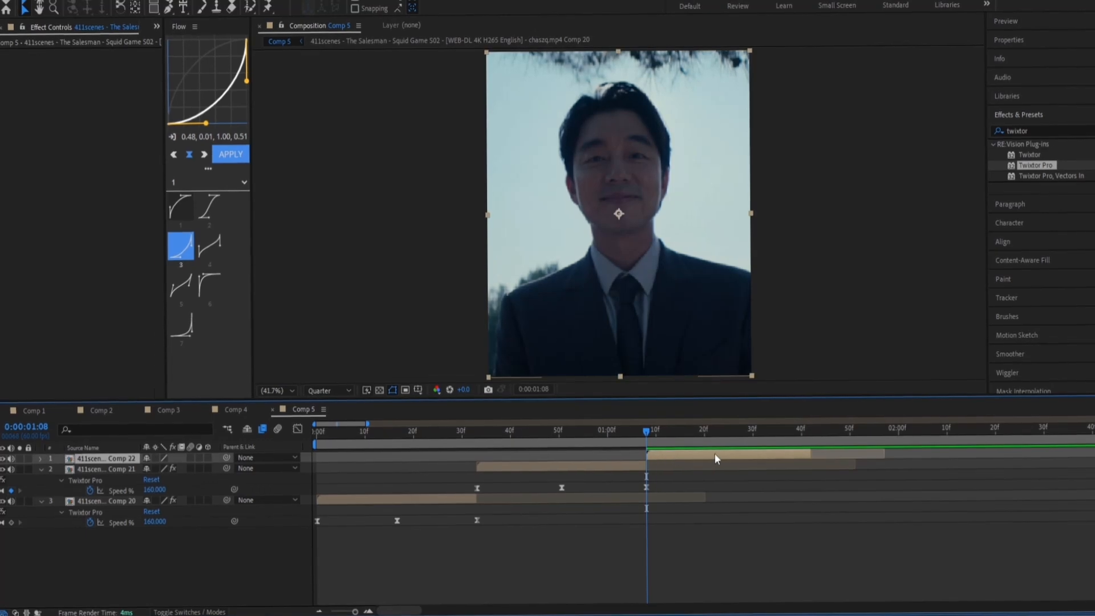
Paste the Twixtor Pro effect onto the third clip, stretch its Speed % keyframes to end at 0:00:01:42, and preview the sequence.
{"action": "key", "text": "ctrl+v"}
{"action": "left_click", "coordinate": [809, 431]}
{"action": "left_click_drag", "start_coordinate": [805, 467], "coordinate": [640, 479]}
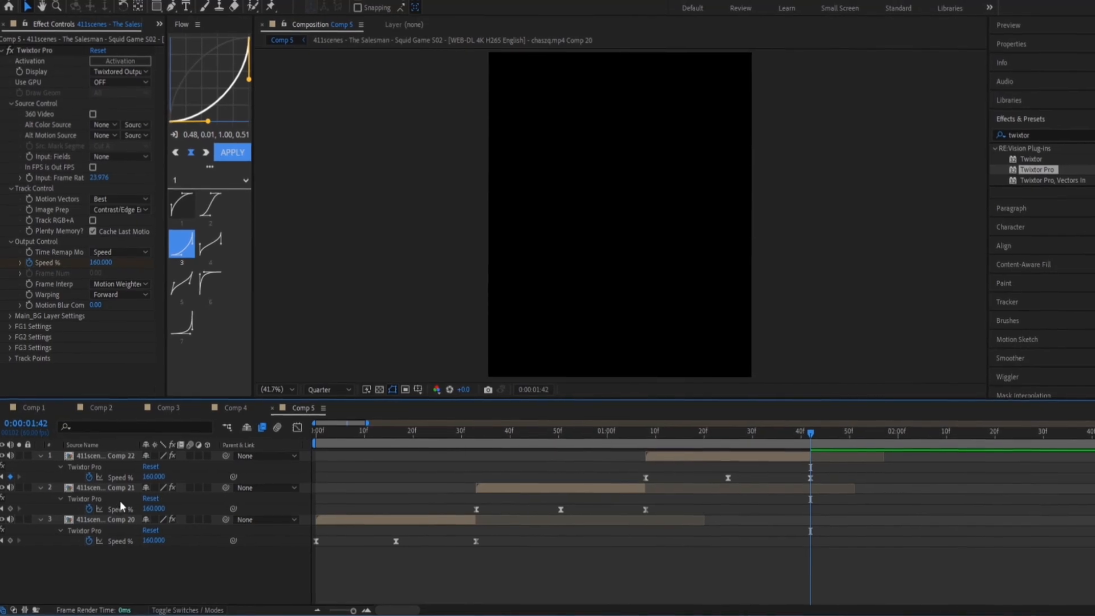
{"action": "key", "text": "u"}
{"action": "left_click_drag", "start_coordinate": [342, 431], "coordinate": [286, 465]}
{"action": "key", "text": "space"}
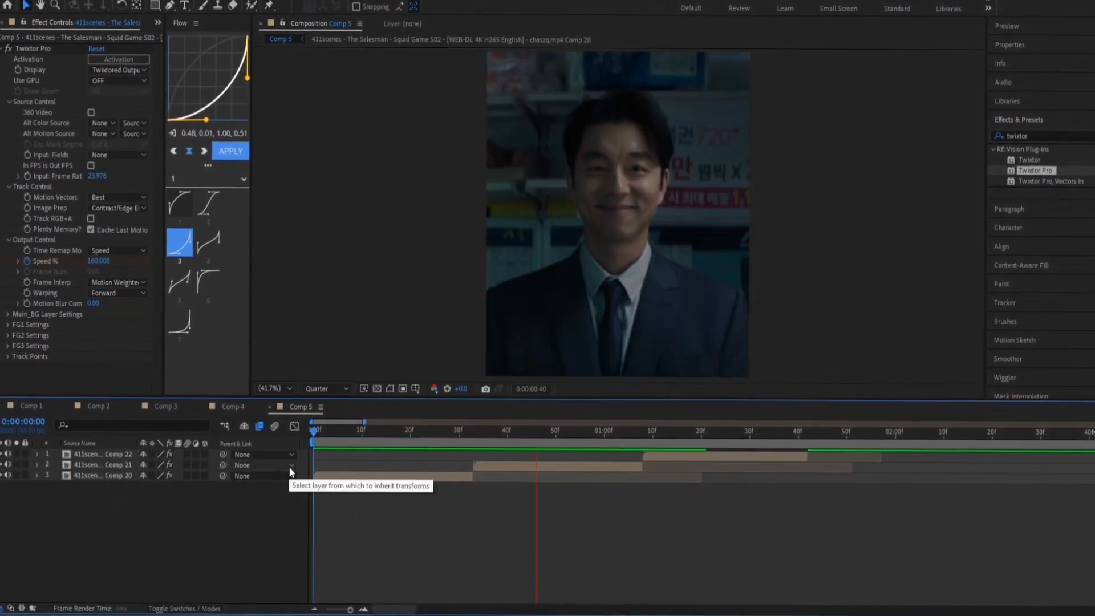
Shift the footage inside the second clip's pre-comp to a vertical Position of 644, and replay Comp 5 from the start.
{"action": "double_click", "coordinate": [545, 468]}
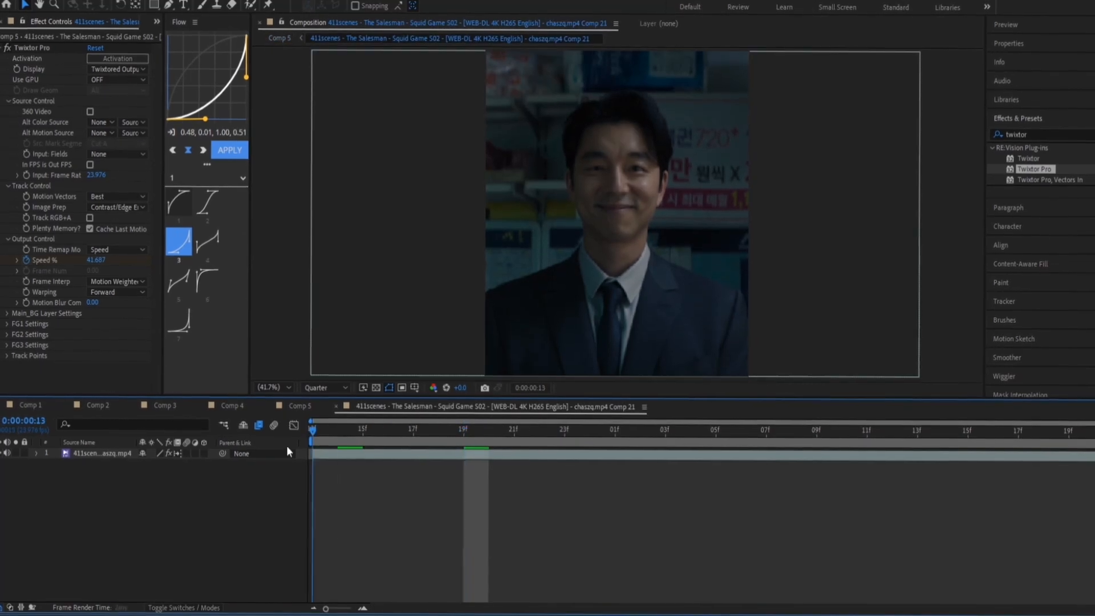
{"action": "left_click", "coordinate": [1034, 454]}
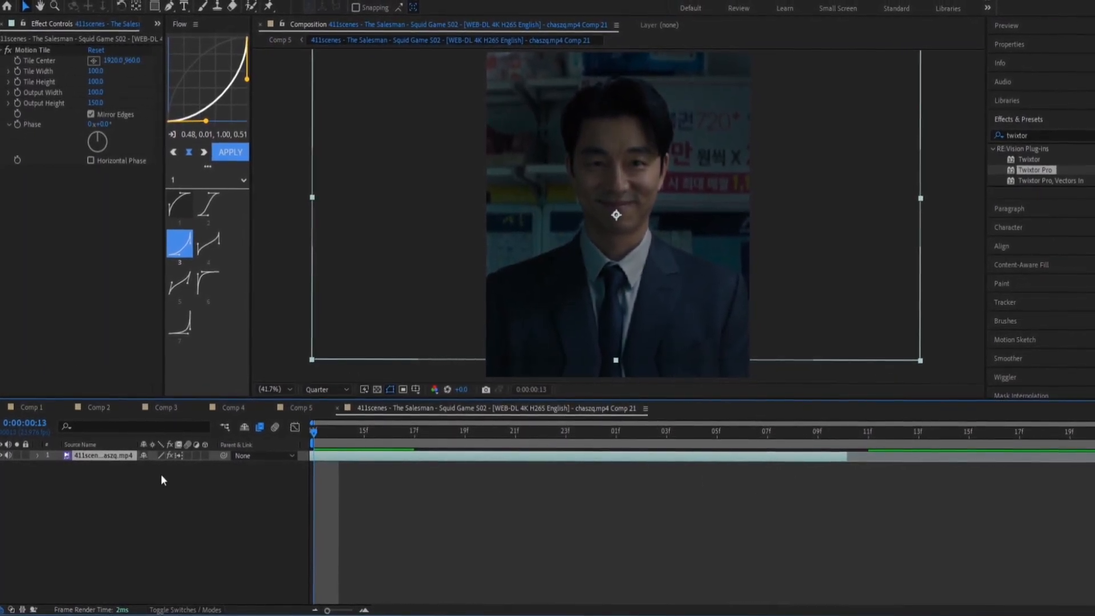
{"action": "key", "text": "p"}
{"action": "left_click_drag", "start_coordinate": [170, 469], "coordinate": [186, 463]}
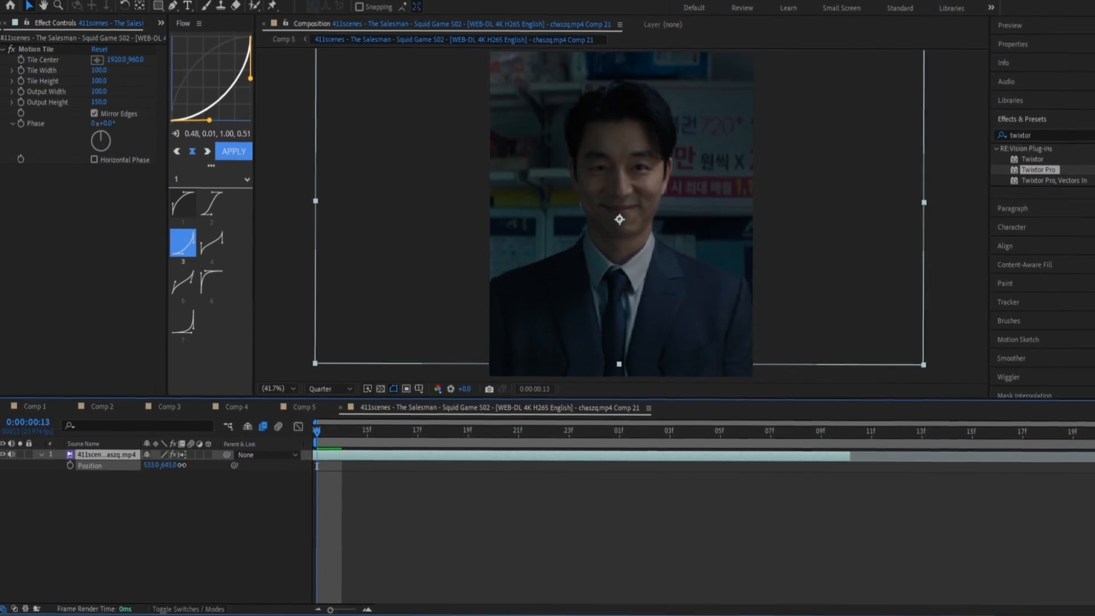
{"action": "key", "text": "space"}
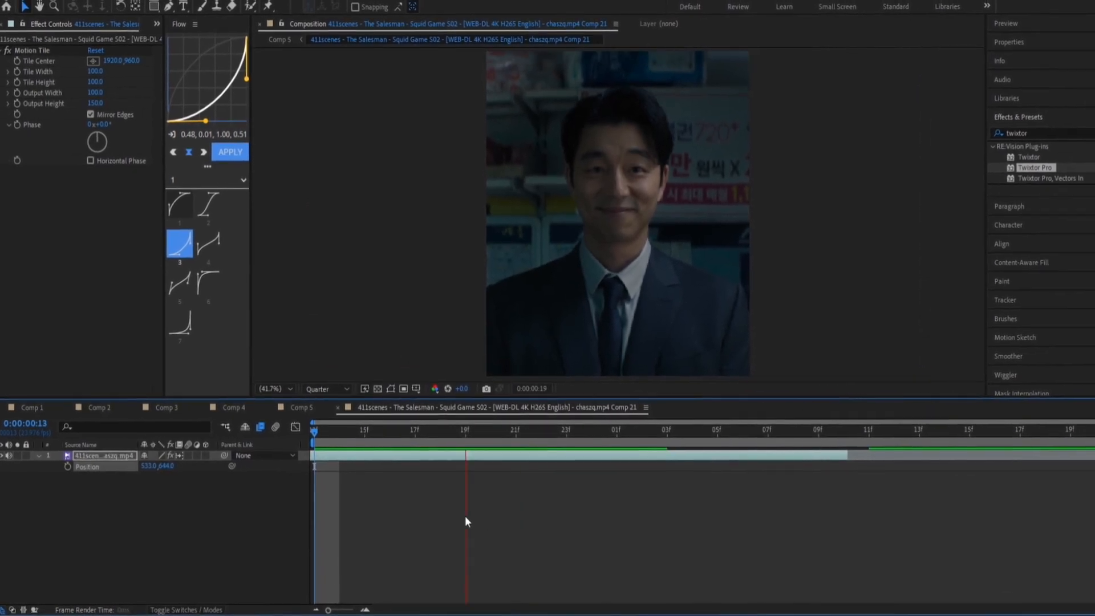
{"action": "left_click", "coordinate": [337, 409]}
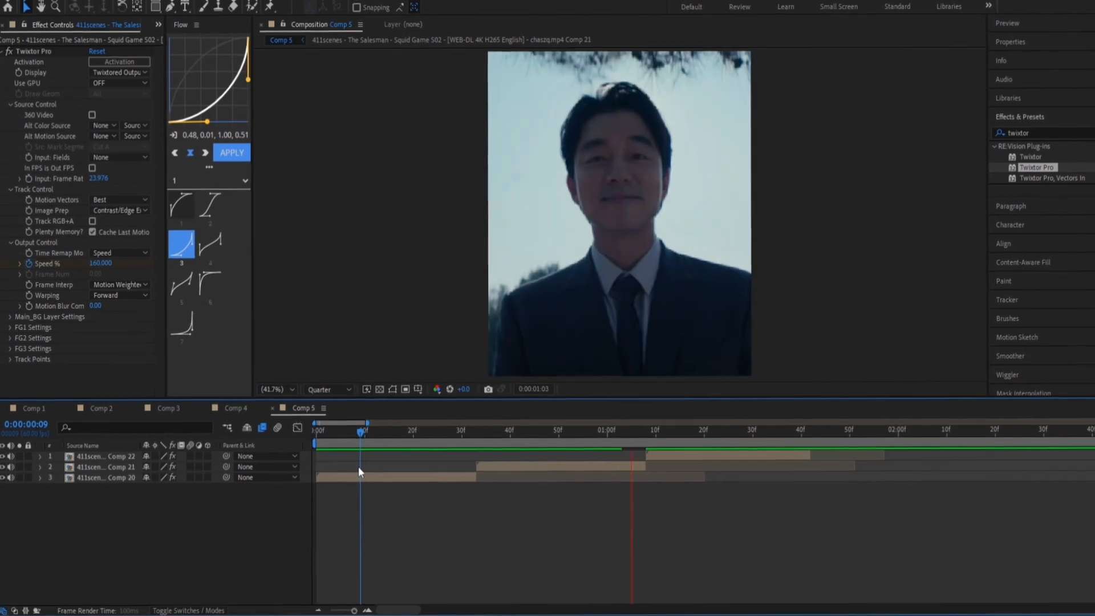
{"action": "left_click_drag", "start_coordinate": [529, 434], "coordinate": [315, 434]}
{"action": "key", "text": "space"}
{"action": "key", "text": "space"}
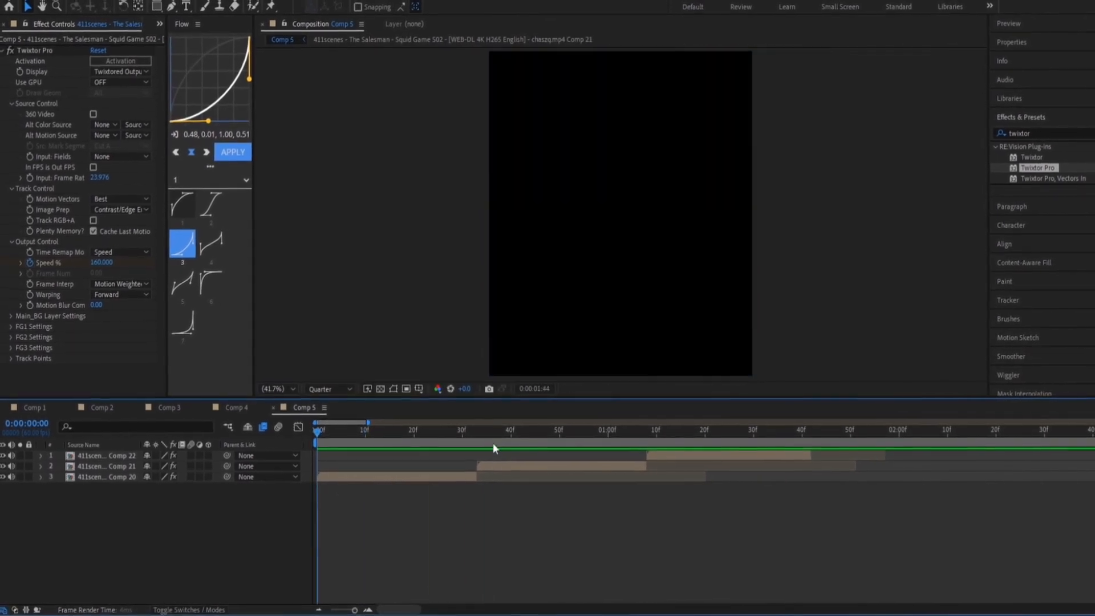
Set the second clip's first and last Speed % keyframes to 200 and apply Flow curve preset 3 to its last pair.
{"action": "left_click", "coordinate": [484, 464]}
{"action": "type", "text": "u"}
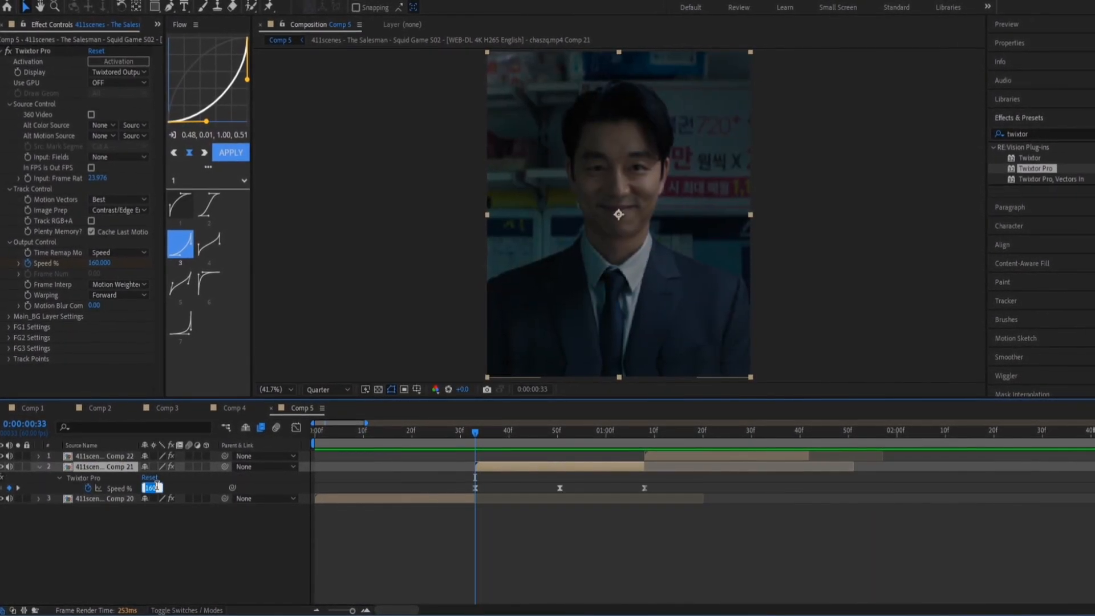
{"action": "type", "text": "200.0"}
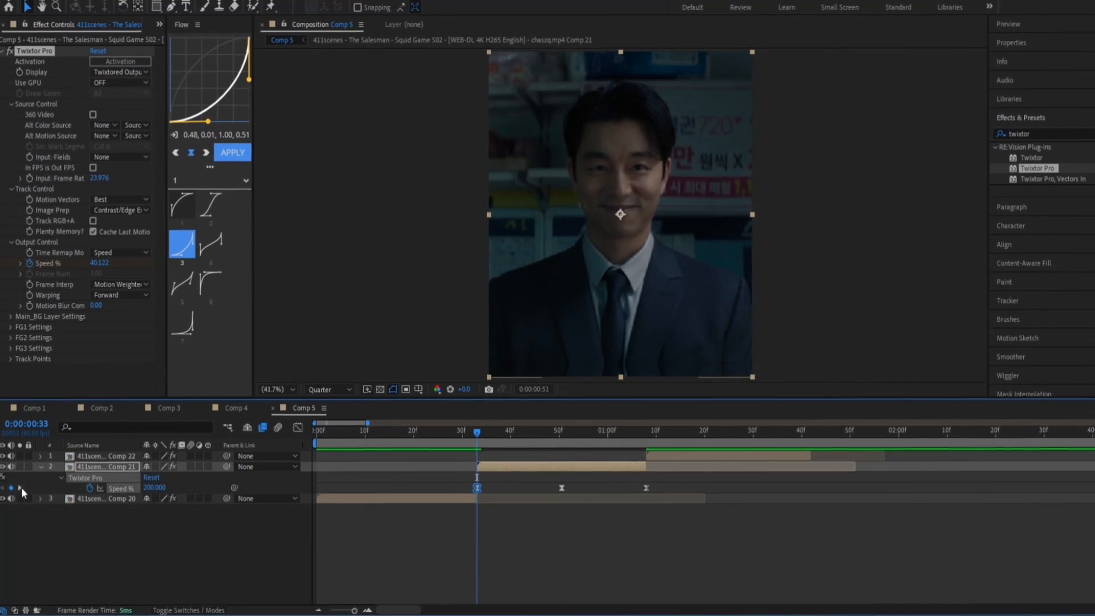
{"action": "type", "text": "00"}
{"action": "key", "text": "Return"}
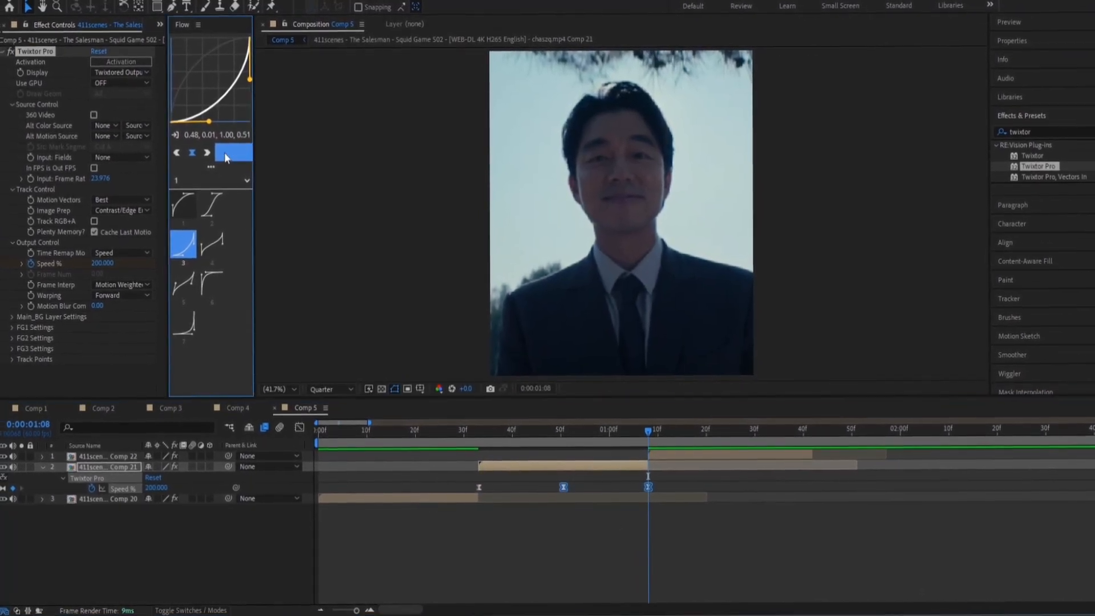
Apply Flow curve preset 1 to the second clip's first pair of Speed % keyframes and preview the ramp.
{"action": "left_click", "coordinate": [585, 529]}
{"action": "left_click", "coordinate": [185, 209]}
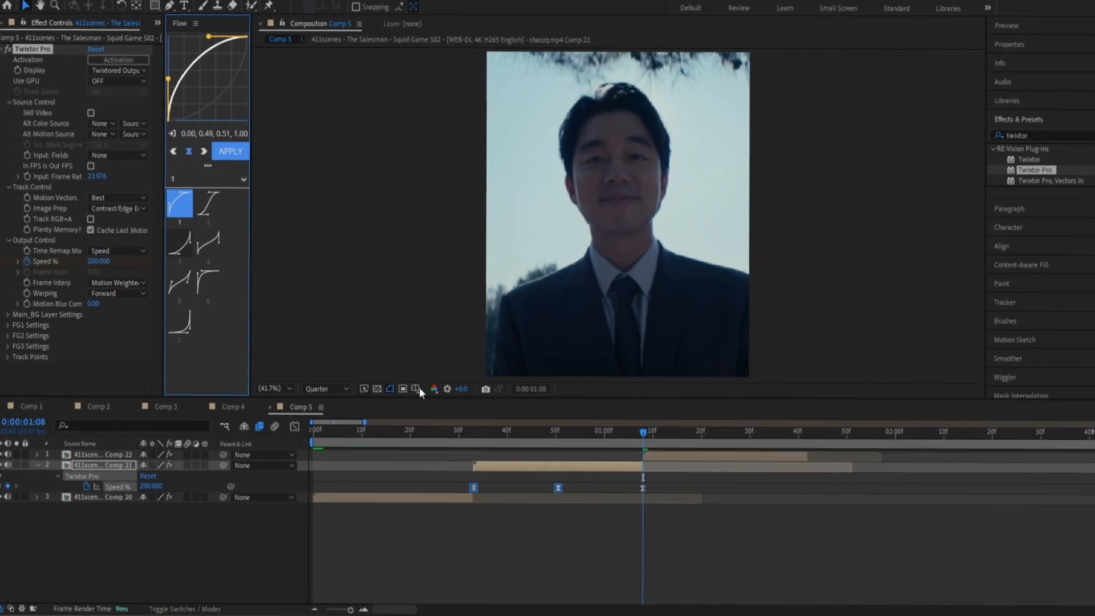
{"action": "key", "text": "space"}
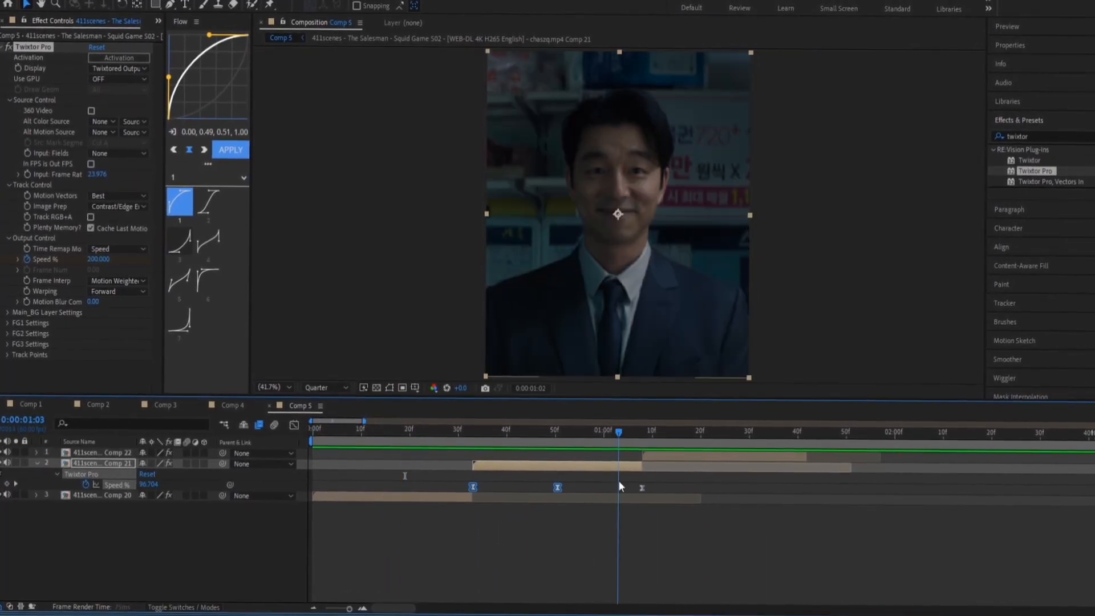
{"action": "left_click_drag", "start_coordinate": [687, 474], "coordinate": [646, 472]}
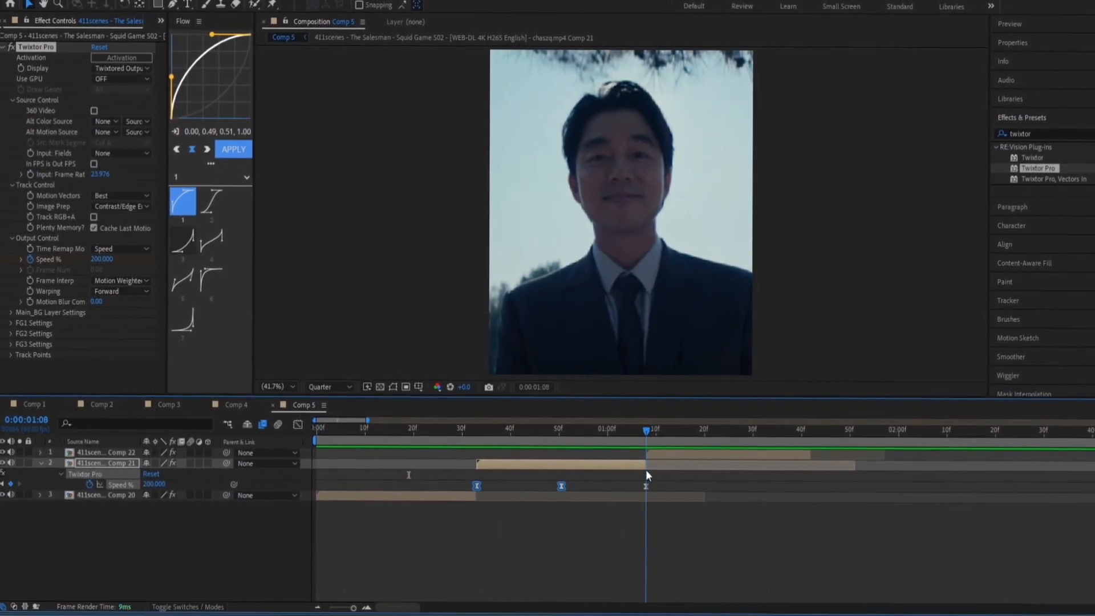
{"action": "left_click", "coordinate": [40, 465]}
{"action": "left_click", "coordinate": [634, 537]}
{"action": "key", "text": "space"}
{"action": "left_click", "coordinate": [714, 432]}
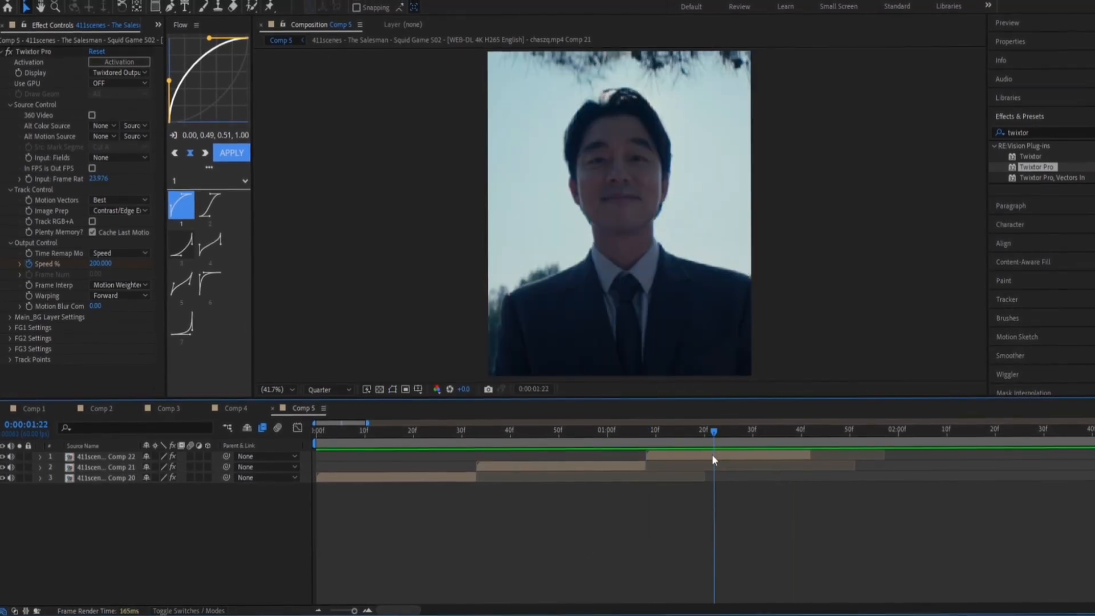
Set the third clip's first Speed % keyframe to 190 and its last one to 200.
{"action": "left_click", "coordinate": [659, 457]}
{"action": "key", "text": "u"}
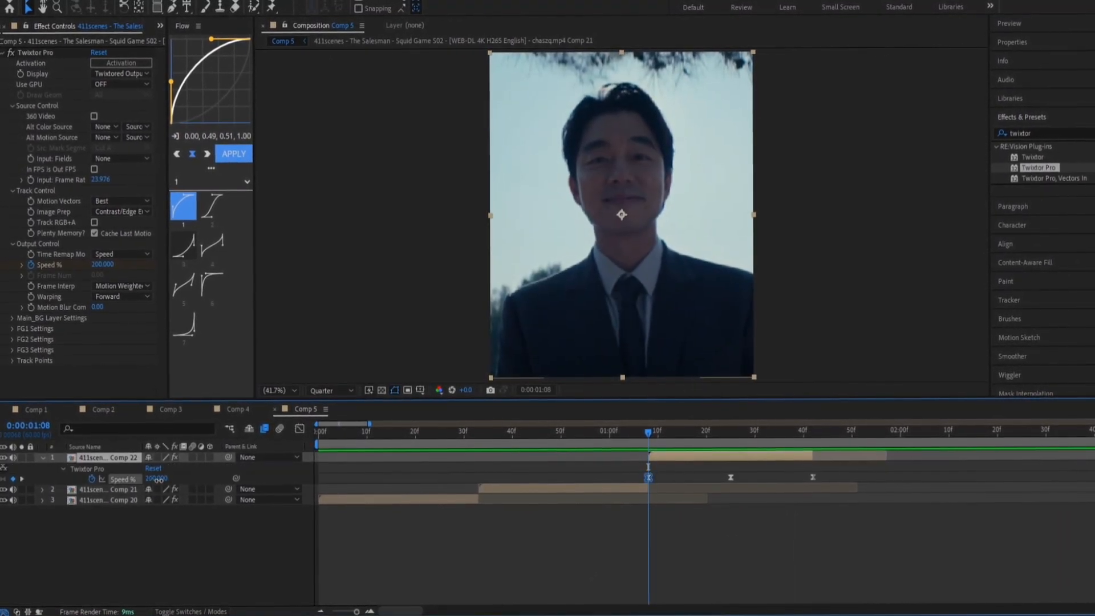
{"action": "left_click_drag", "start_coordinate": [158, 482], "coordinate": [154, 485]}
{"action": "double_click", "coordinate": [23, 481]}
Apply Flow curve preset 1 to the third clip's first Speed % keyframe pair and preset 3 to the last, and preview.
{"action": "left_click_drag", "start_coordinate": [756, 471], "coordinate": [604, 489]}
{"action": "left_click", "coordinate": [228, 154]}
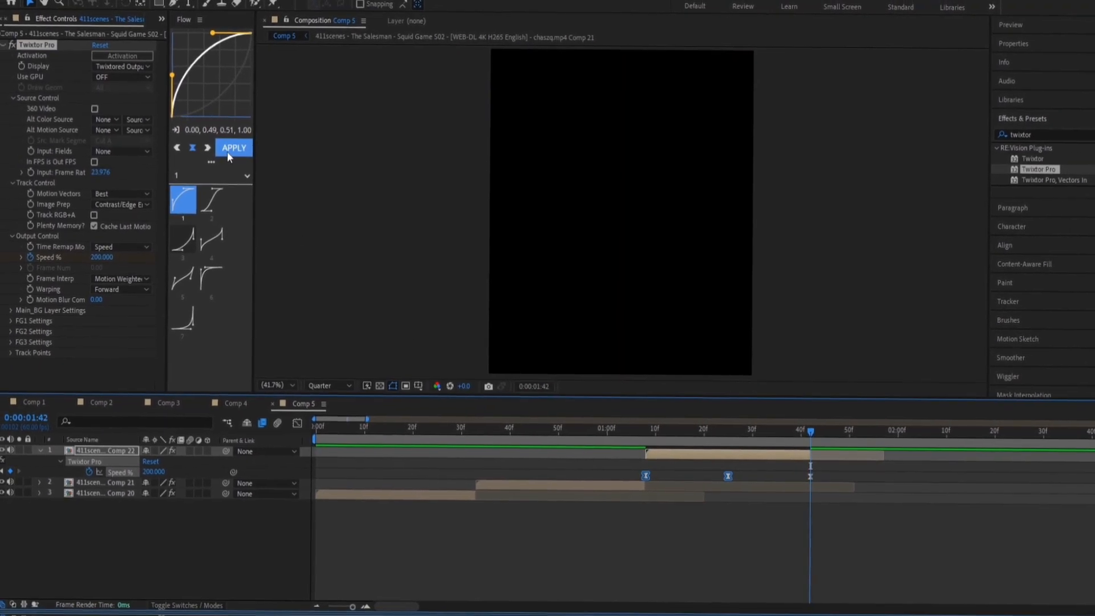
{"action": "left_click_drag", "start_coordinate": [718, 470], "coordinate": [820, 495]}
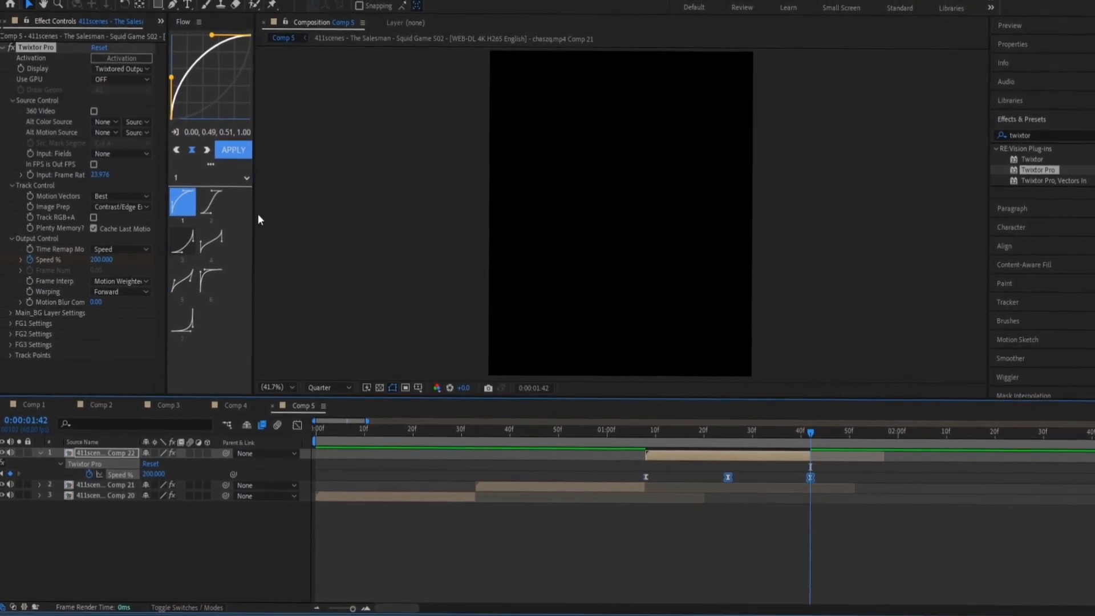
{"action": "left_click", "coordinate": [183, 245]}
{"action": "left_click", "coordinate": [218, 154]}
{"action": "left_click", "coordinate": [547, 524]}
{"action": "key", "text": "Home"}
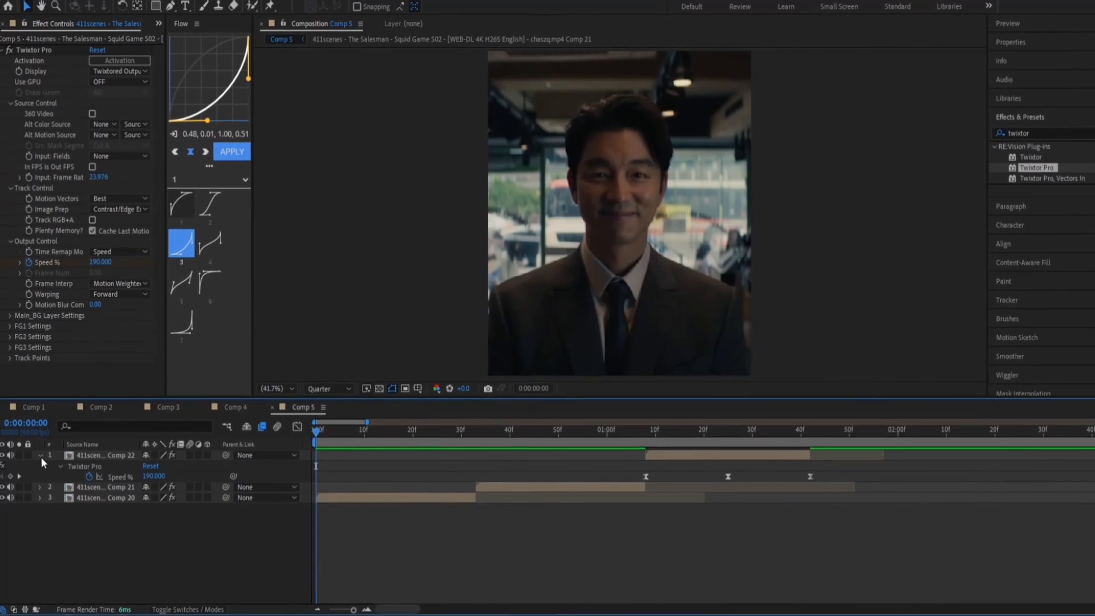
{"action": "left_click", "coordinate": [39, 457]}
{"action": "key", "text": "space"}
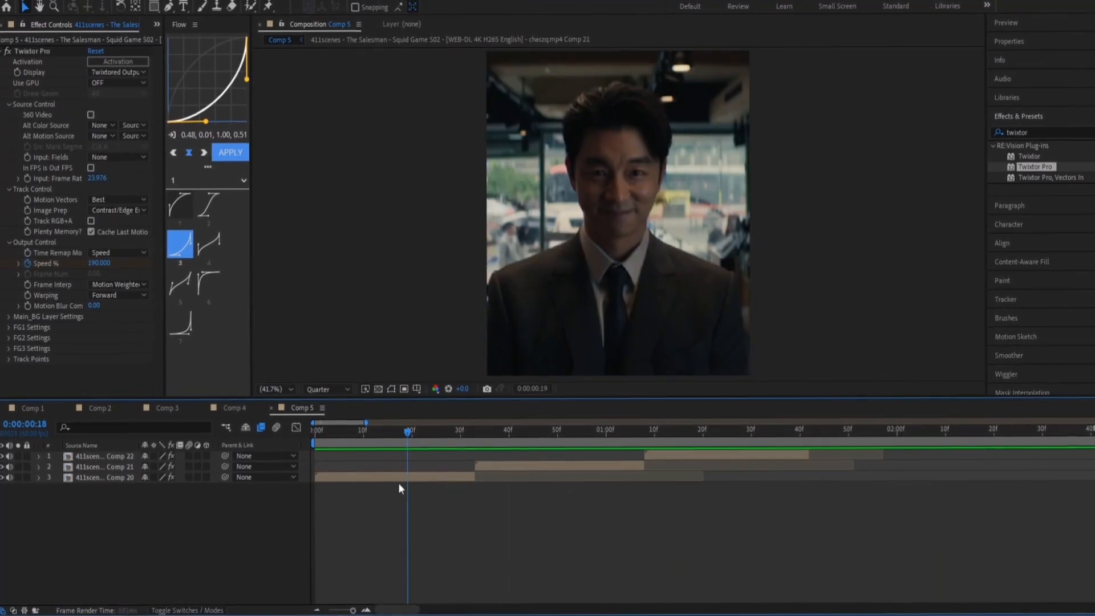
Apply the S_BlurMoCurves effect to the first clip and collapse its Twixtor Pro settings.
{"action": "left_click", "coordinate": [402, 475]}
{"action": "left_click", "coordinate": [1027, 132]}
{"action": "type", "text": "s"}
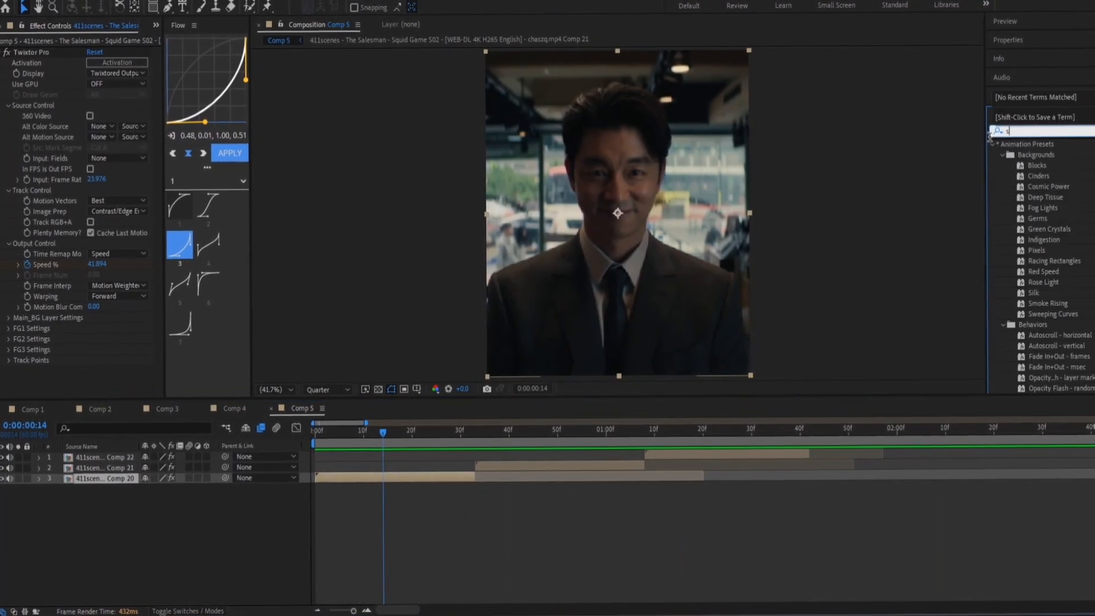
{"action": "type", "text": "_bl"}
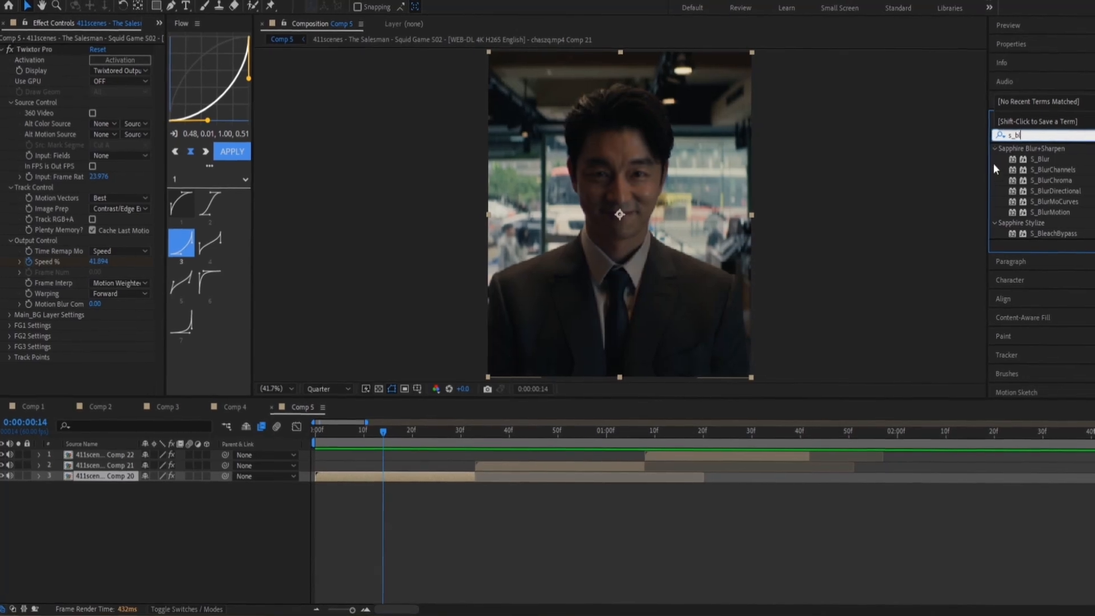
{"action": "left_click_drag", "start_coordinate": [1040, 196], "coordinate": [443, 478]}
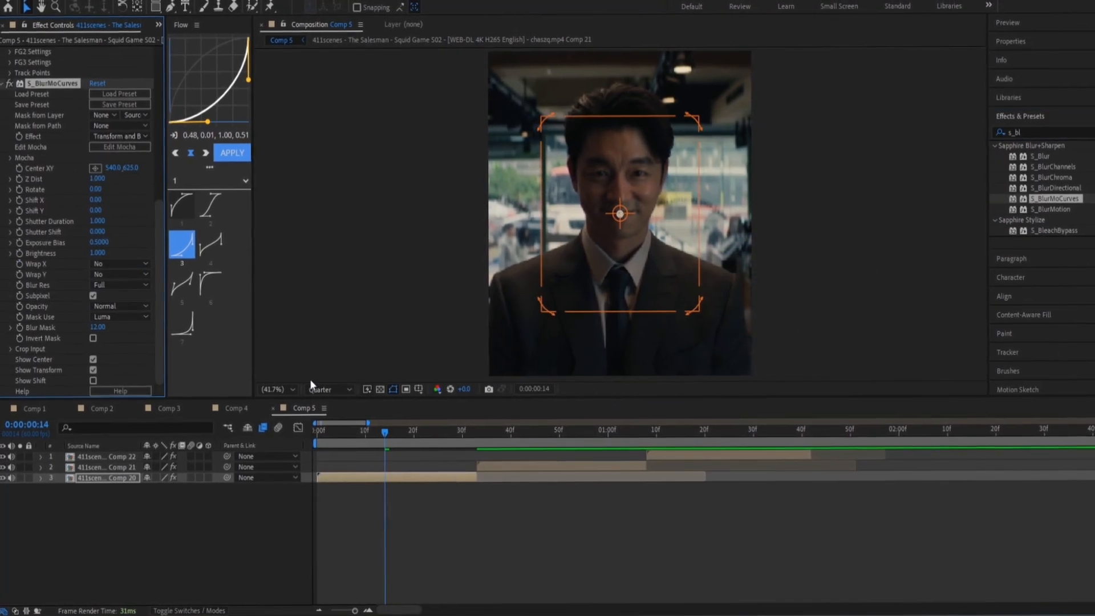
{"action": "left_click_drag", "start_coordinate": [160, 251], "coordinate": [152, 81]}
{"action": "left_click", "coordinate": [3, 52]}
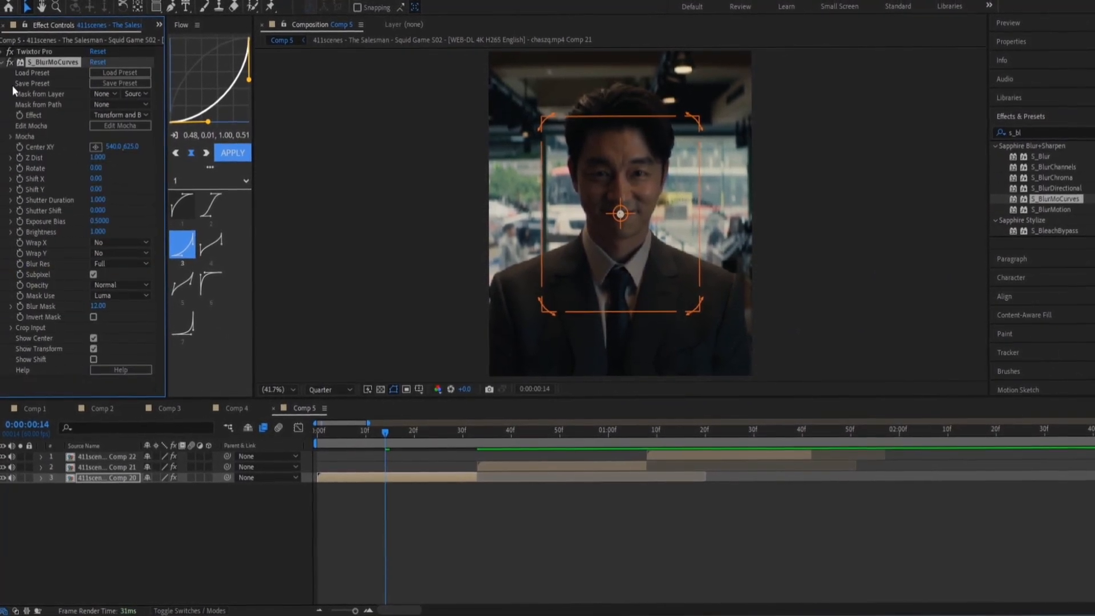
Keyframe the first clip's Z Dist at 1.000 at the start and 0.7 at 0:00:00:32, and raise the effect's center to the forehead.
{"action": "left_click_drag", "start_coordinate": [333, 434], "coordinate": [299, 447]}
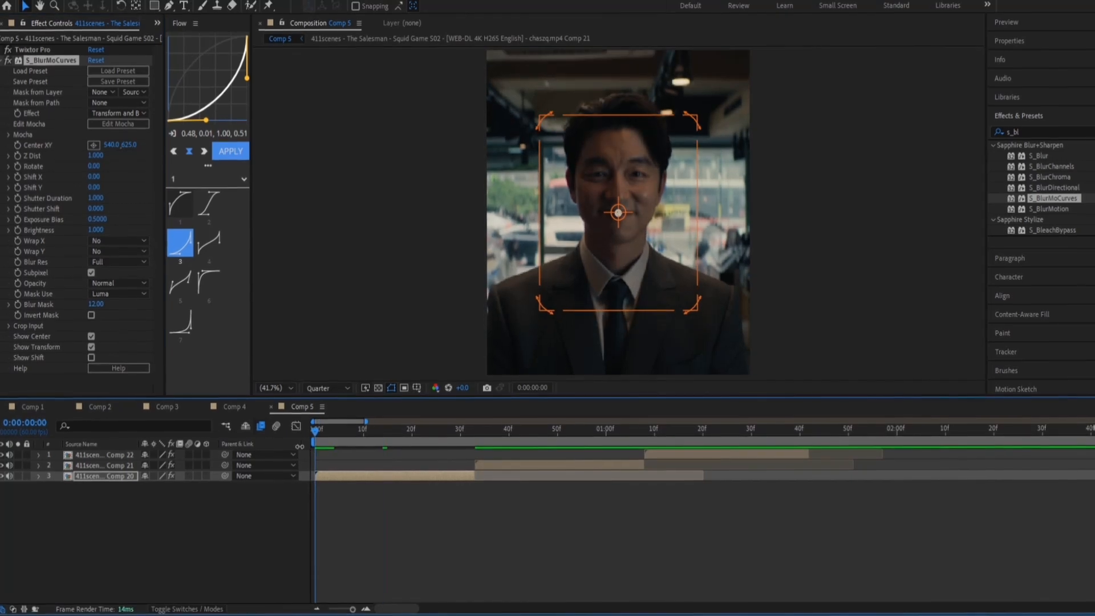
{"action": "left_click", "coordinate": [17, 156]}
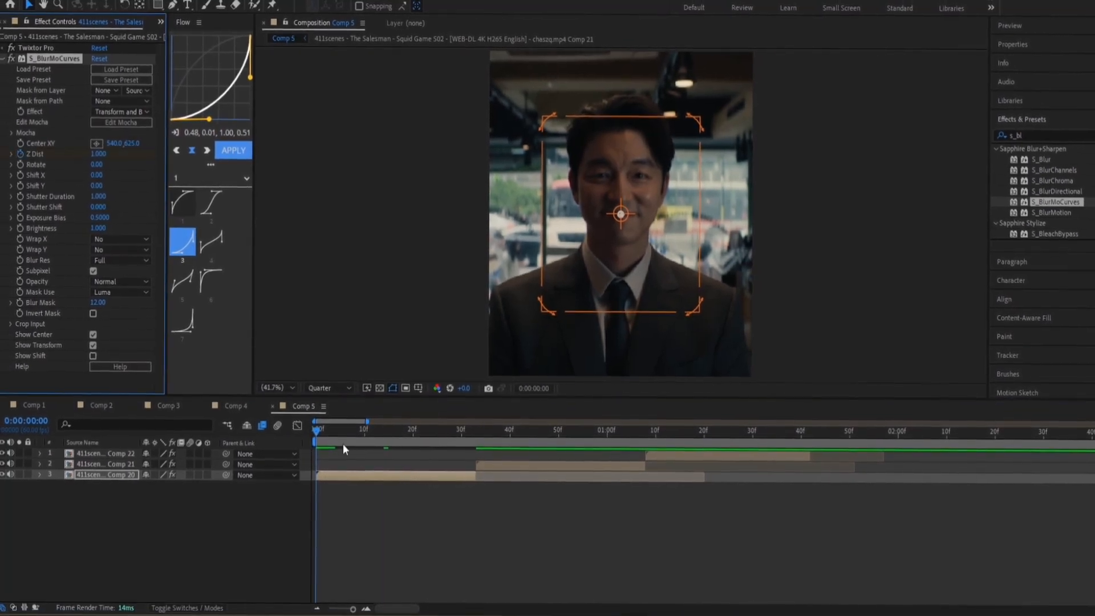
{"action": "left_click", "coordinate": [469, 439]}
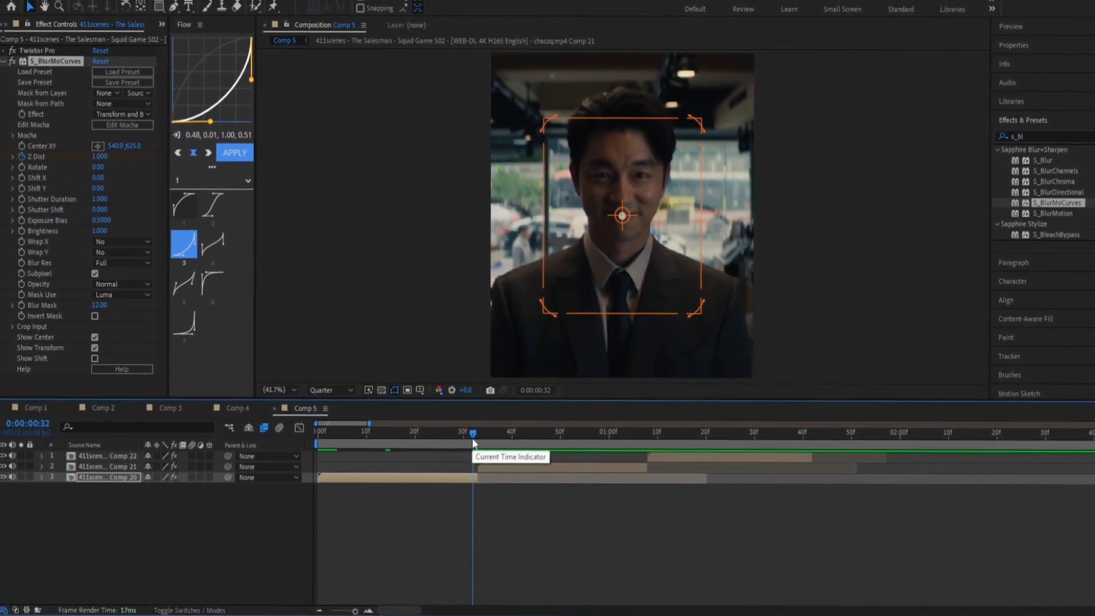
{"action": "left_click", "coordinate": [101, 156]}
{"action": "type", "text": "0.7"}
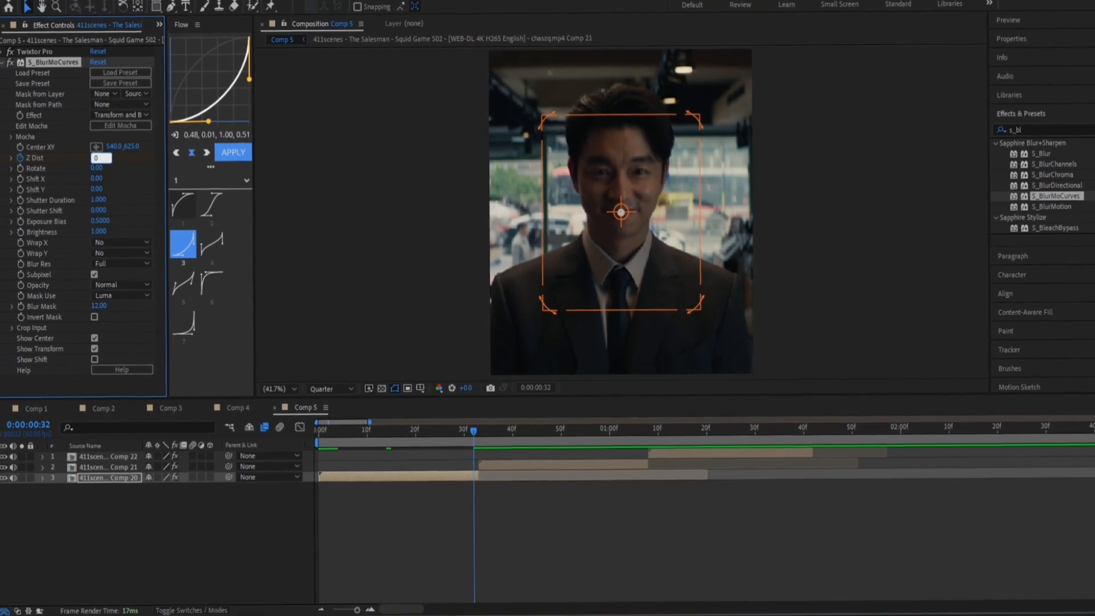
{"action": "key", "text": "Return"}
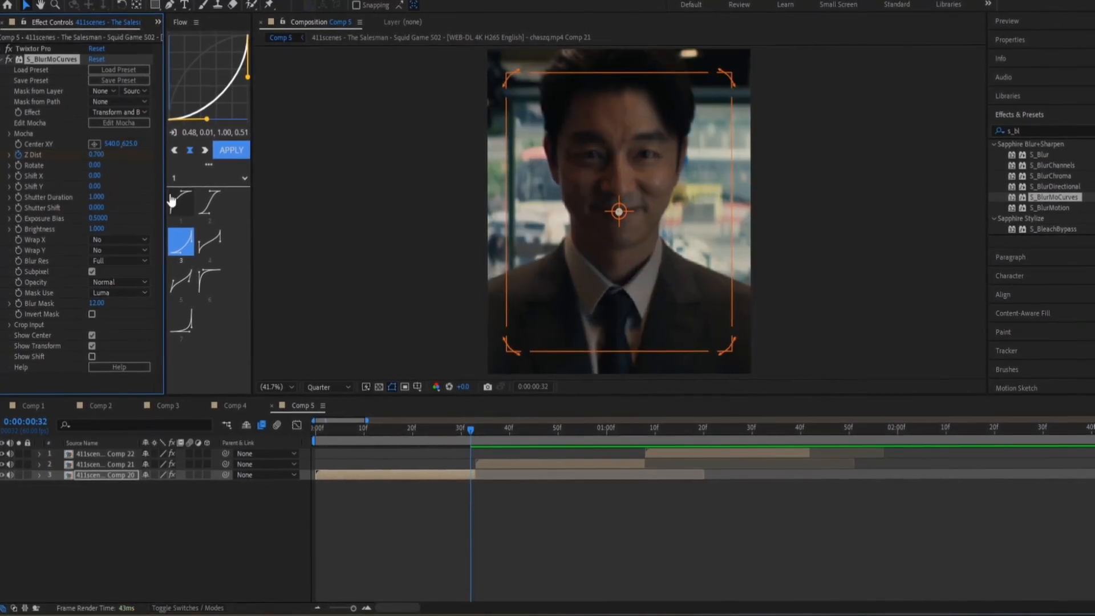
{"action": "left_click_drag", "start_coordinate": [619, 211], "coordinate": [620, 154]}
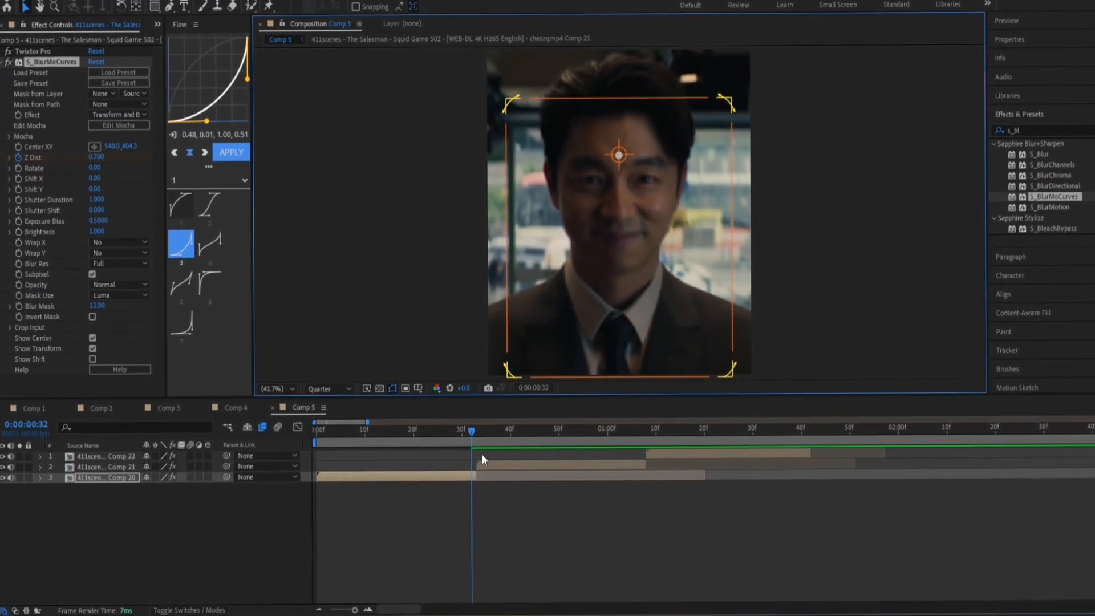
Move the last Z Dist keyframe to 0:00:00:33, easy-ease both keyframes, apply Flow curve preset 4, and preview the zoom.
{"action": "key", "text": "u"}
{"action": "left_click_drag", "start_coordinate": [473, 521], "coordinate": [303, 536]}
{"action": "key", "text": "F9"}
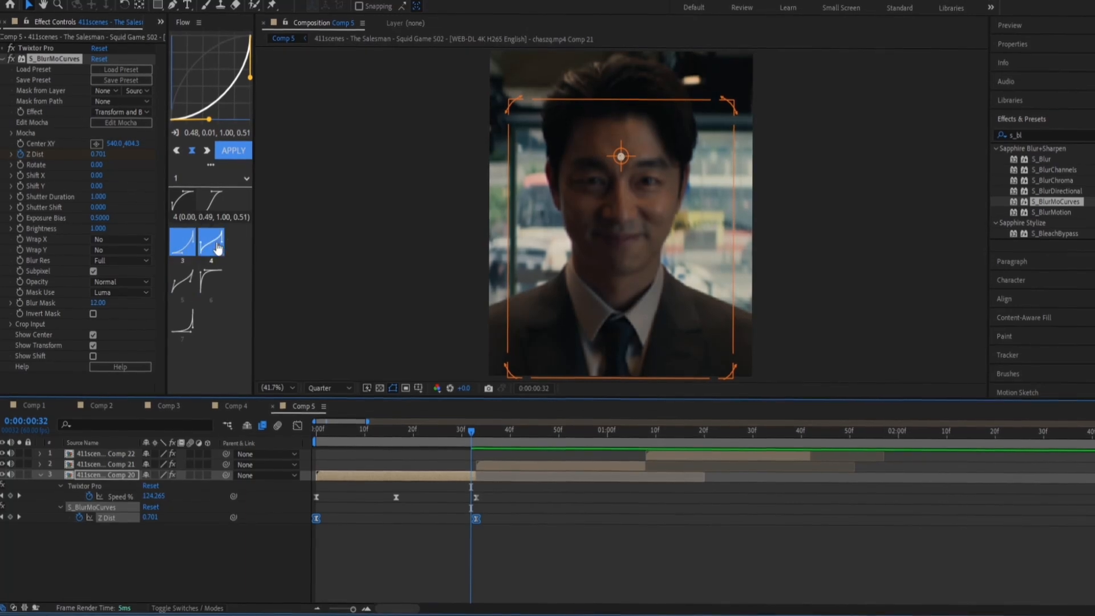
{"action": "left_click", "coordinate": [239, 154]}
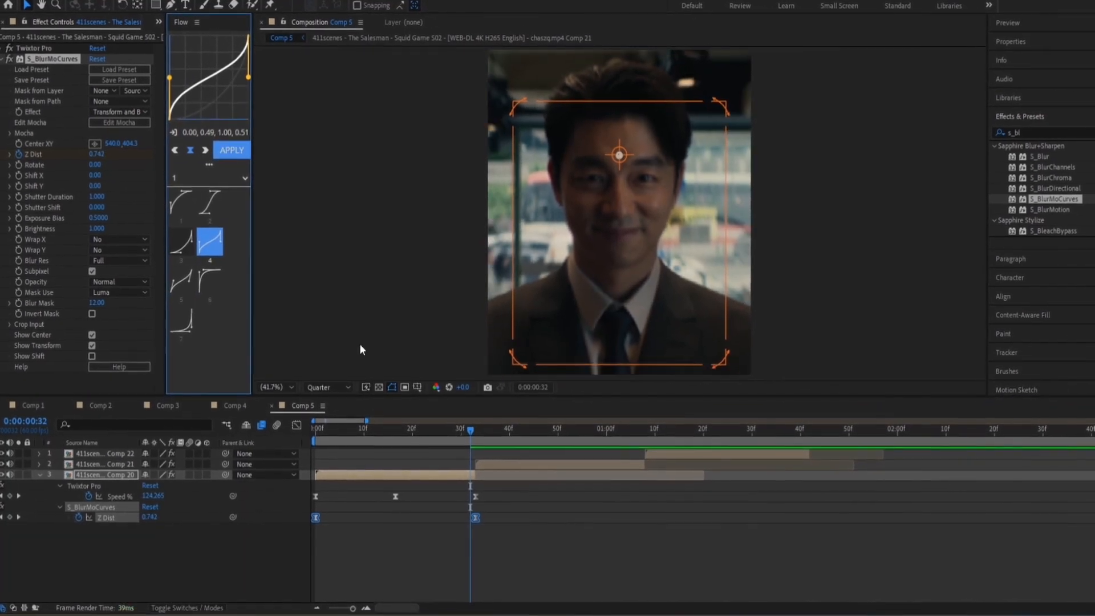
{"action": "left_click", "coordinate": [471, 478]}
{"action": "left_click_drag", "start_coordinate": [459, 441], "coordinate": [273, 486]}
{"action": "key", "text": "space"}
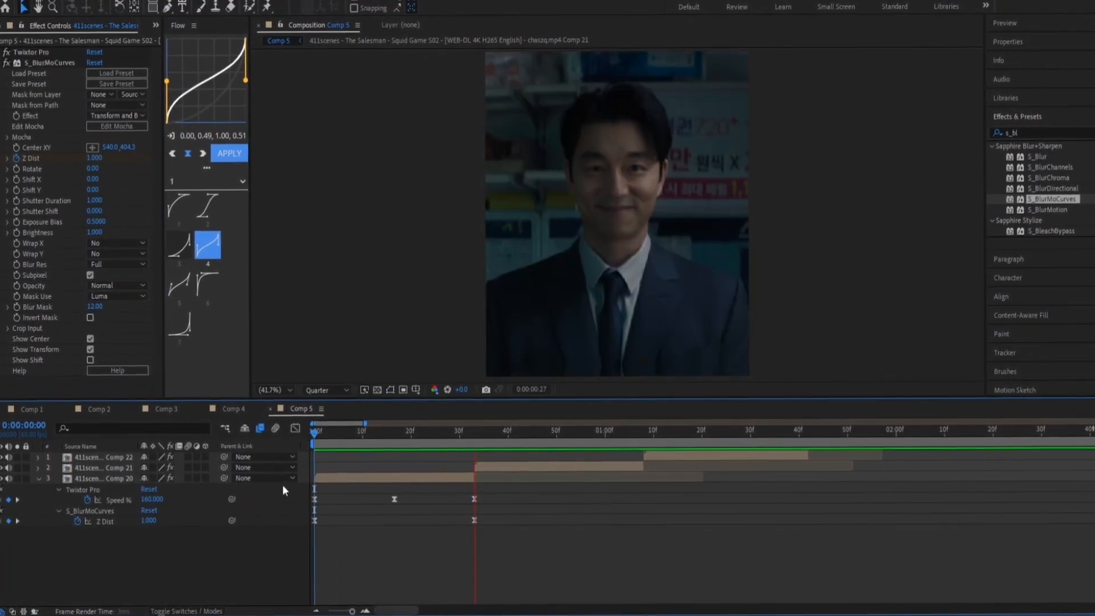
Copy the first clip's S_BlurMoCurves effect with its keyframes to the third clip at 0:00:01:08 and reveal the pasted keyframes.
{"action": "left_click_drag", "start_coordinate": [427, 441], "coordinate": [476, 440]}
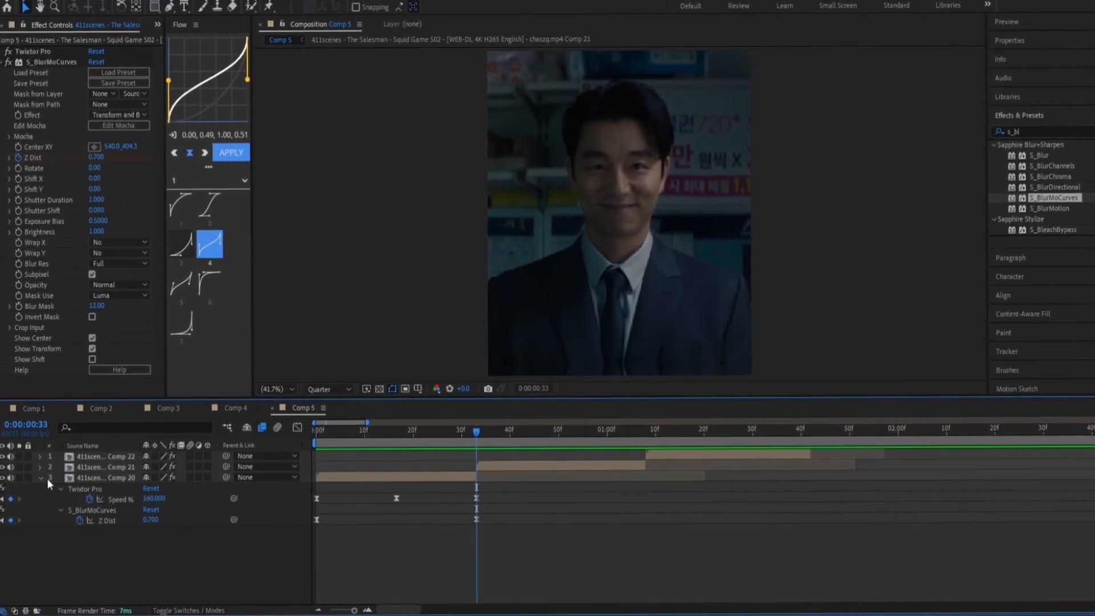
{"action": "left_click", "coordinate": [97, 511]}
{"action": "left_click", "coordinate": [655, 455]}
{"action": "left_click", "coordinate": [649, 434]}
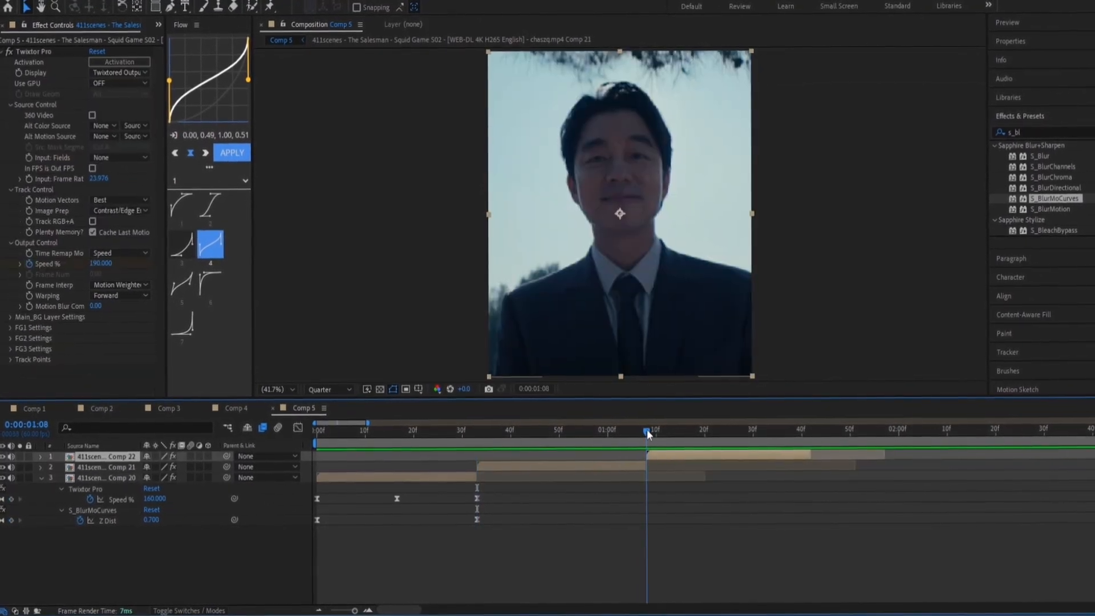
{"action": "key", "text": "ctrl+v"}
{"action": "left_click", "coordinate": [101, 512]}
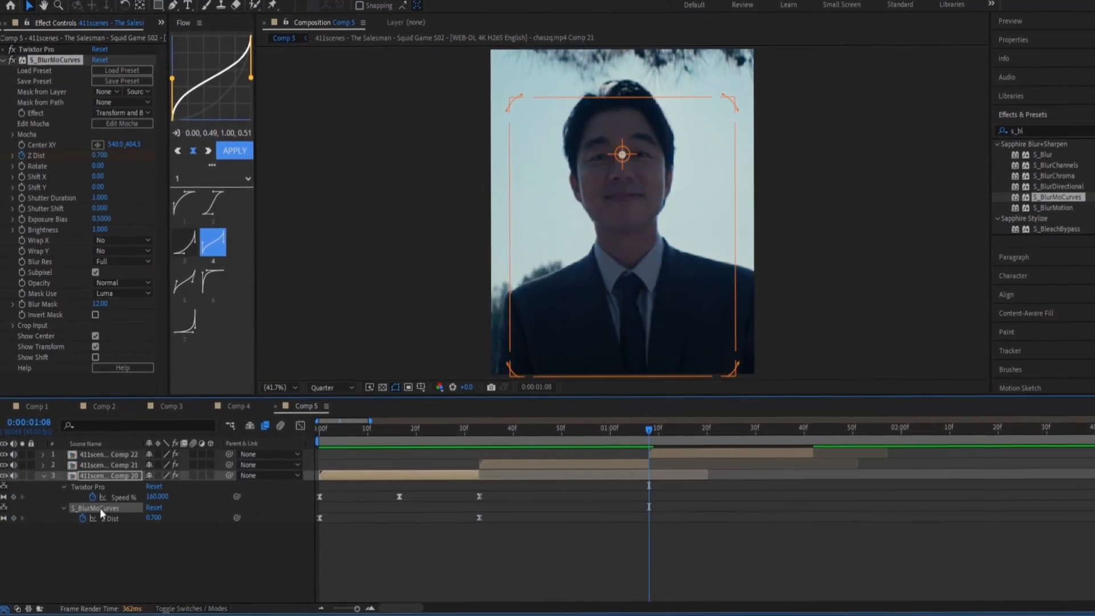
{"action": "left_click", "coordinate": [746, 456]}
{"action": "key", "text": "ctrl+v"}
{"action": "key", "text": "u"}
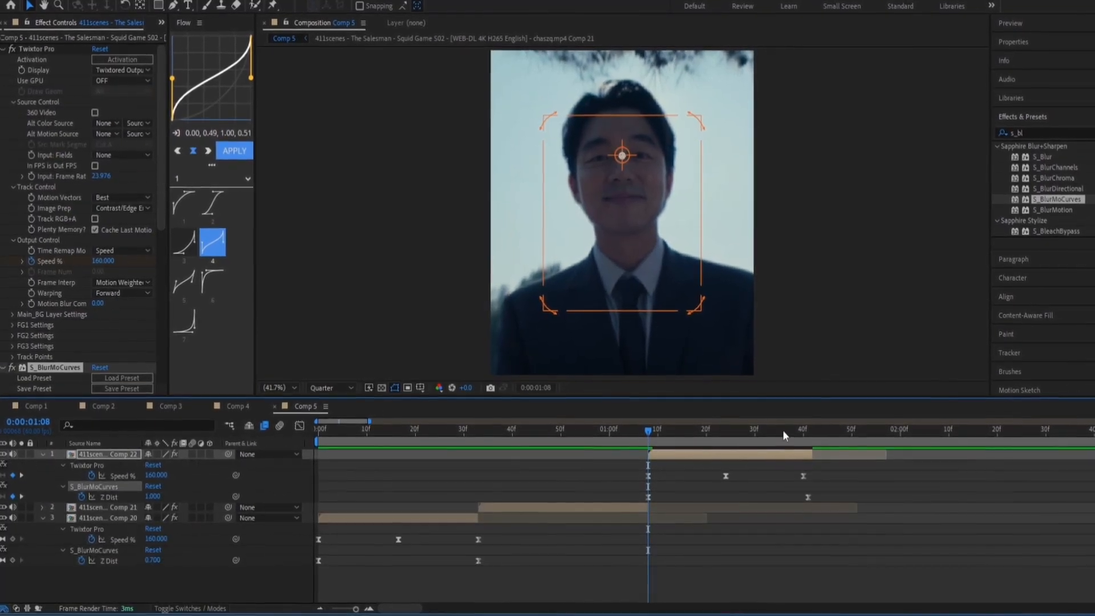
Move the third clip's last Speed % keyframe to 0:00:01:41, in line with its last Z Dist keyframe, and preview the clip.
{"action": "left_click", "coordinate": [806, 431]}
{"action": "left_click_drag", "start_coordinate": [802, 478], "coordinate": [806, 478]}
{"action": "left_click", "coordinate": [820, 480]}
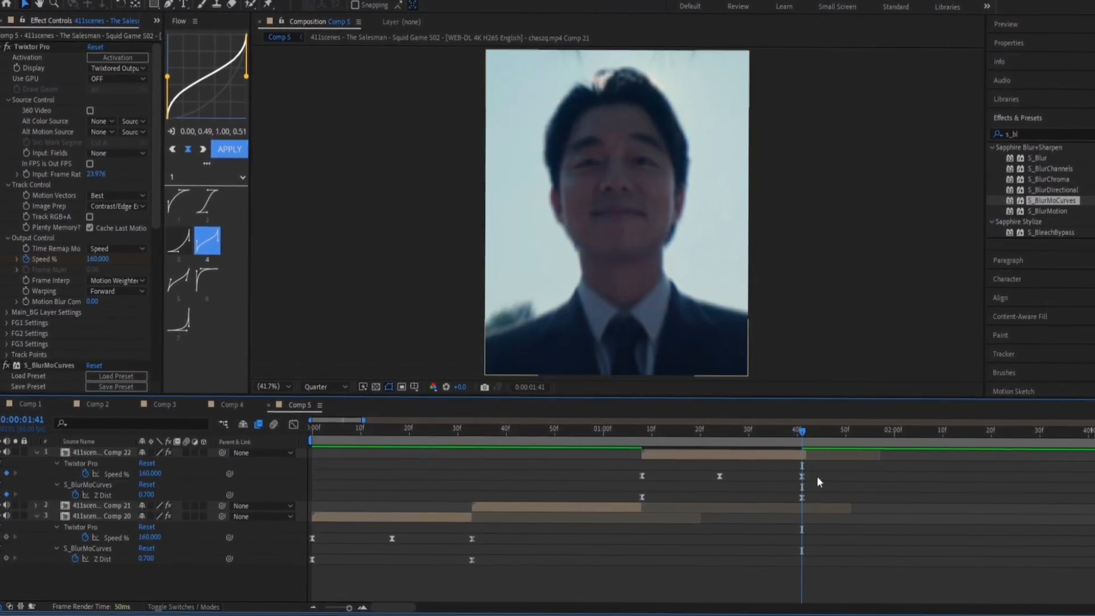
{"action": "left_click_drag", "start_coordinate": [805, 433], "coordinate": [744, 480]}
{"action": "left_click", "coordinate": [37, 452]}
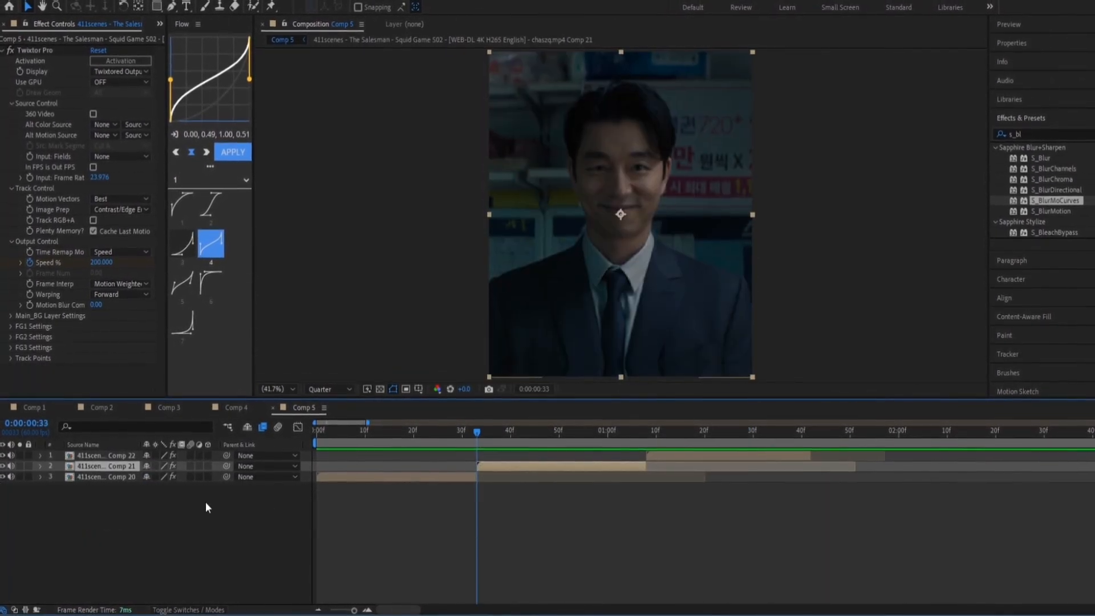
Paste the S_BlurMoCurves effect onto the second clip at 0:00:00:33 and move its last Z Dist keyframe to 0:00:01:08.
{"action": "key", "text": "u"}
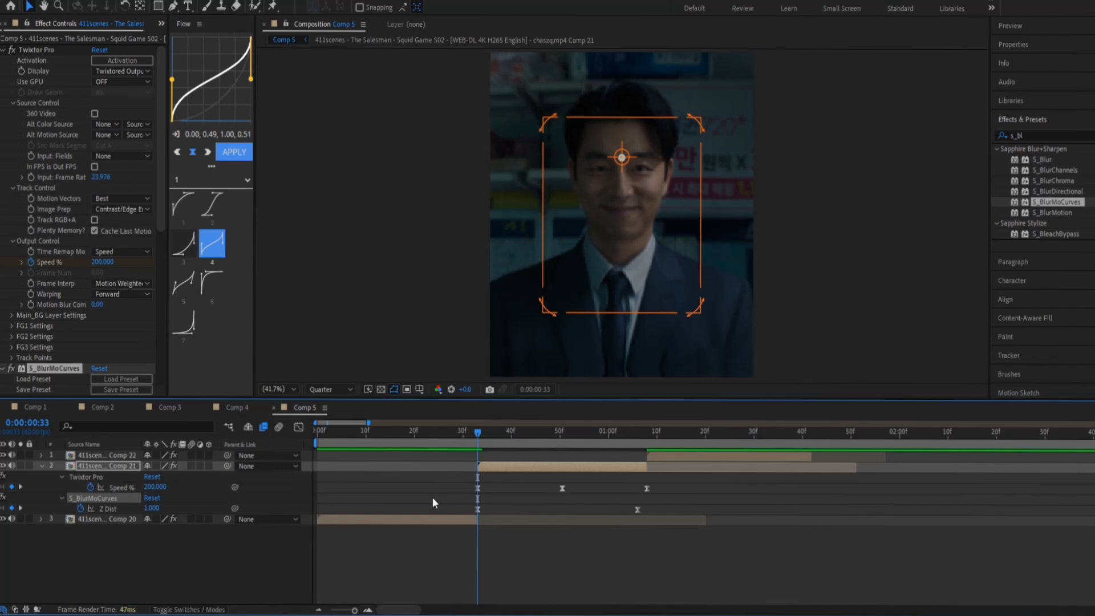
{"action": "left_click", "coordinate": [644, 438]}
{"action": "left_click_drag", "start_coordinate": [638, 508], "coordinate": [480, 511]}
Apply Flow curve preset 4 to both Z Dist keyframes of the second clip and preview the zoom.
{"action": "left_click_drag", "start_coordinate": [454, 503], "coordinate": [663, 513]}
{"action": "left_click", "coordinate": [567, 438]}
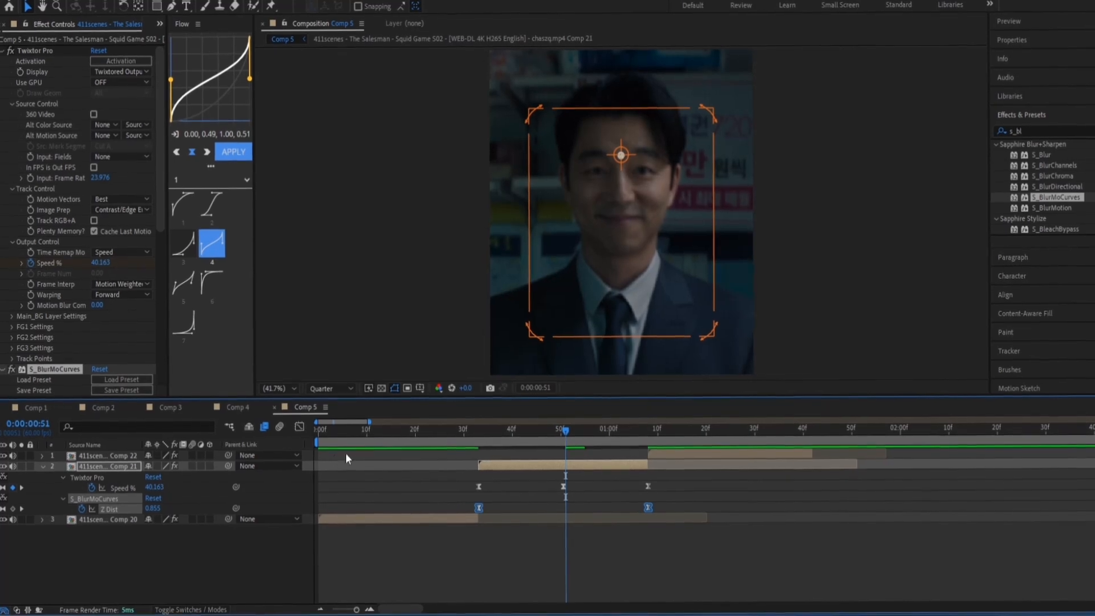
{"action": "left_click", "coordinate": [235, 153]}
{"action": "left_click_drag", "start_coordinate": [553, 436], "coordinate": [351, 501]}
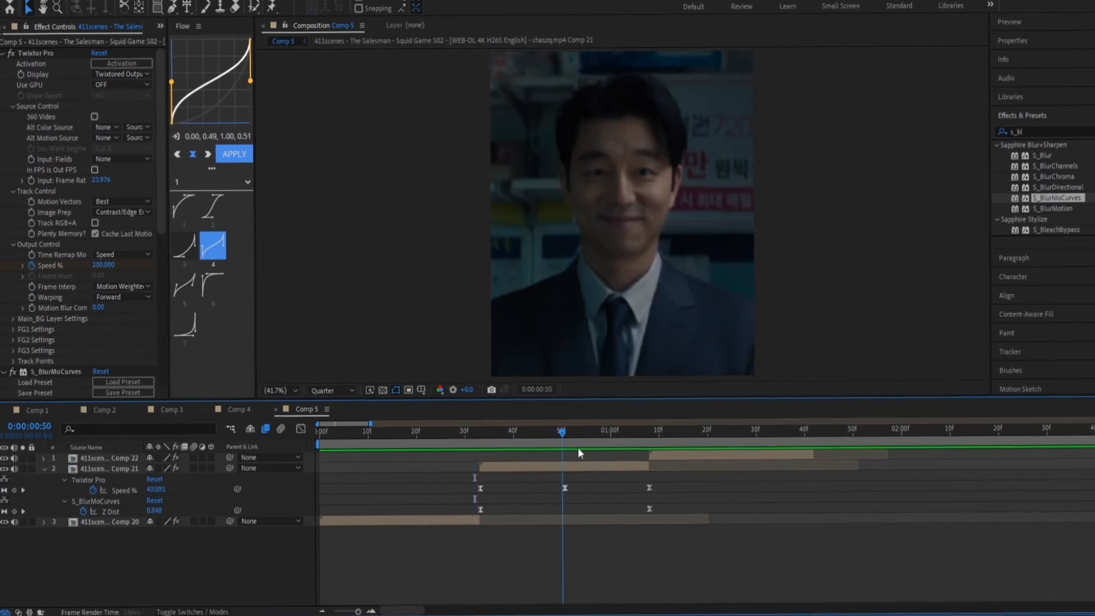
{"action": "left_click", "coordinate": [44, 469]}
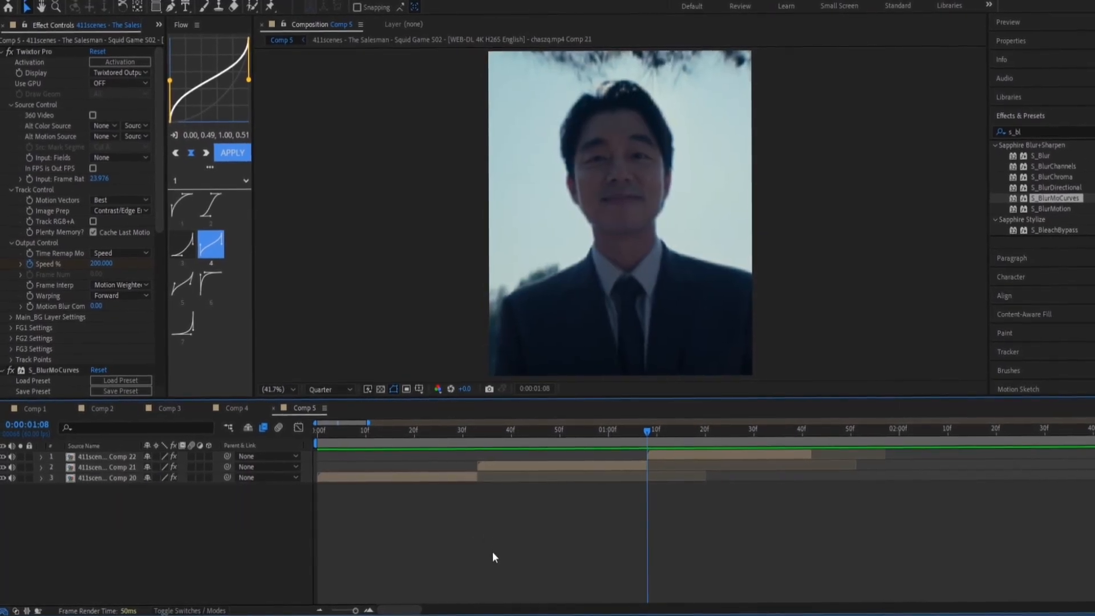
Extend the ends of the first and second clips by one frame and shift the second clip to start at 0:00:00:32.
{"action": "left_click", "coordinate": [478, 436]}
{"action": "left_click", "coordinate": [479, 479]}
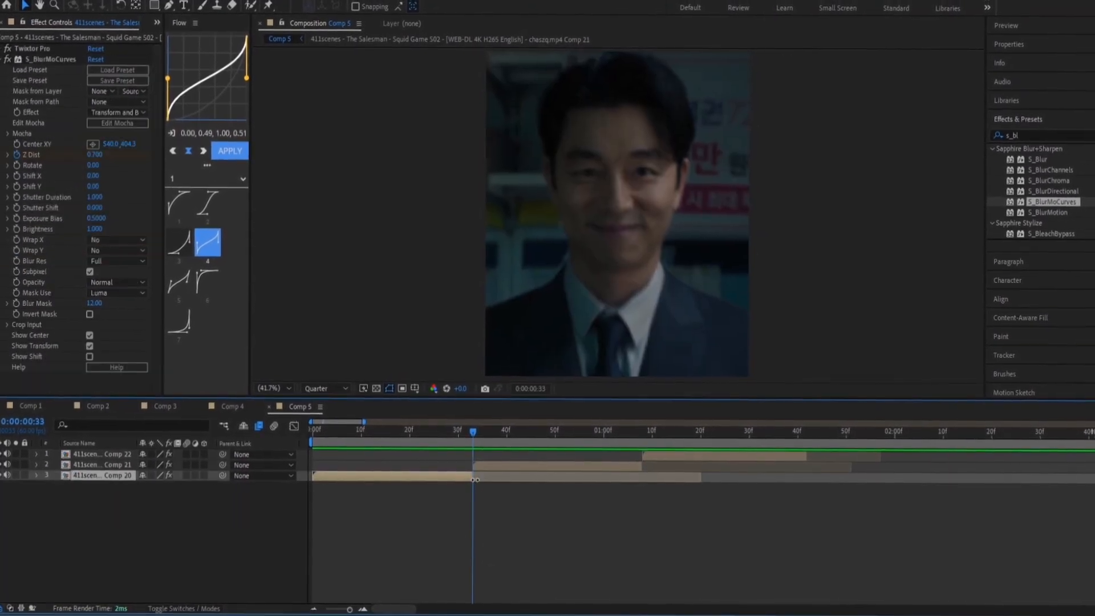
{"action": "left_click", "coordinate": [641, 467]}
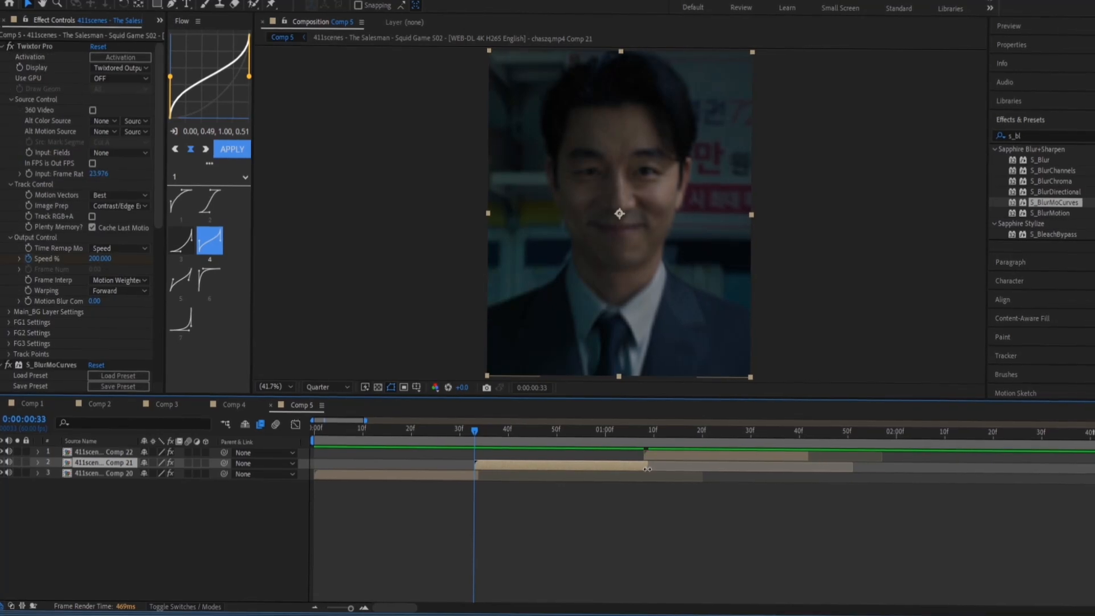
{"action": "left_click_drag", "start_coordinate": [506, 466], "coordinate": [478, 437]}
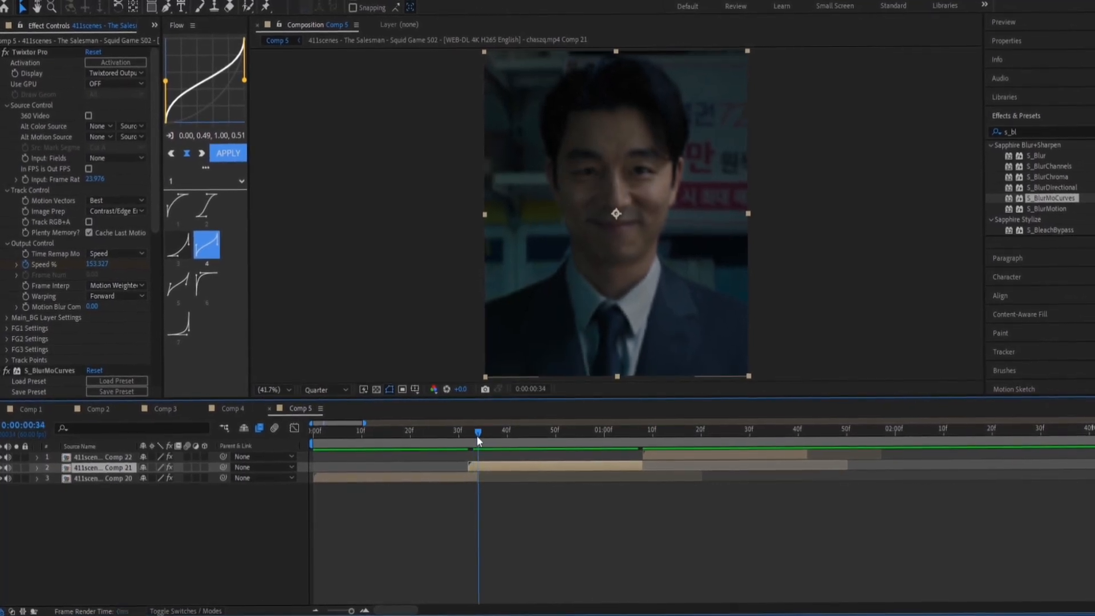
Keyframe the second clip's Opacity at 100% at 0:00:00:34 and 0% at 0:00:00:32, and check the crossfade.
{"action": "key", "text": "alt+shift+t"}
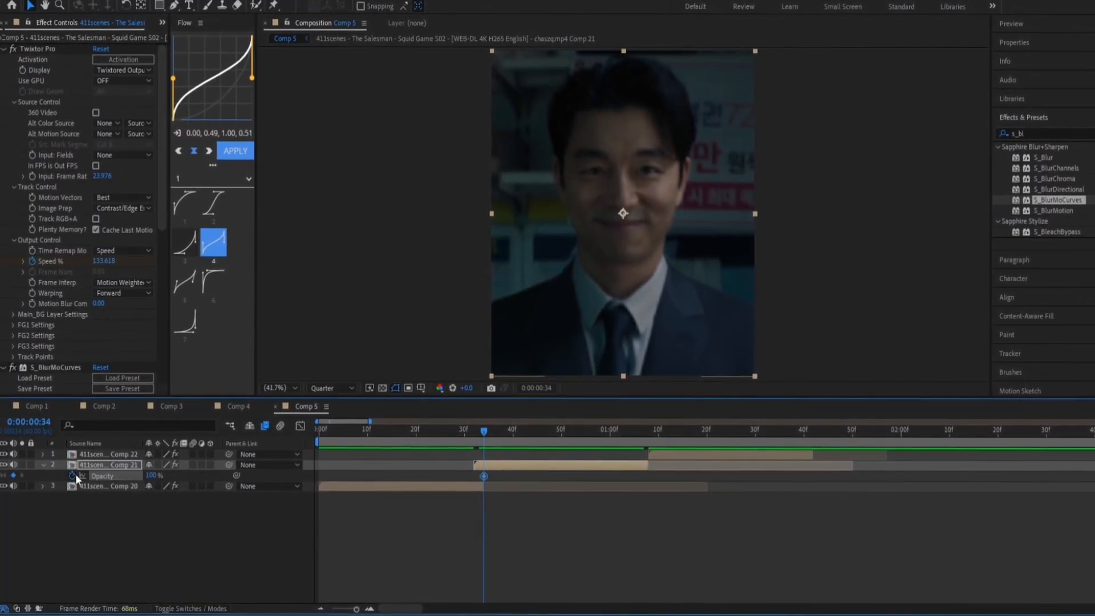
{"action": "left_click_drag", "start_coordinate": [481, 444], "coordinate": [474, 439]}
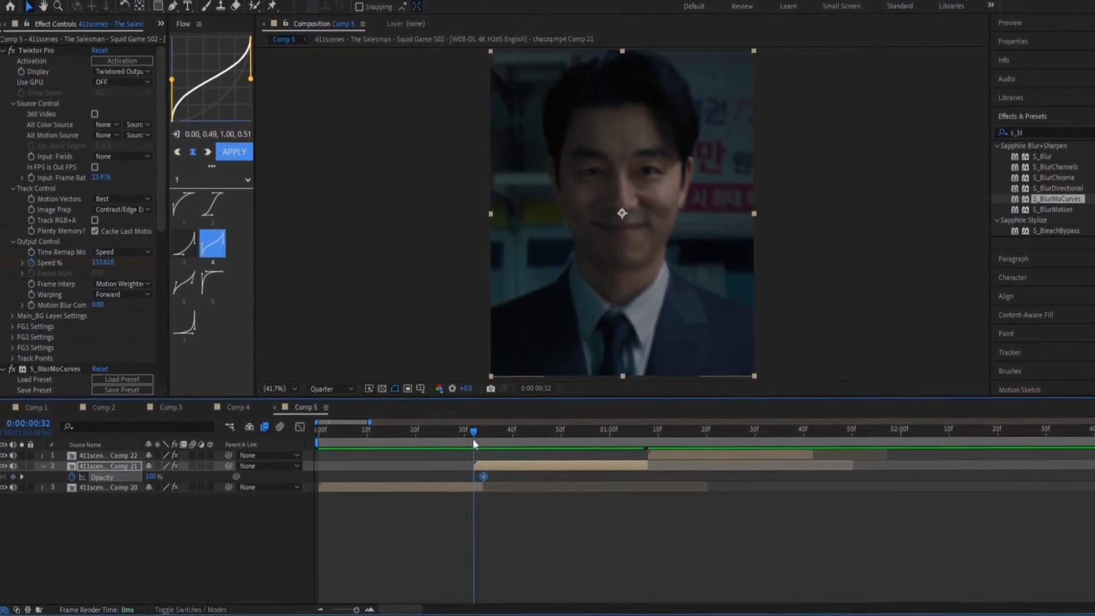
{"action": "left_click", "coordinate": [150, 477]}
{"action": "type", "text": "0"}
{"action": "key", "text": "Return"}
{"action": "left_click", "coordinate": [493, 518]}
{"action": "mouse_move", "coordinate": [473, 436]}
{"action": "left_mouse_down"}
{"action": "mouse_move", "coordinate": [494, 442]}
{"action": "mouse_move", "coordinate": [474, 447]}
{"action": "mouse_move", "coordinate": [478, 456]}
{"action": "left_mouse_up"}
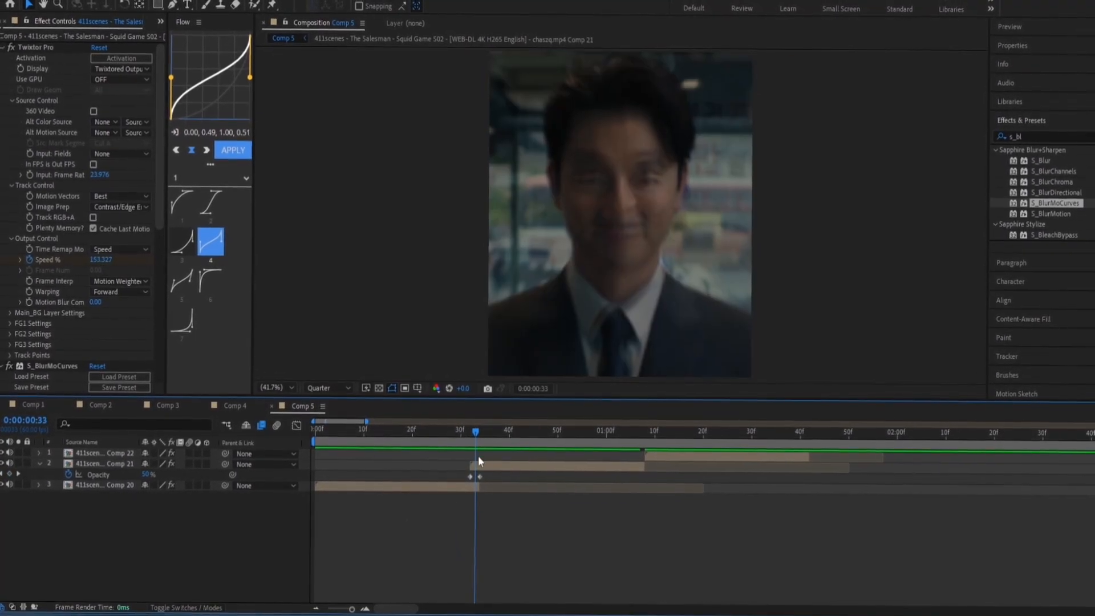
Raise the second clip's S_BlurMoCurves center to about 542.4, 332.3 and preview the transition from the first clip.
{"action": "left_click", "coordinate": [485, 467]}
{"action": "left_click", "coordinate": [3, 47]}
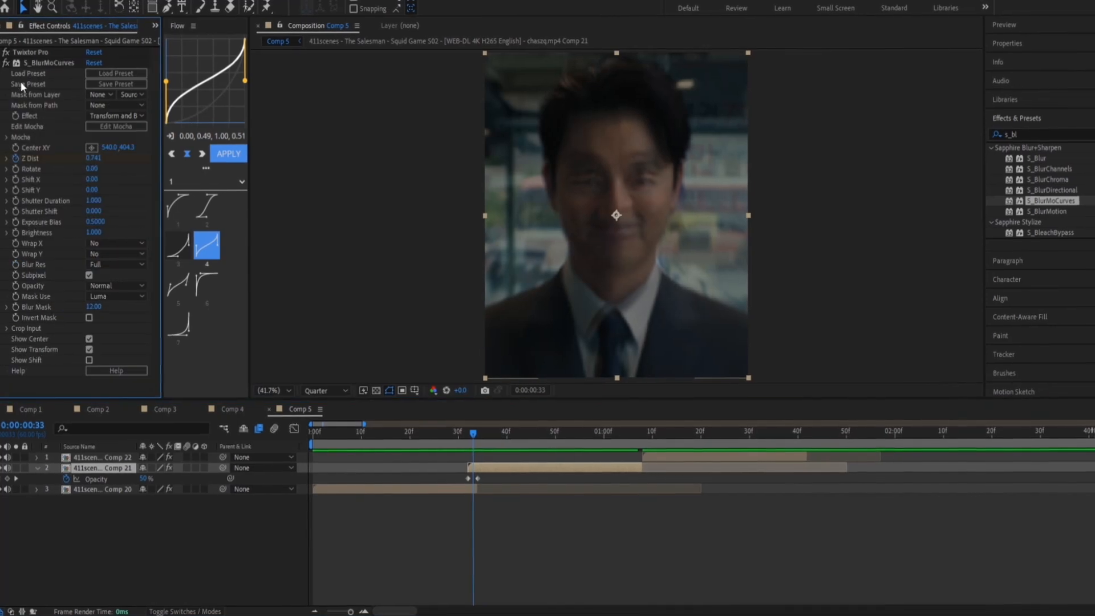
{"action": "left_click", "coordinate": [33, 62]}
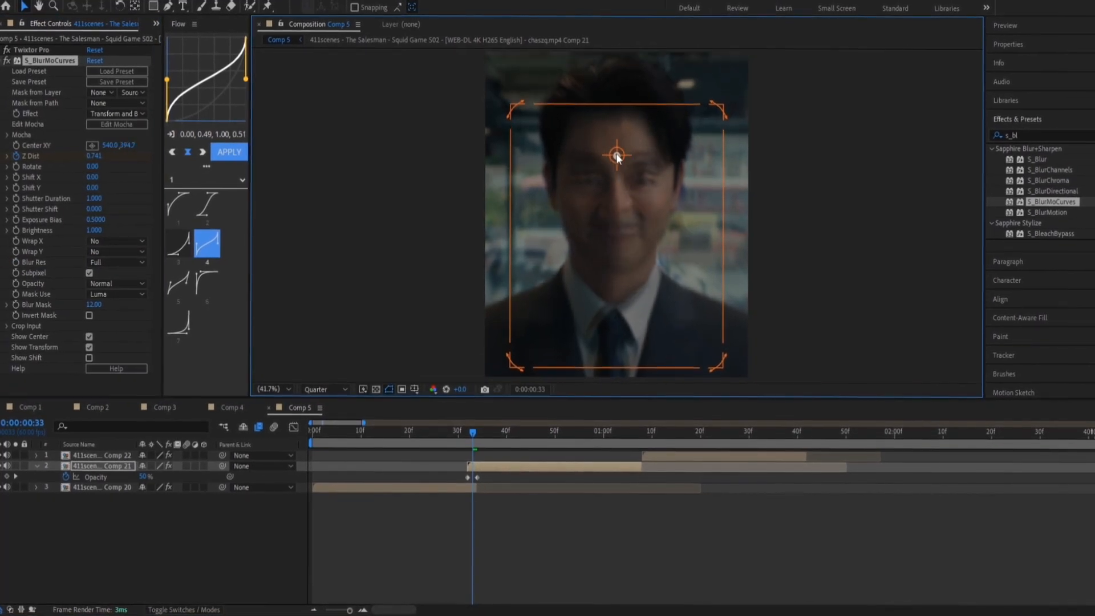
{"action": "left_click_drag", "start_coordinate": [482, 432], "coordinate": [528, 432]}
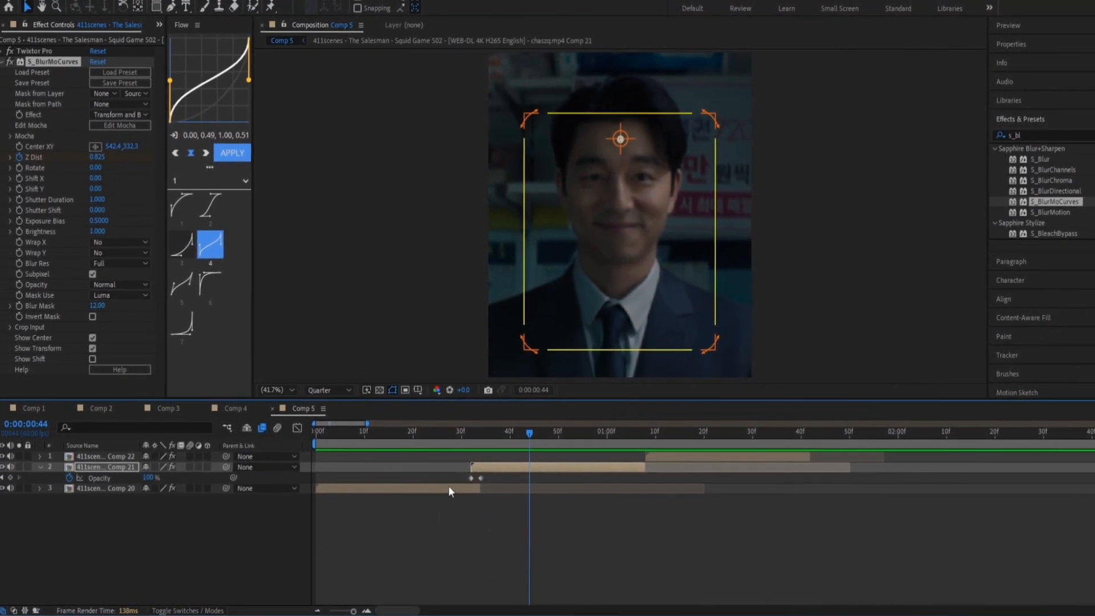
{"action": "left_click_drag", "start_coordinate": [490, 501], "coordinate": [461, 470]}
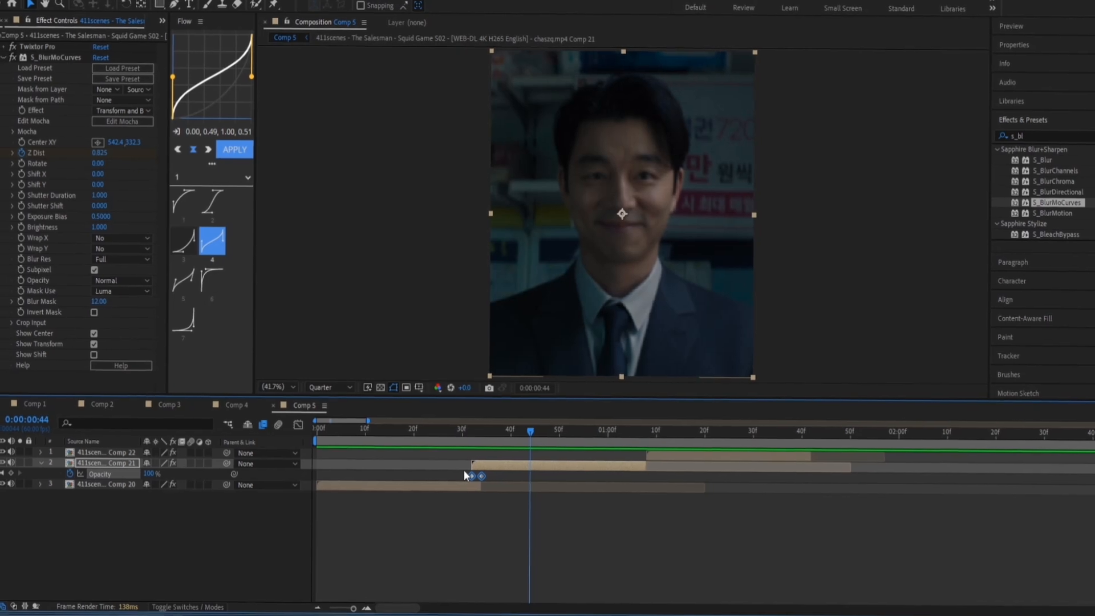
{"action": "mouse_move", "coordinate": [490, 433]}
{"action": "left_mouse_down"}
{"action": "mouse_move", "coordinate": [468, 451]}
{"action": "mouse_move", "coordinate": [494, 448]}
{"action": "left_mouse_up"}
Extend the ends of the second and third clips by one frame and shift the third clip to start at 0:00:01:07.
{"action": "left_click", "coordinate": [41, 468]}
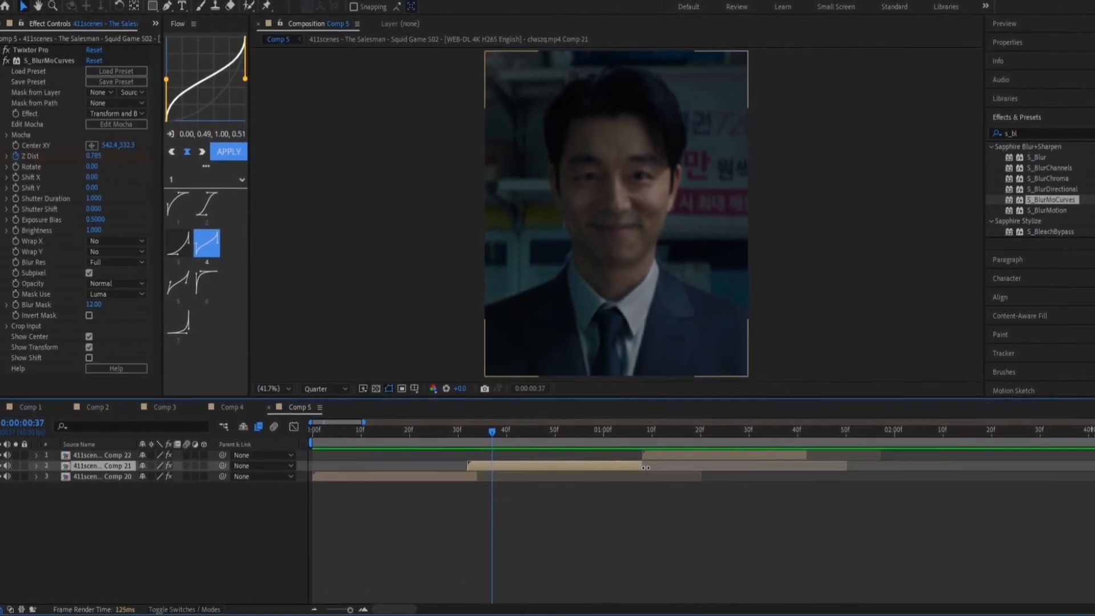
{"action": "left_click", "coordinate": [808, 459]}
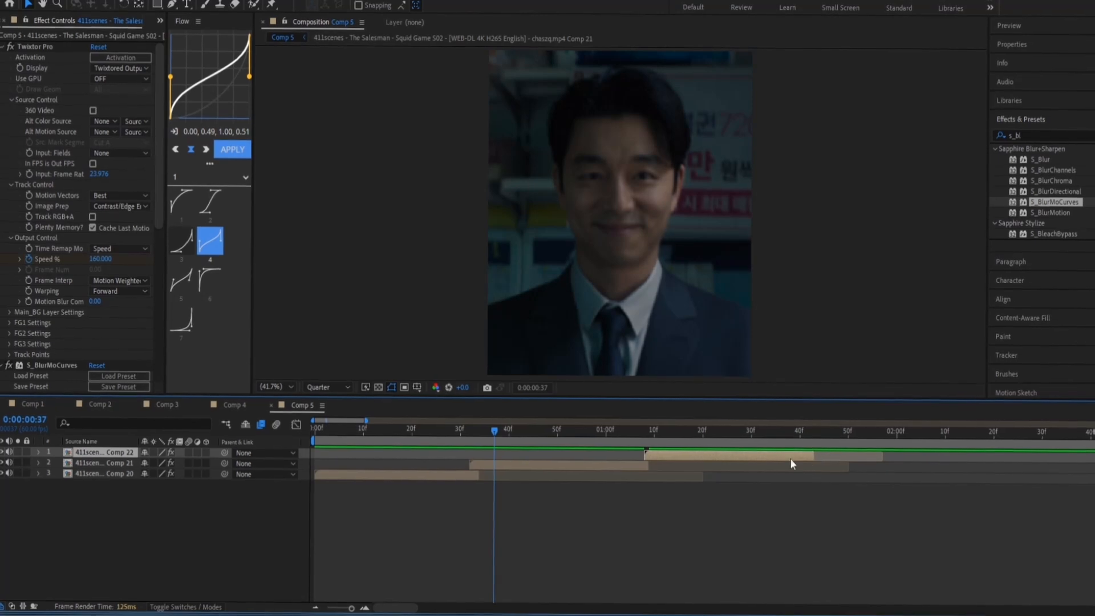
{"action": "left_click", "coordinate": [650, 436]}
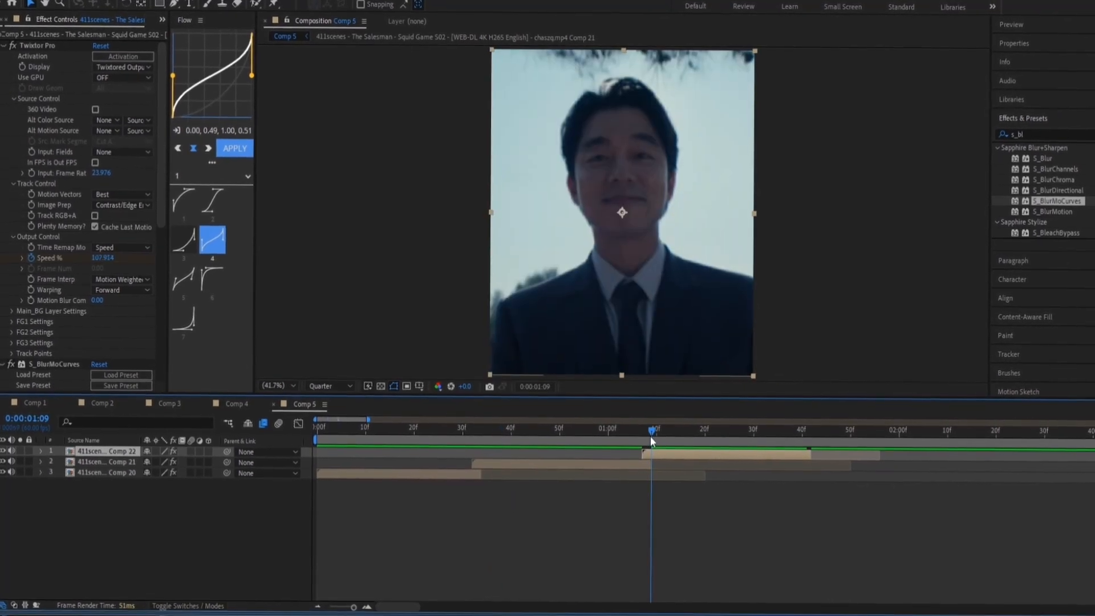
Keyframe the third clip's Opacity at 100% at 0:00:01:09 and 0% at 0:00:01:07, and check the crossfade.
{"action": "key", "text": "alt+shift+t"}
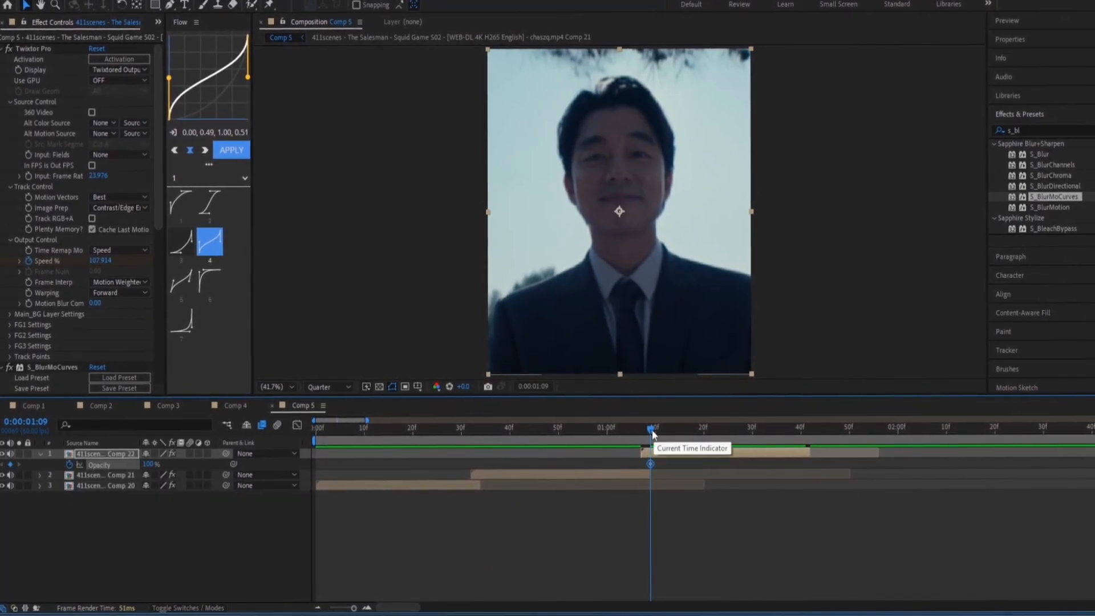
{"action": "left_click_drag", "start_coordinate": [149, 465], "coordinate": [80, 465]}
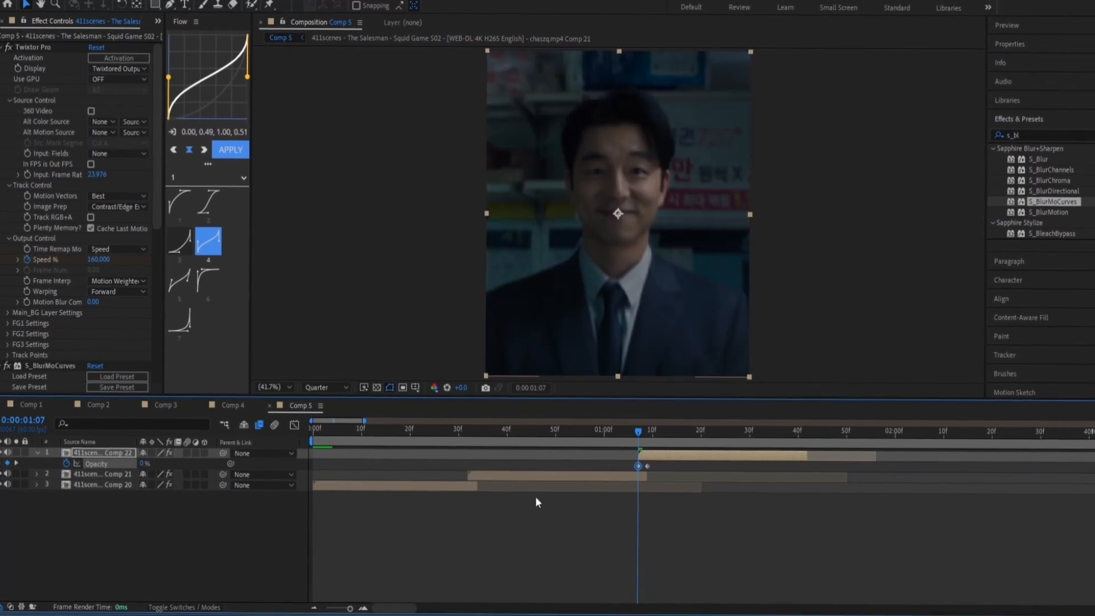
{"action": "left_click_drag", "start_coordinate": [638, 435], "coordinate": [643, 434]}
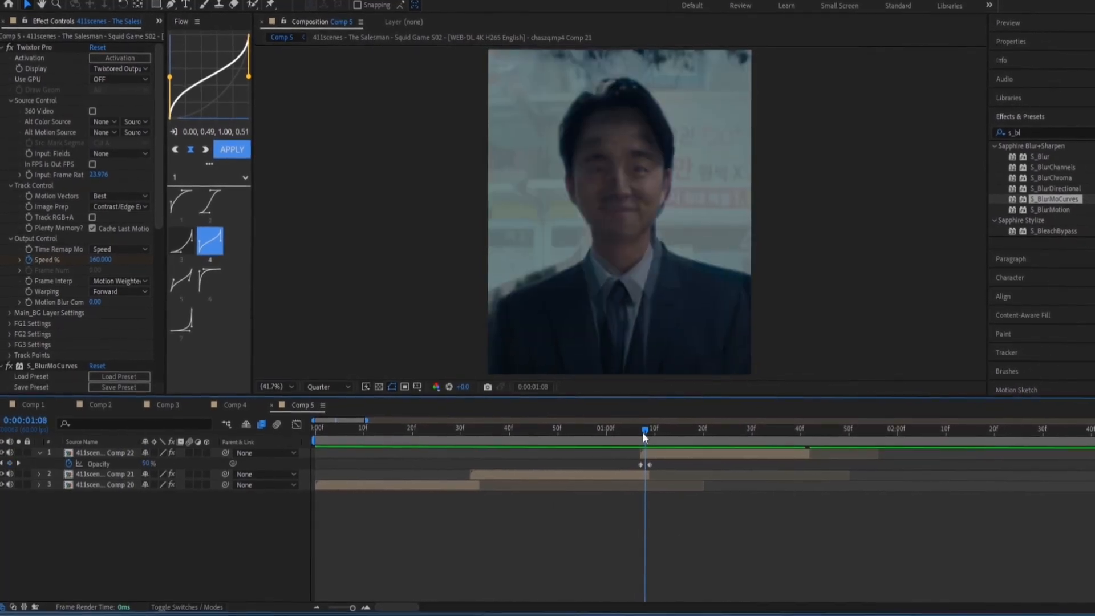
Try to raise the third clip's S_BlurMoCurves center to the top of the head.
{"action": "left_click", "coordinate": [659, 455]}
{"action": "left_click", "coordinate": [5, 51]}
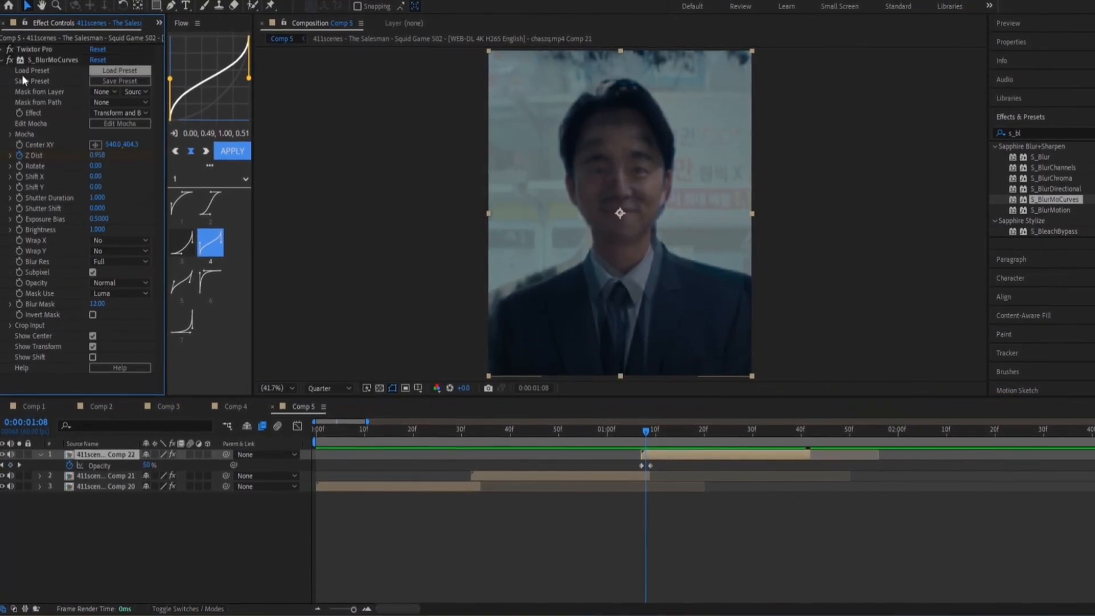
{"action": "left_click_drag", "start_coordinate": [624, 163], "coordinate": [619, 113]}
{"action": "key", "text": "ctrl+z"}
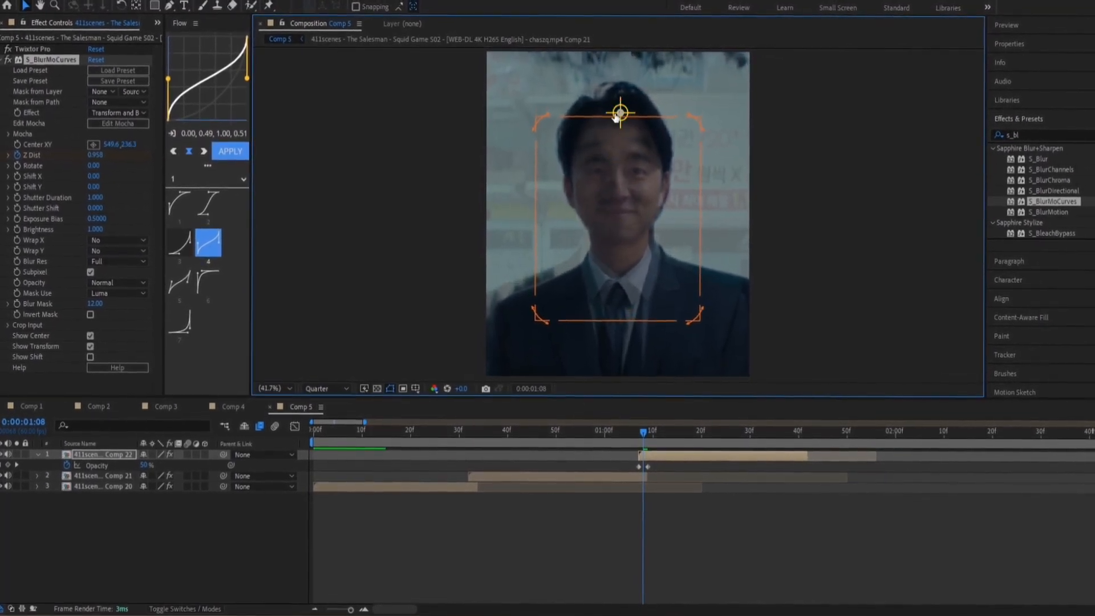
Move the footage lower inside the third clip's precomp and preview the result in Comp 5.
{"action": "double_click", "coordinate": [687, 457]}
{"action": "left_click", "coordinate": [341, 450]}
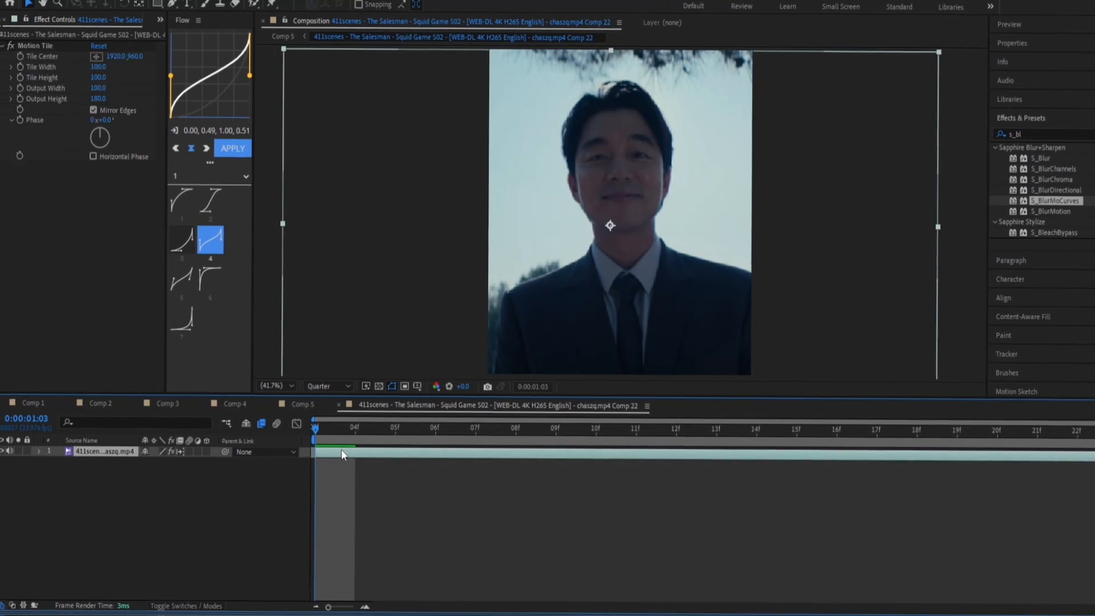
{"action": "key", "text": "p"}
{"action": "left_click_drag", "start_coordinate": [166, 466], "coordinate": [201, 468]}
{"action": "left_click", "coordinate": [340, 409]}
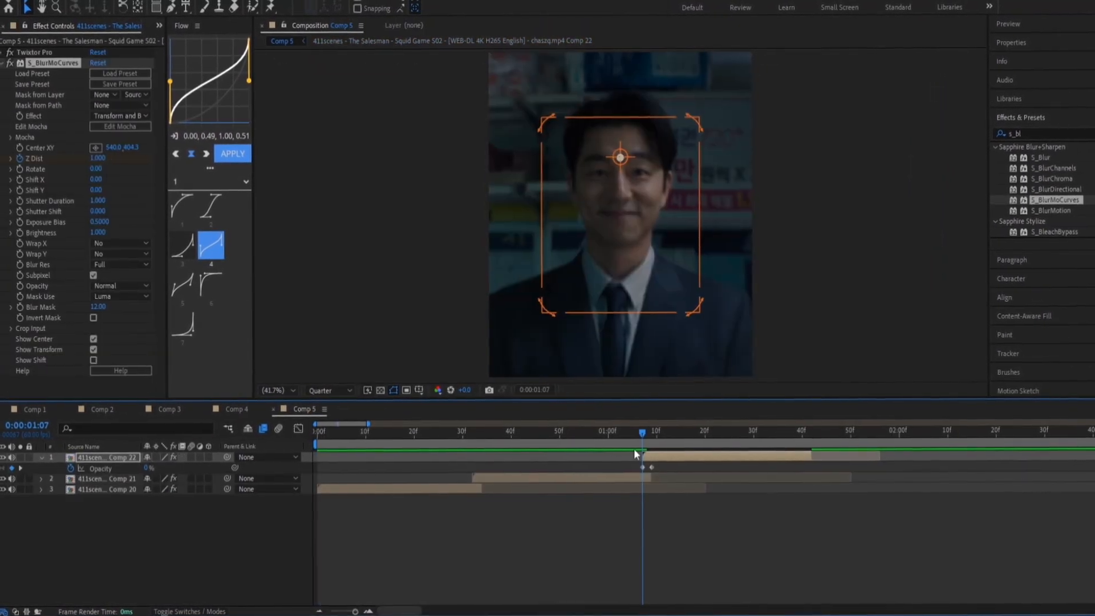
{"action": "left_click_drag", "start_coordinate": [643, 434], "coordinate": [461, 511]}
Add an S_BlurMoCurves Rotate keyframe of 0.00 to the third clip and align it with the last Z Dist keyframe.
{"action": "left_click_drag", "start_coordinate": [634, 440], "coordinate": [757, 436]}
{"action": "key", "text": "r"}
{"action": "left_click", "coordinate": [19, 166]}
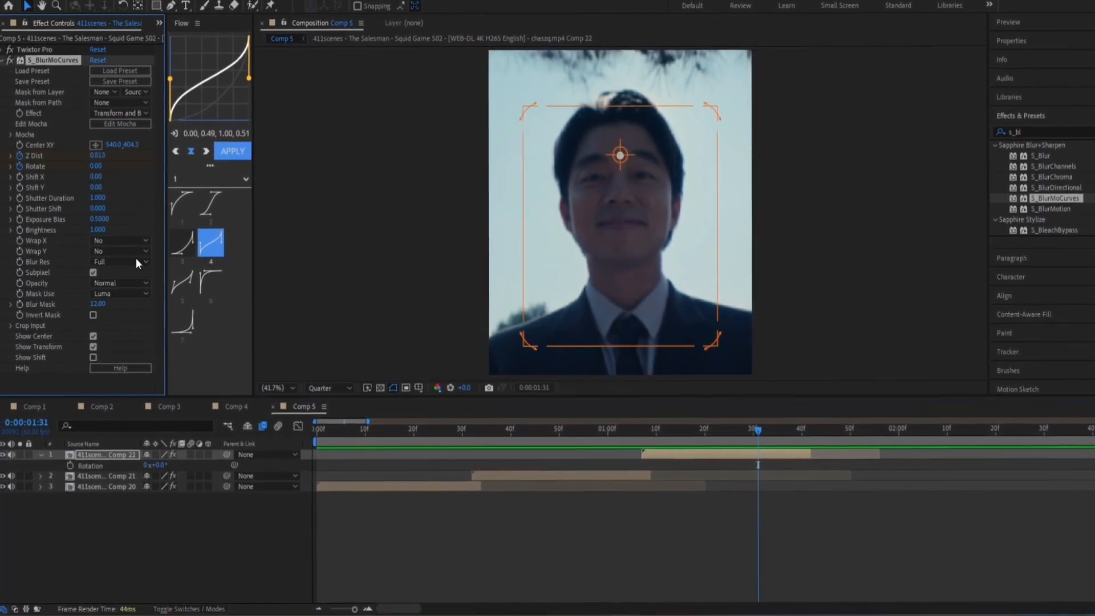
{"action": "key", "text": "u"}
{"action": "left_click_drag", "start_coordinate": [759, 509], "coordinate": [801, 509]}
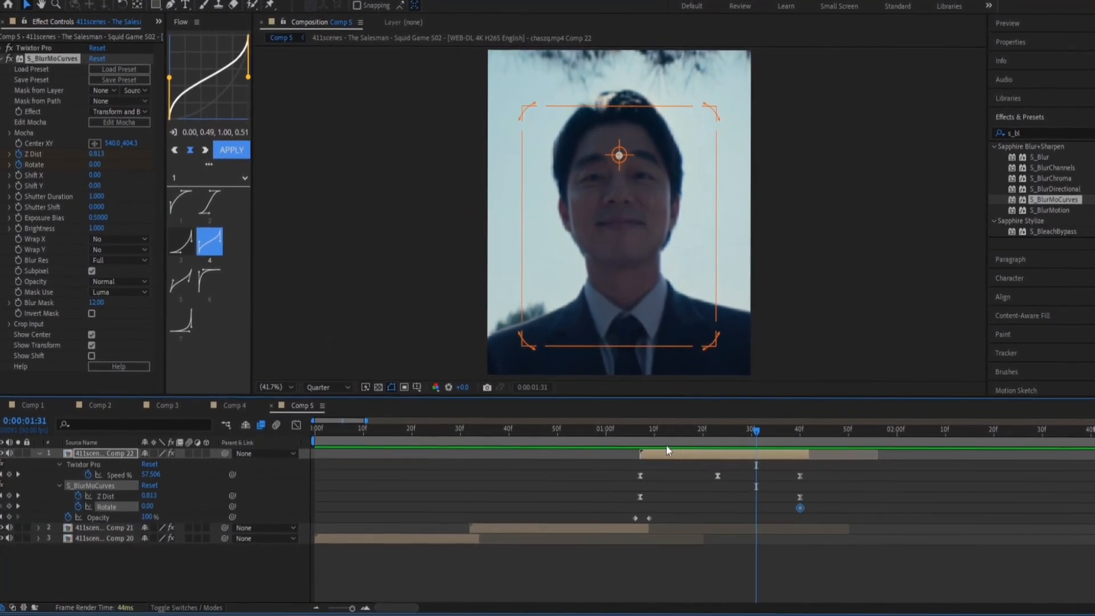
Keyframe the third clip's Rotate at 4.00 at 0:00:01:07 and set Wrap X and Wrap Y to Reflect.
{"action": "left_click_drag", "start_coordinate": [642, 443], "coordinate": [639, 442]}
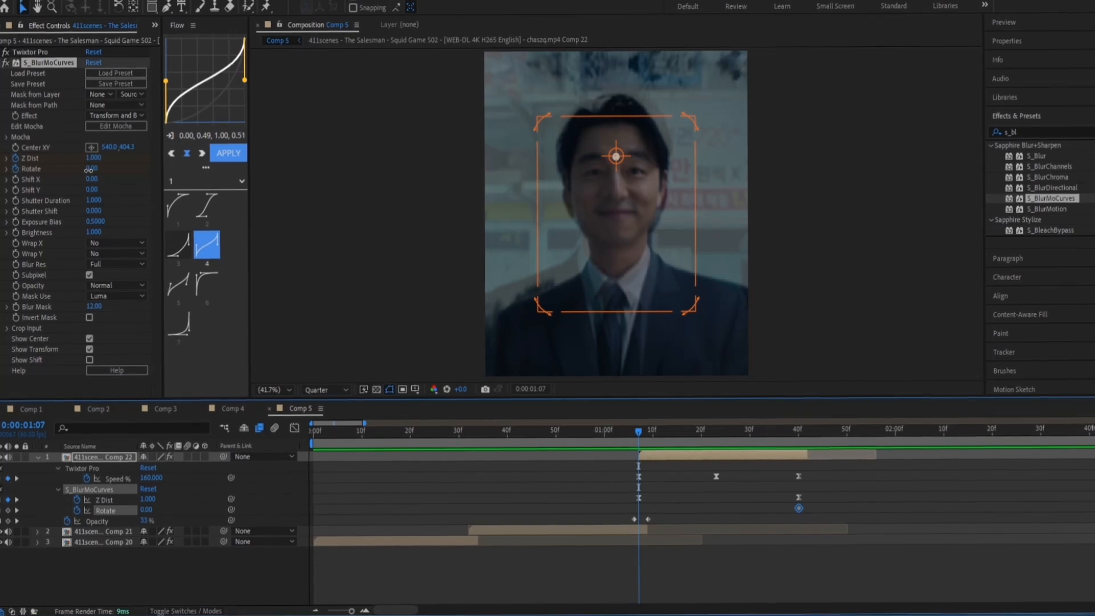
{"action": "left_click_drag", "start_coordinate": [93, 165], "coordinate": [94, 167]}
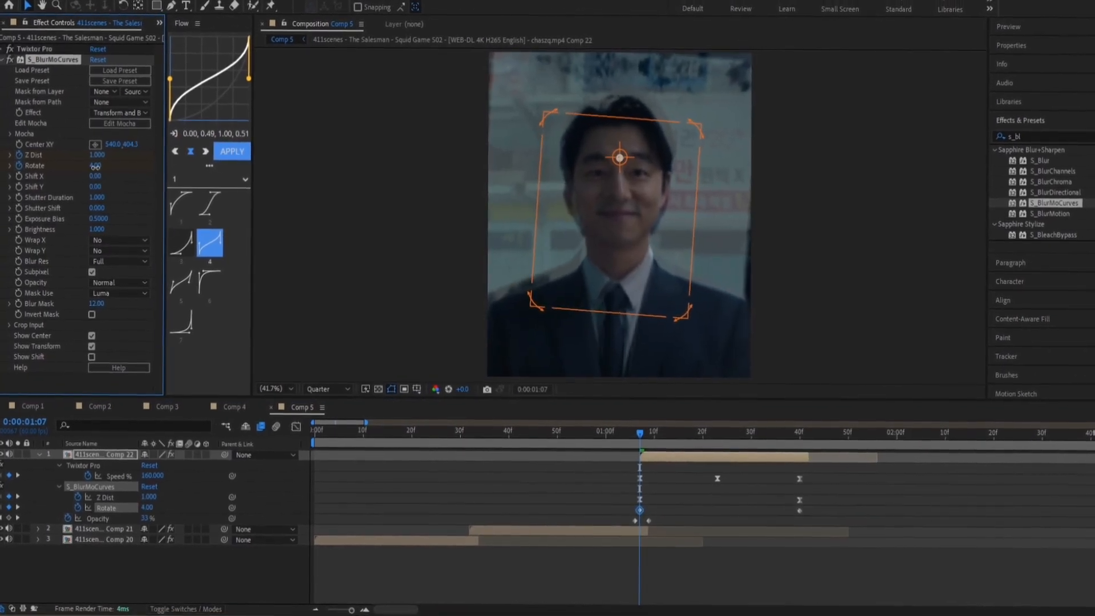
{"action": "left_click", "coordinate": [117, 251]}
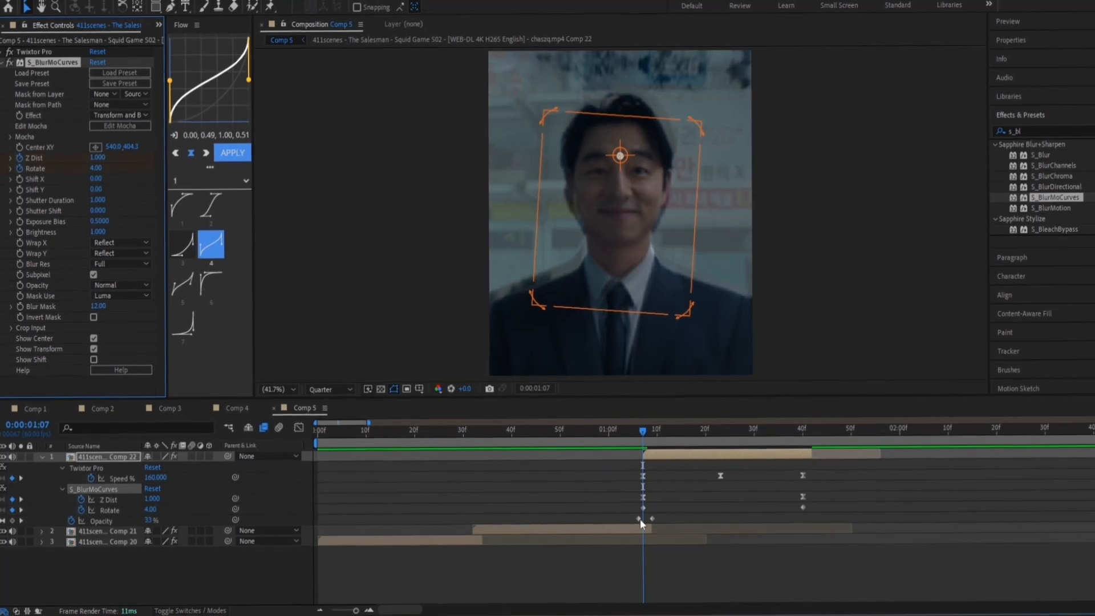
Easy-ease the third clip's Rotate and Opacity keyframes, applying the 0.00, 0.49, 1.00, 0.51 curve to Rotate, and preview the motion.
{"action": "left_click_drag", "start_coordinate": [813, 509], "coordinate": [813, 508]}
{"action": "key", "text": "F9"}
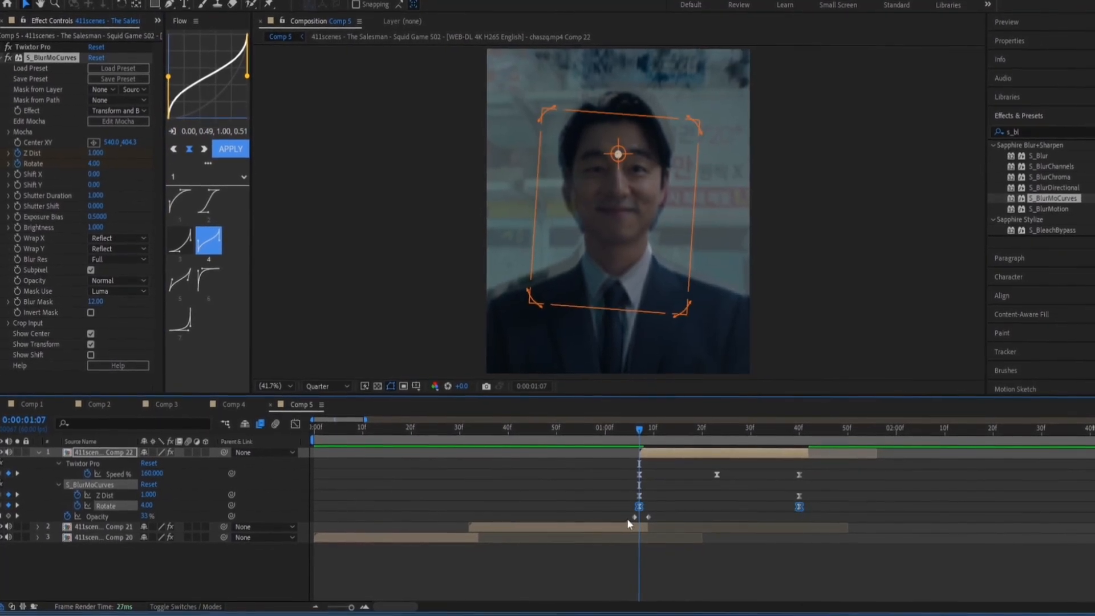
{"action": "left_click_drag", "start_coordinate": [628, 521], "coordinate": [659, 509]}
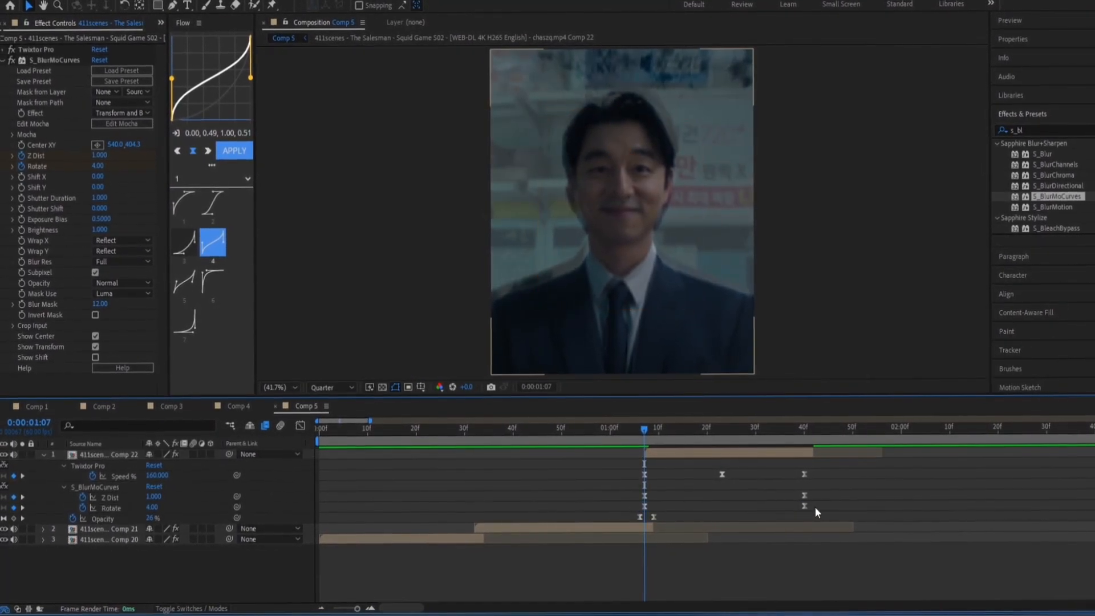
{"action": "left_click_drag", "start_coordinate": [816, 513], "coordinate": [617, 512]}
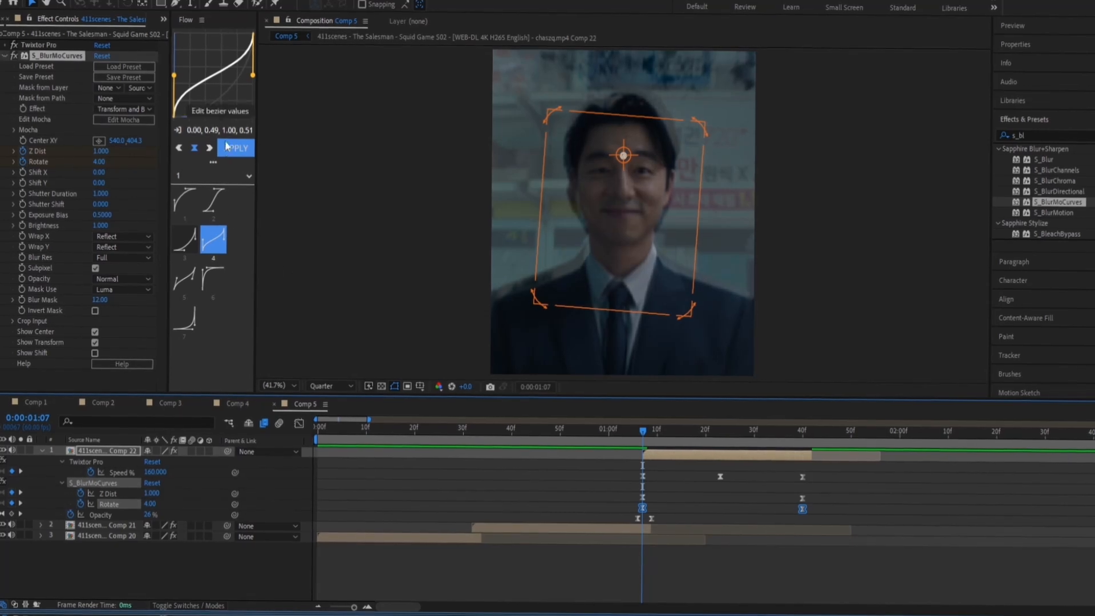
{"action": "key", "text": "space"}
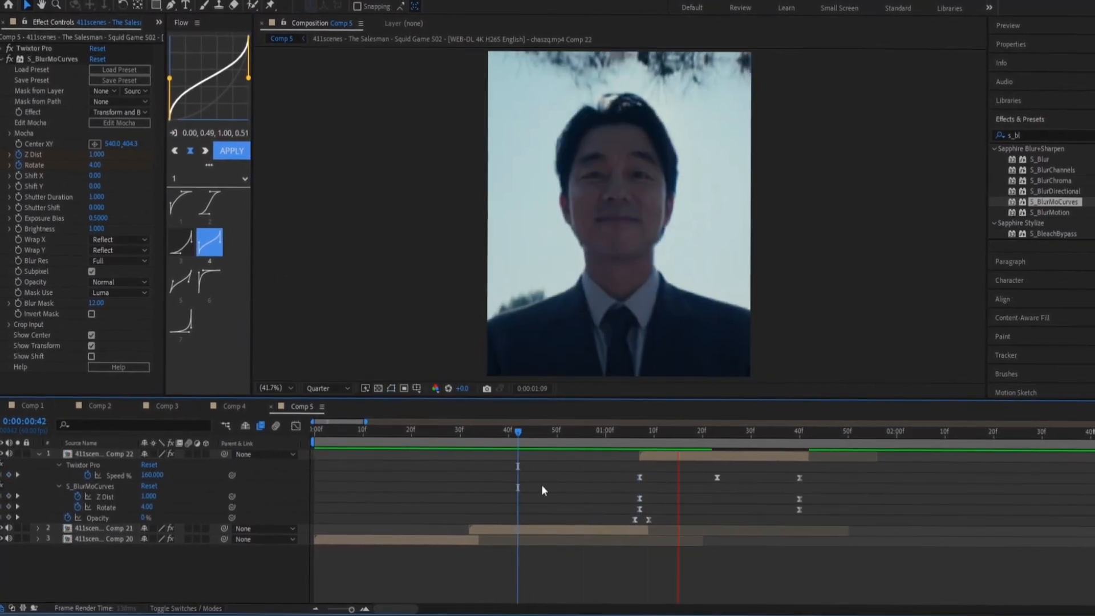
Reposition the third clip's S_BlurMoCurves center at 523.2, 437.9 and delete its last Rotate keyframe.
{"action": "left_click_drag", "start_coordinate": [705, 432], "coordinate": [711, 455]}
{"action": "left_click_drag", "start_coordinate": [797, 458], "coordinate": [791, 457]}
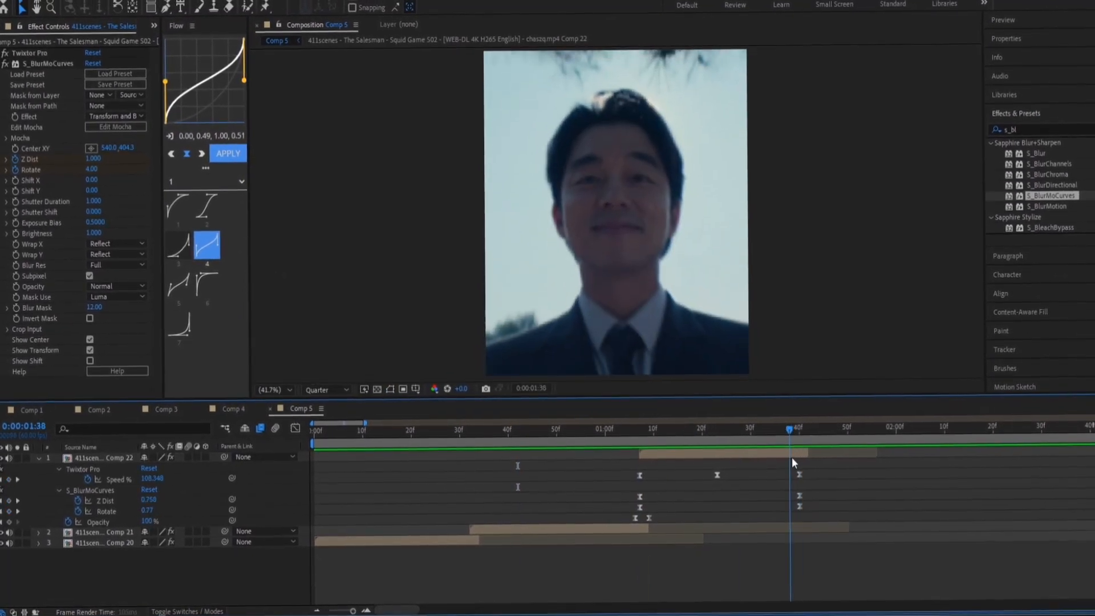
{"action": "left_click", "coordinate": [791, 457]}
{"action": "left_click", "coordinate": [50, 63]}
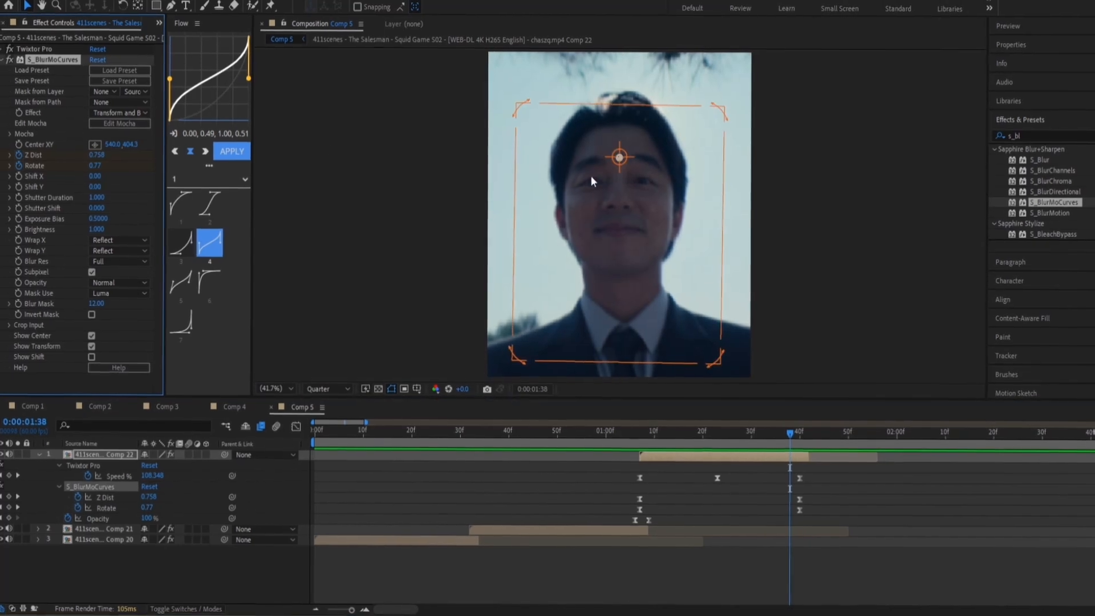
{"action": "left_click", "coordinate": [806, 507]}
{"action": "key", "text": "Delete"}
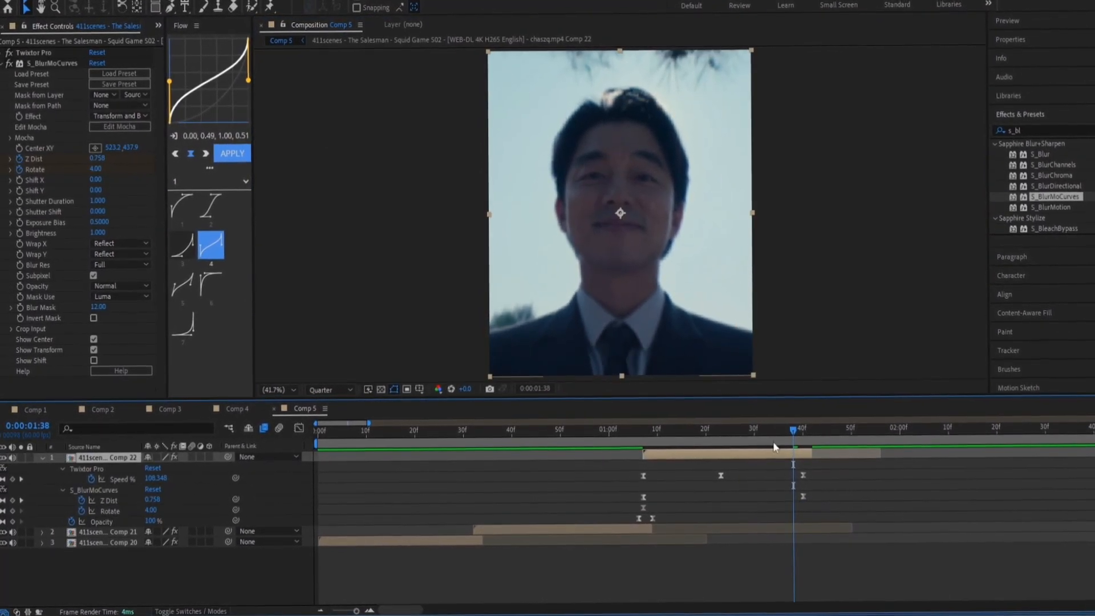
Preview the edit from the start, check the third clip's motion, and collapse its layer properties.
{"action": "key", "text": "space"}
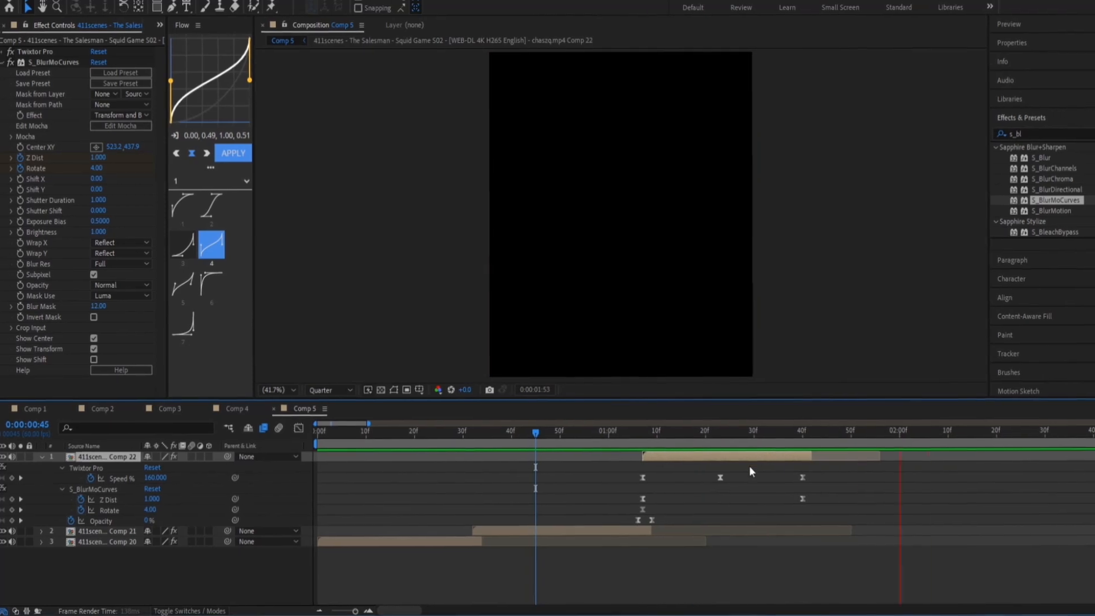
{"action": "left_click", "coordinate": [692, 432]}
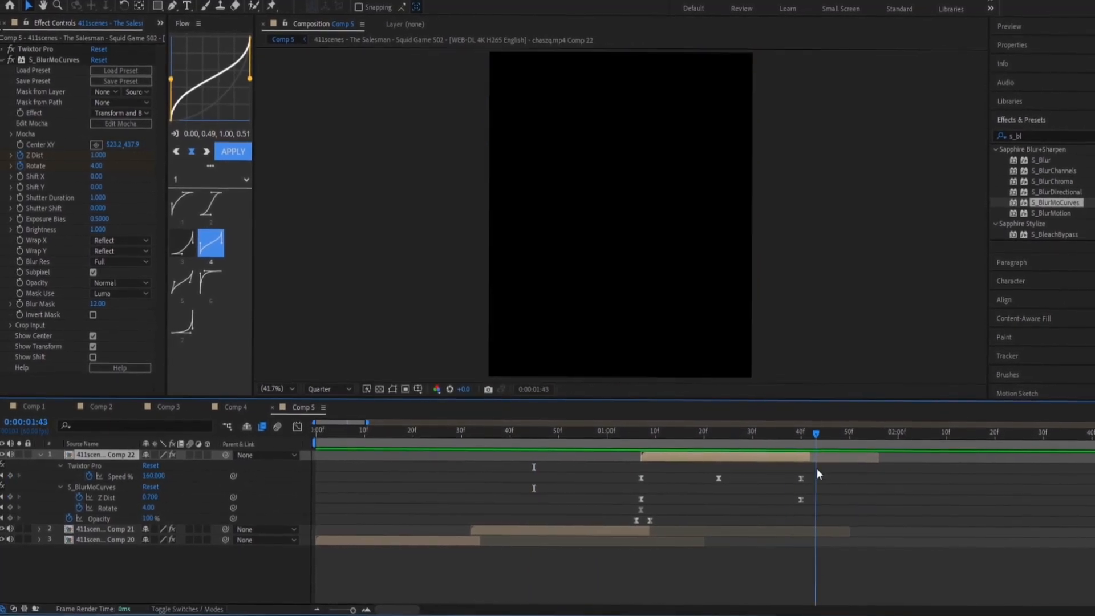
{"action": "left_click_drag", "start_coordinate": [344, 507], "coordinate": [313, 505]}
{"action": "key", "text": "space"}
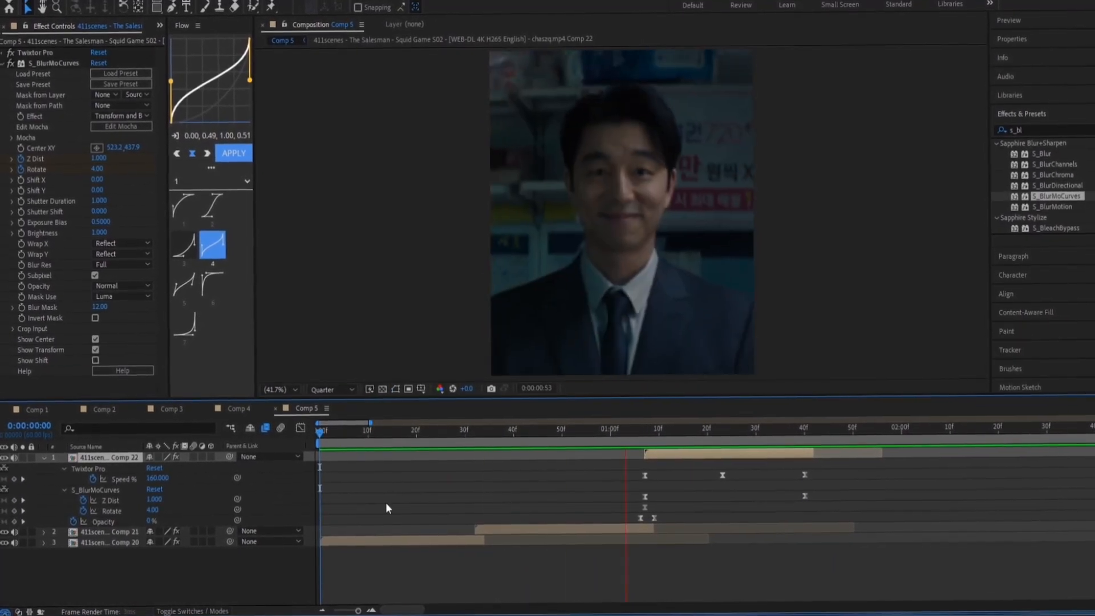
{"action": "left_click", "coordinate": [684, 432]}
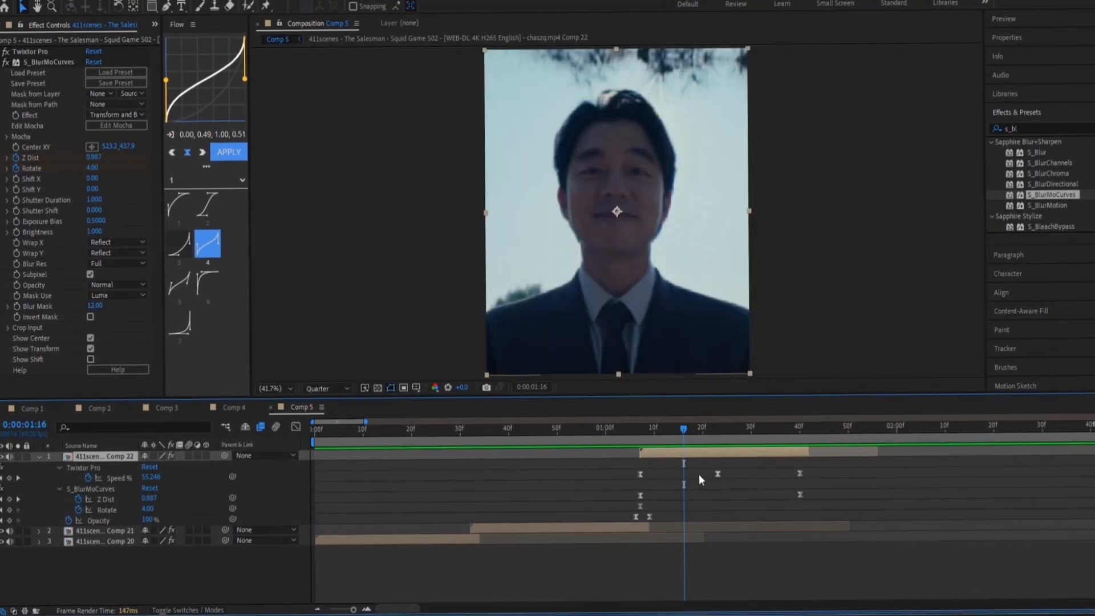
{"action": "left_click", "coordinate": [41, 454]}
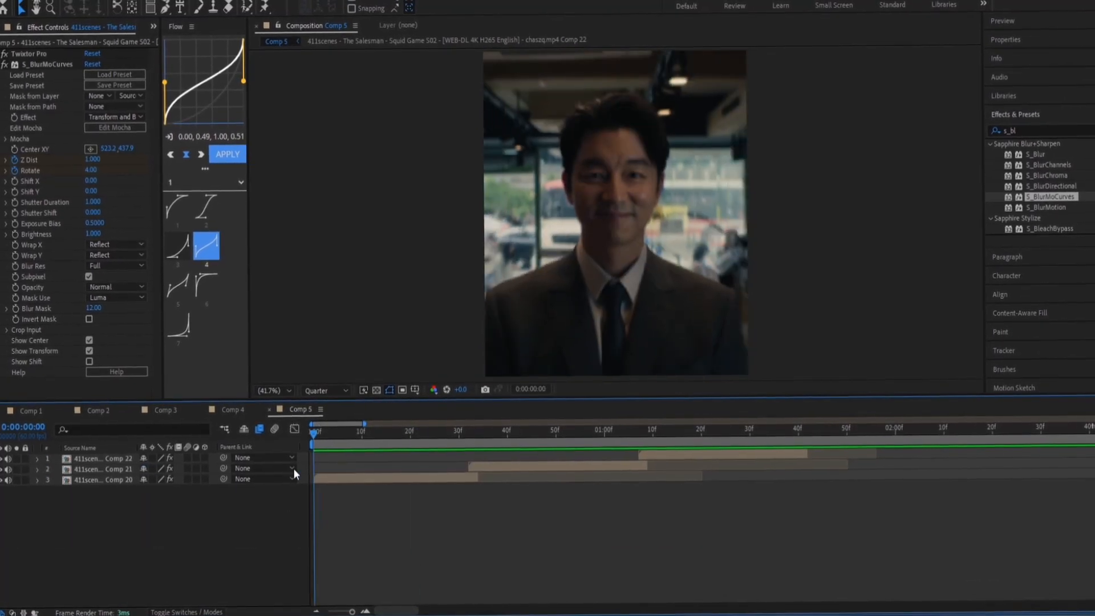
Add an adjustment layer above the three clips in Comp 5.
{"action": "right_click", "coordinate": [482, 531]}
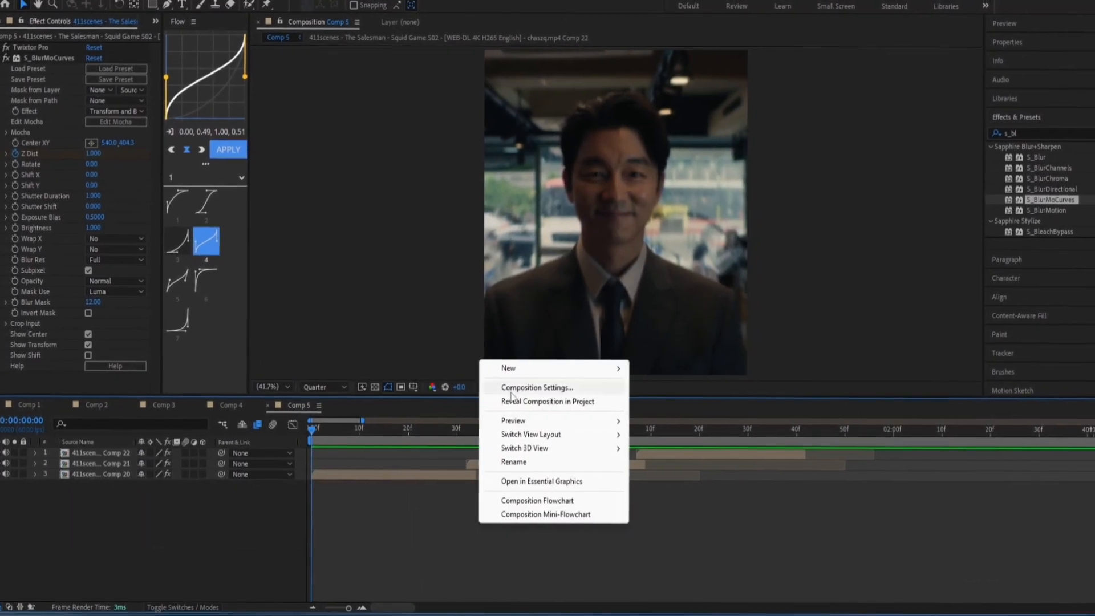
{"action": "mouse_move", "coordinate": [513, 369]}
{"action": "left_click", "coordinate": [677, 472]}
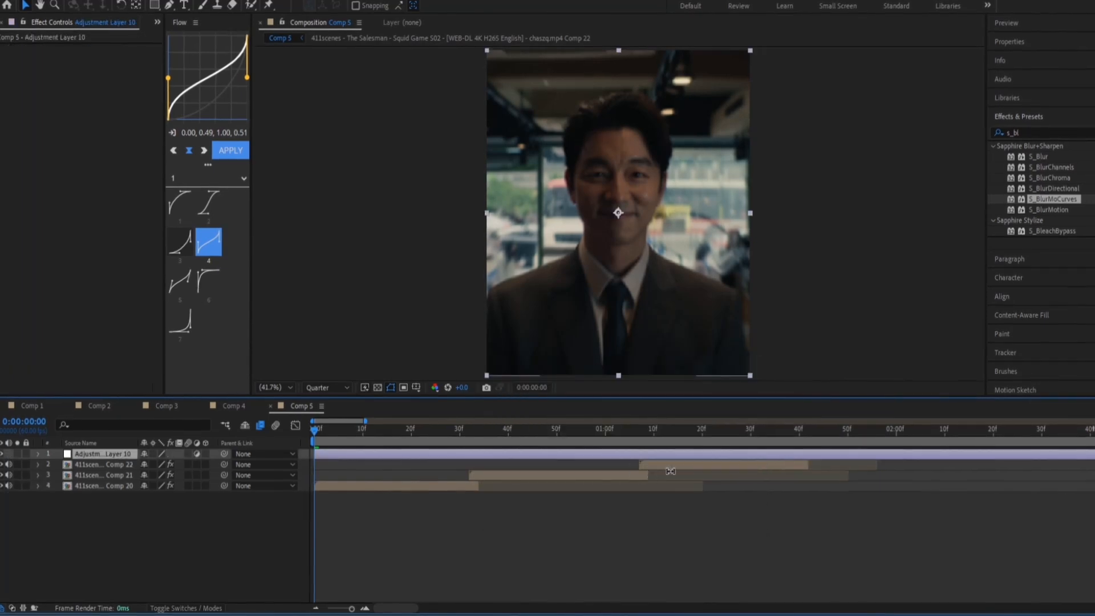
Split the adjustment layer at 0:00:01:07 and make its second part span from the second clip's start to 0:00:01:42.
{"action": "mouse_move", "coordinate": [642, 438]}
{"action": "left_mouse_down"}
{"action": "mouse_move", "coordinate": [628, 443]}
{"action": "mouse_move", "coordinate": [635, 447]}
{"action": "left_mouse_up"}
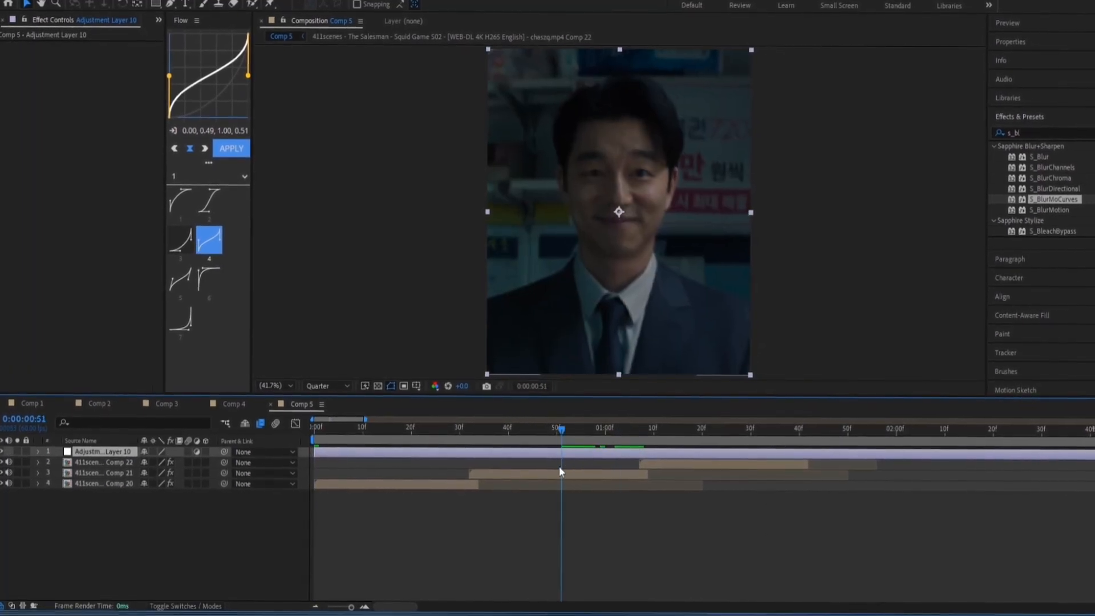
{"action": "left_click_drag", "start_coordinate": [559, 472], "coordinate": [498, 484]}
{"action": "key", "text": "ctrl+shift+d"}
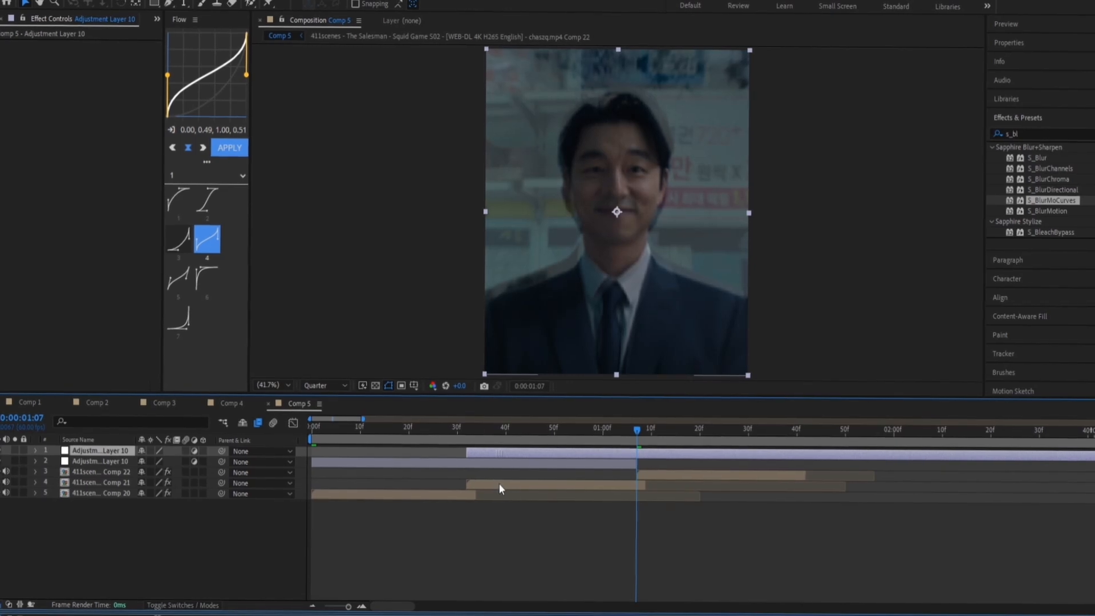
{"action": "left_click", "coordinate": [498, 484]}
{"action": "left_click", "coordinate": [812, 436]}
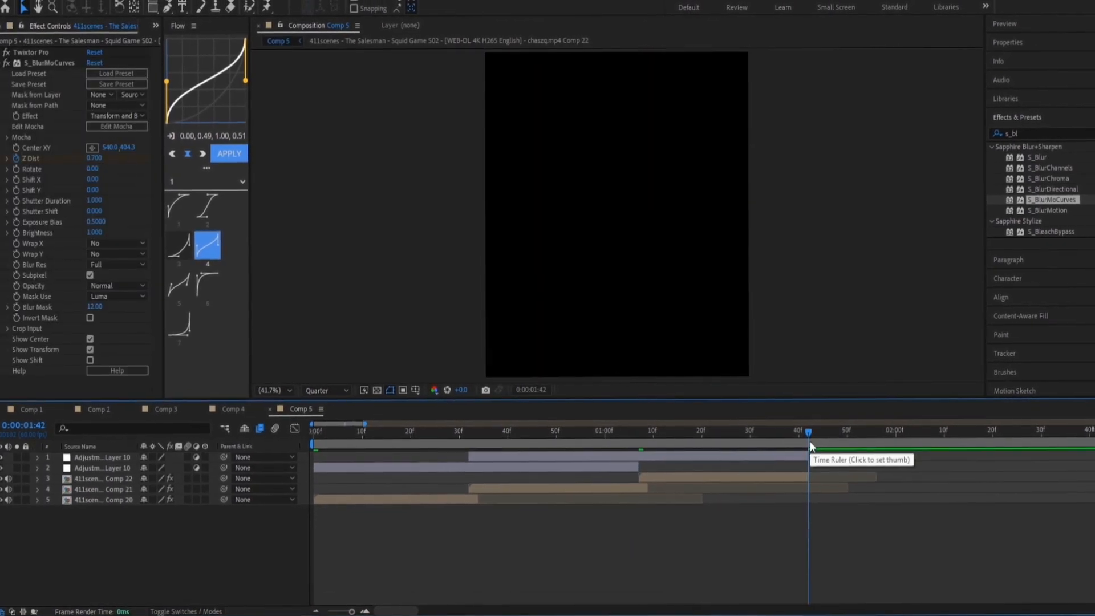
Search for the S_Shake effect and apply it to the first adjustment layer.
{"action": "left_click_drag", "start_coordinate": [390, 435], "coordinate": [409, 486]}
{"action": "left_click", "coordinate": [474, 466]}
{"action": "left_click_drag", "start_coordinate": [1031, 135], "coordinate": [1002, 138]}
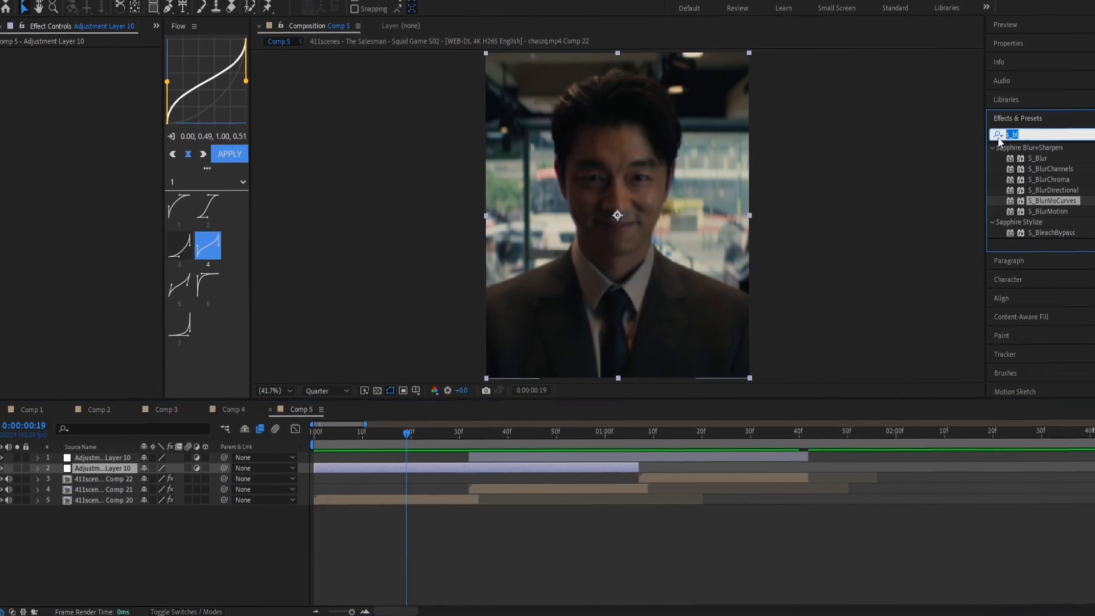
{"action": "type", "text": "s_shak"}
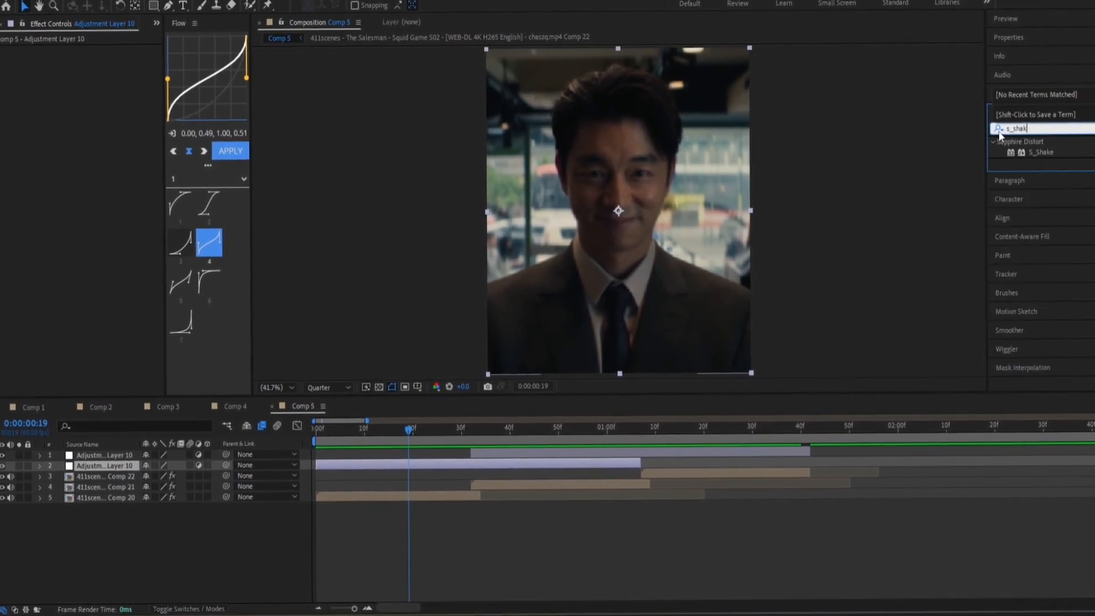
{"action": "left_click_drag", "start_coordinate": [1035, 152], "coordinate": [436, 465]}
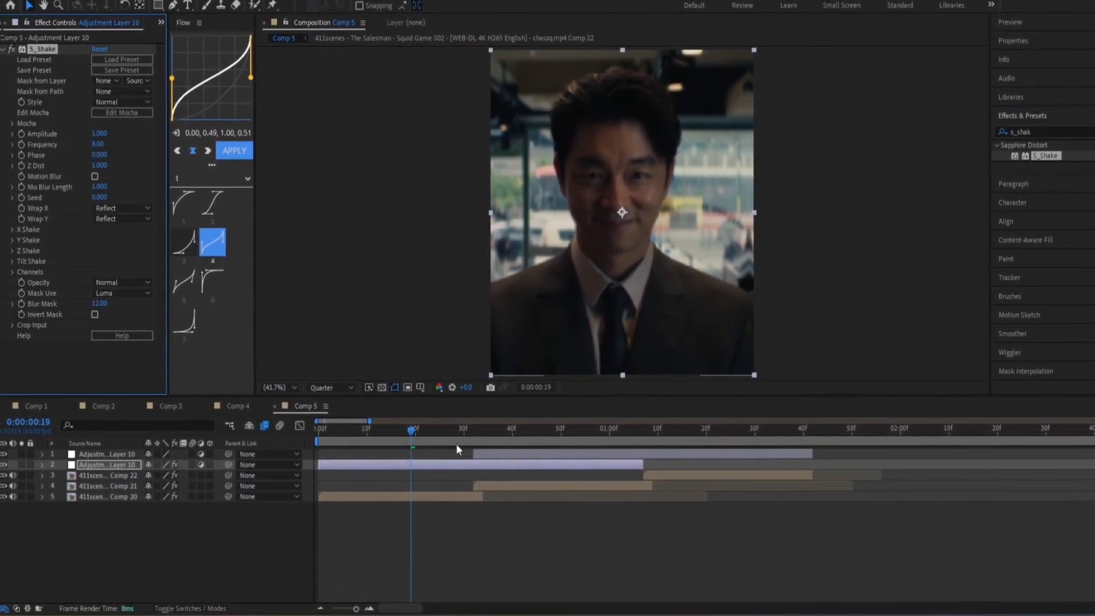
Trim both ends of the two adjustment layers inward by about a frame.
{"action": "left_click", "coordinate": [473, 432]}
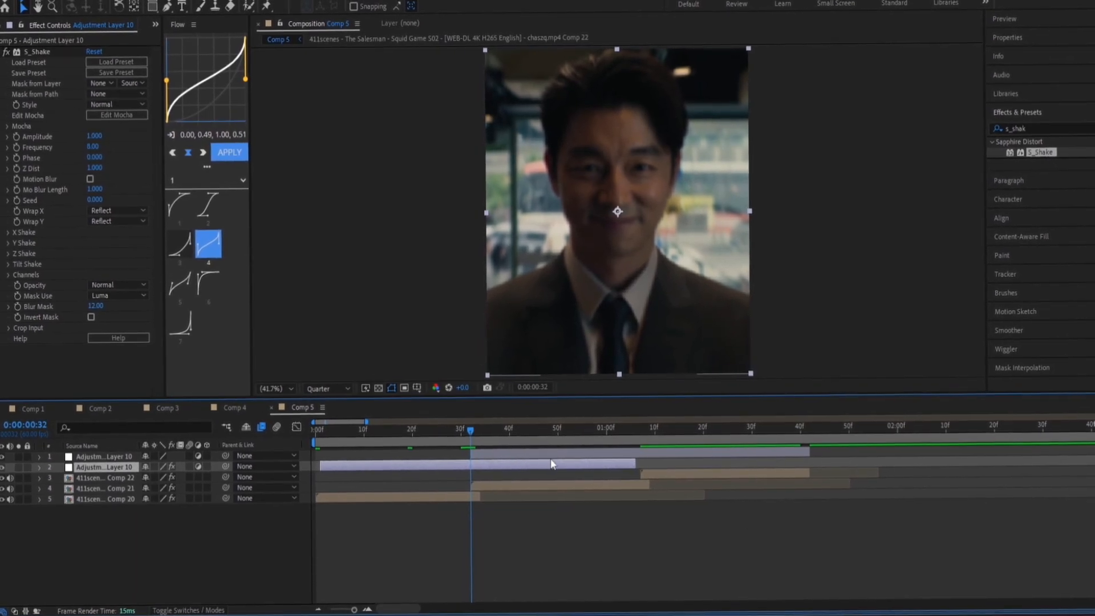
{"action": "left_click_drag", "start_coordinate": [472, 453], "coordinate": [478, 453]}
{"action": "left_click_drag", "start_coordinate": [810, 451], "coordinate": [806, 453]}
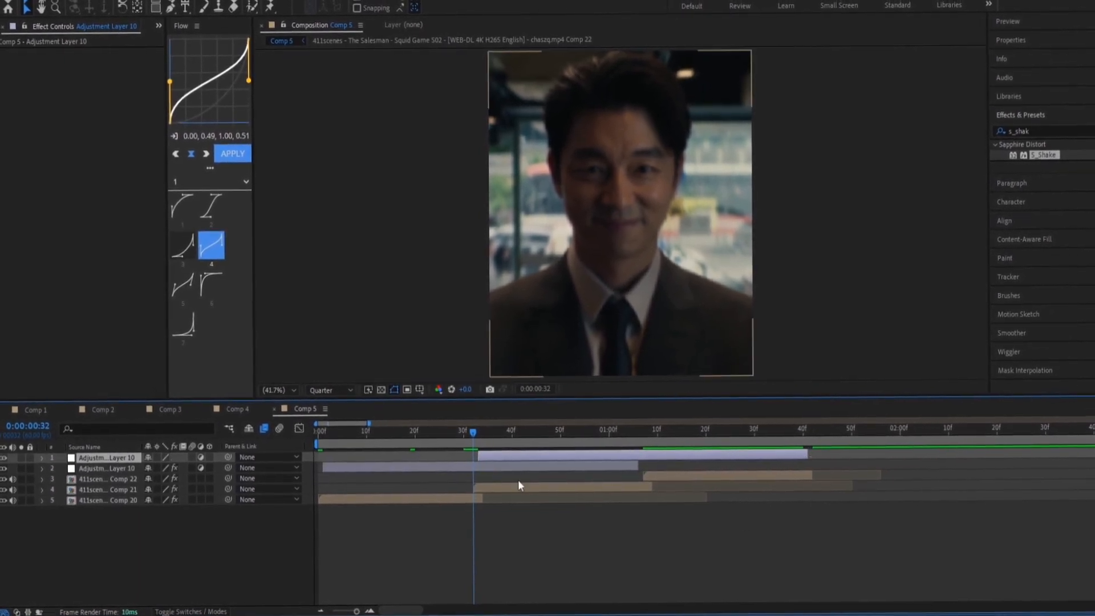
On the first adjustment layer, set S_Shake Amplitude to 0.3 and Frequency to 18, and enable Motion Blur.
{"action": "left_click", "coordinate": [504, 467]}
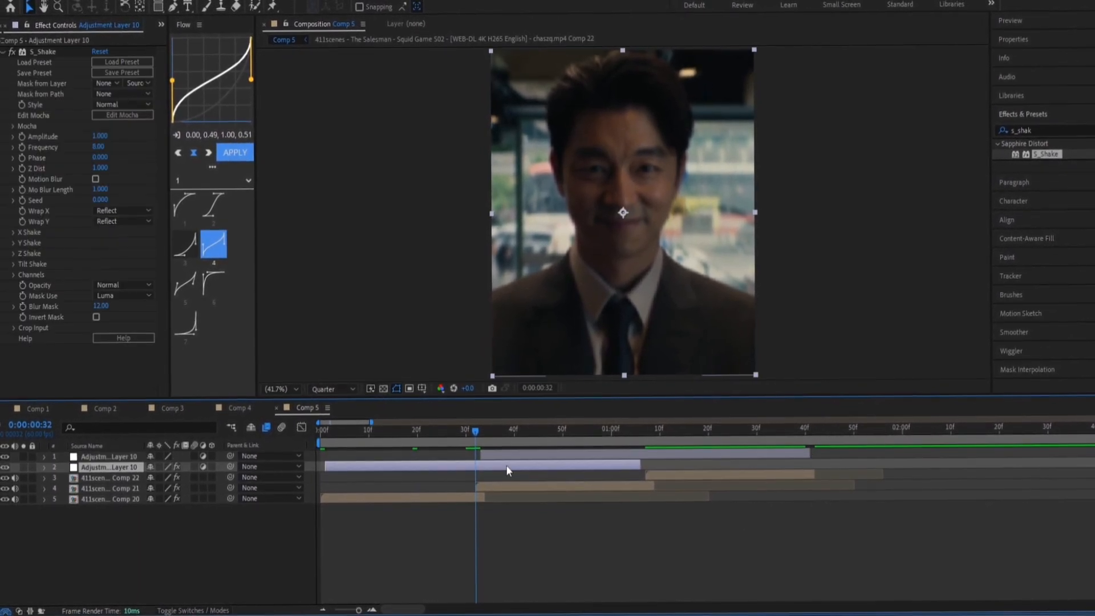
{"action": "left_click", "coordinate": [98, 136]}
{"action": "left_click_drag", "start_coordinate": [470, 434], "coordinate": [476, 434]}
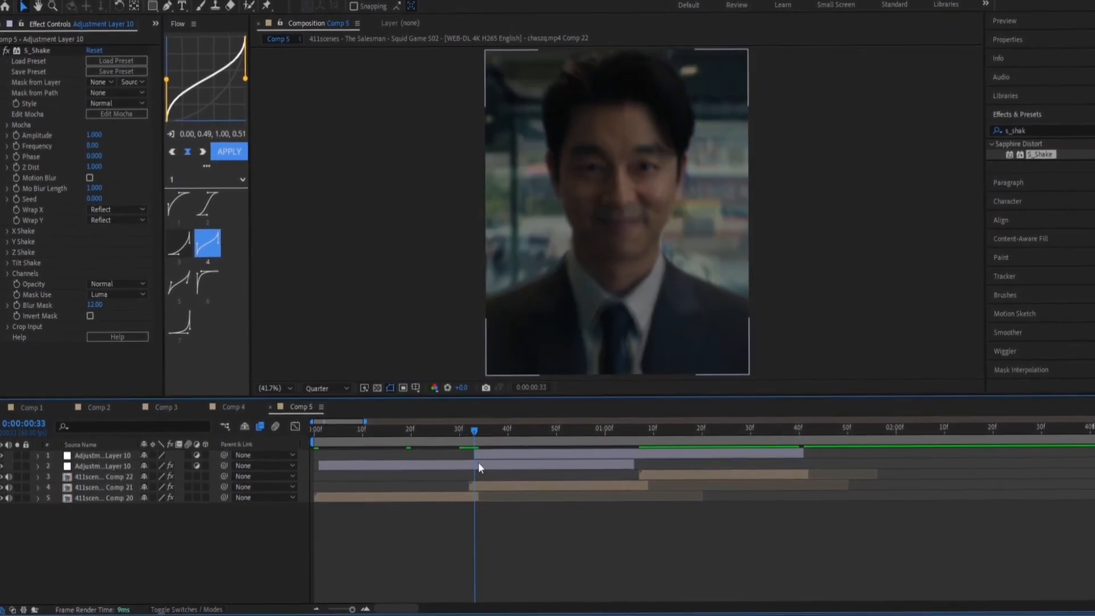
{"action": "left_click", "coordinate": [98, 135]}
{"action": "type", "text": "0"}
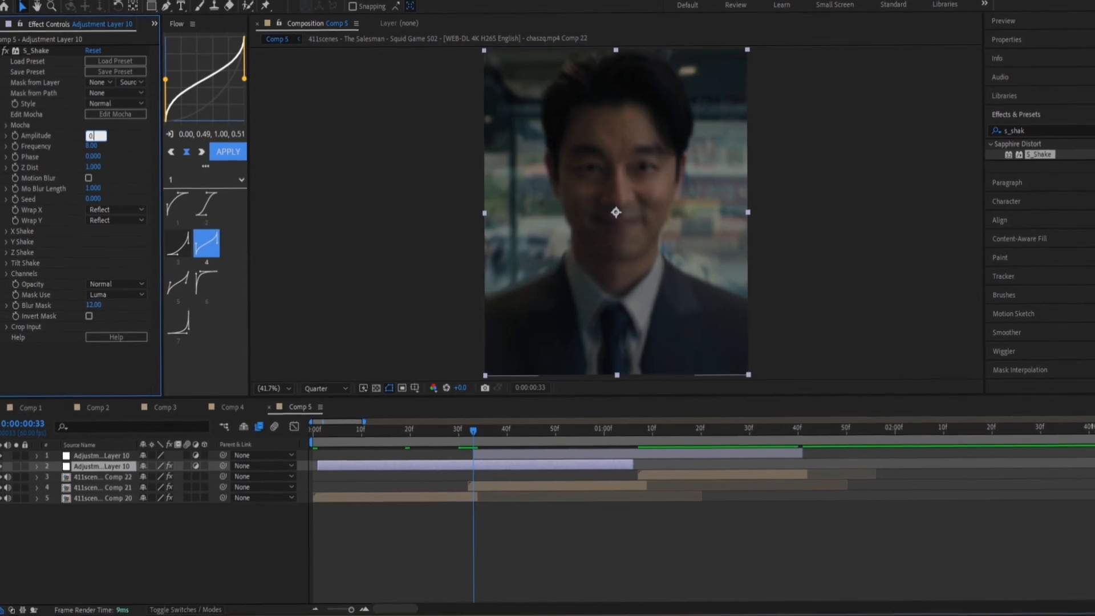
{"action": "type", "text": ".3"}
{"action": "key", "text": "Tab"}
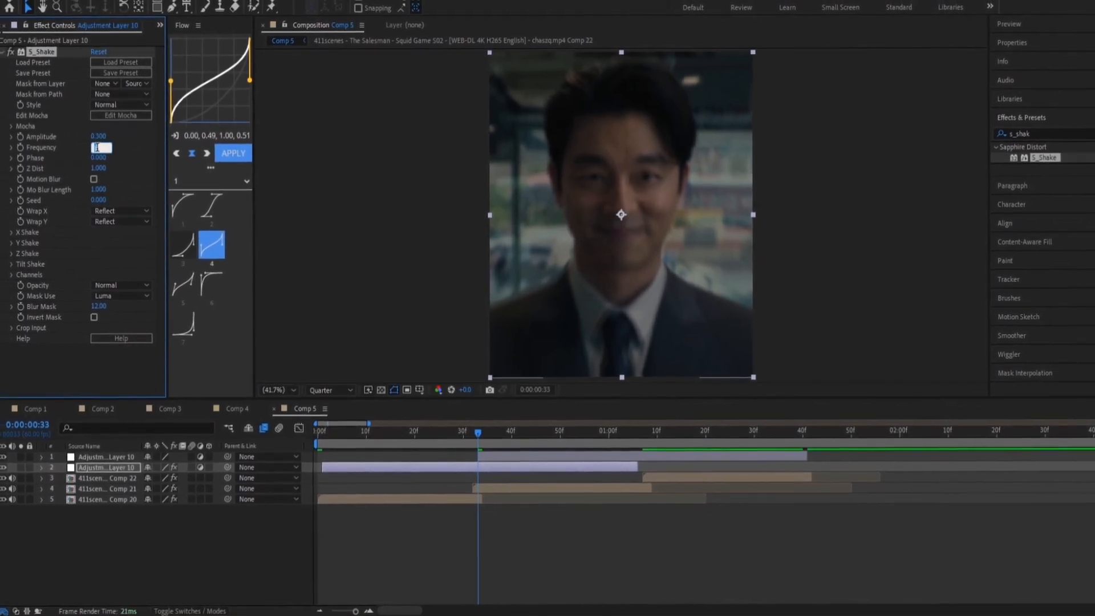
{"action": "type", "text": "18"}
{"action": "key", "text": "Return"}
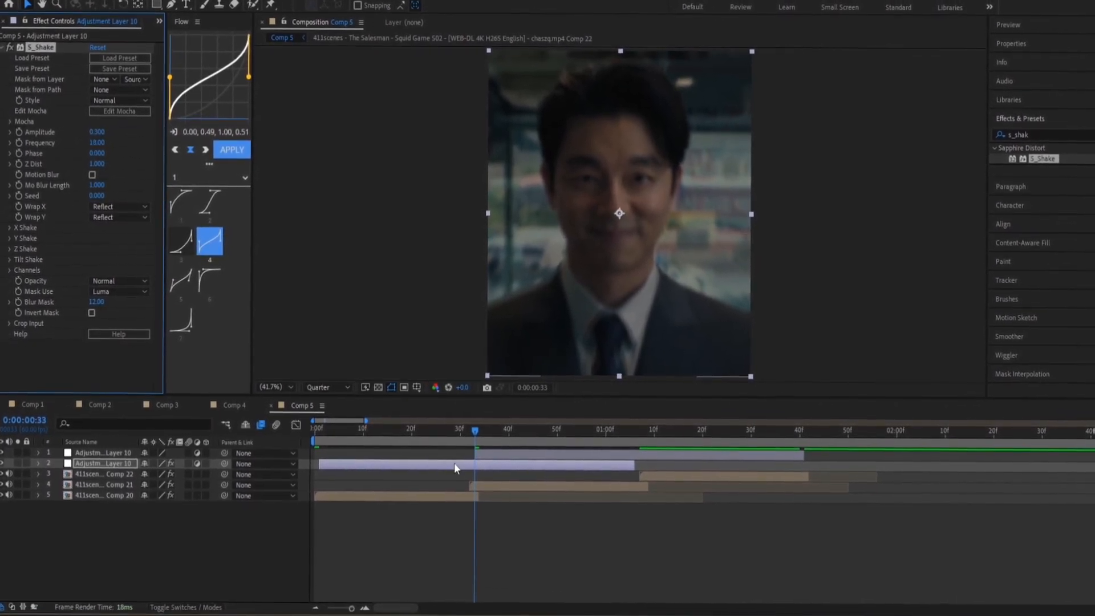
{"action": "left_click", "coordinate": [94, 175]}
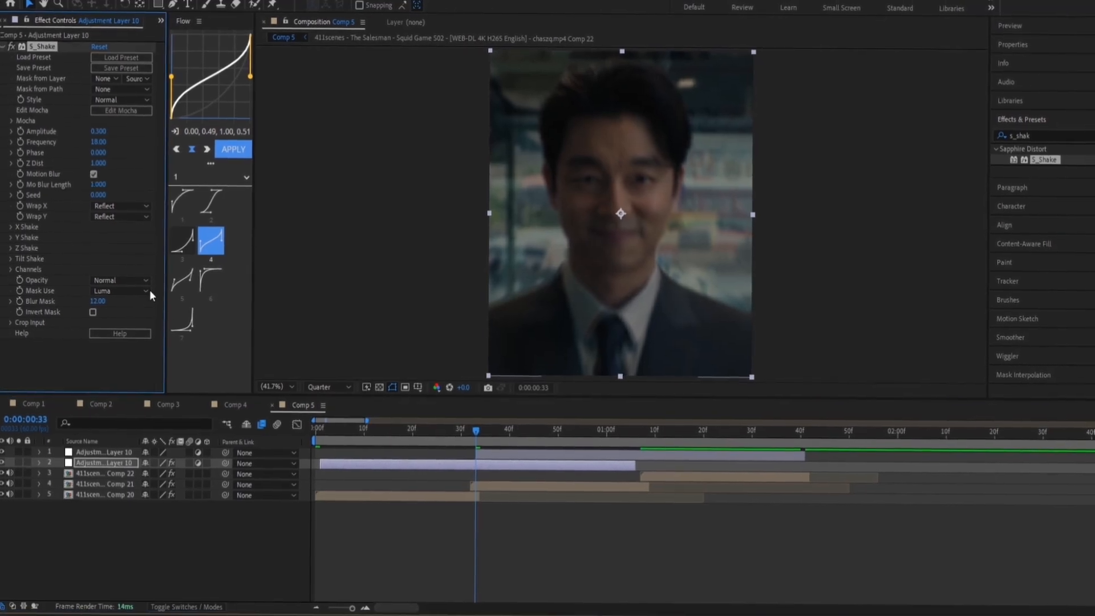
Keyframe S_Shake Amplitude at 0.3 at 0:00:00:33 and 0 at 0:00:00:06, trimming the layer's start to the earlier keyframe.
{"action": "left_click", "coordinate": [17, 133]}
{"action": "key", "text": "u"}
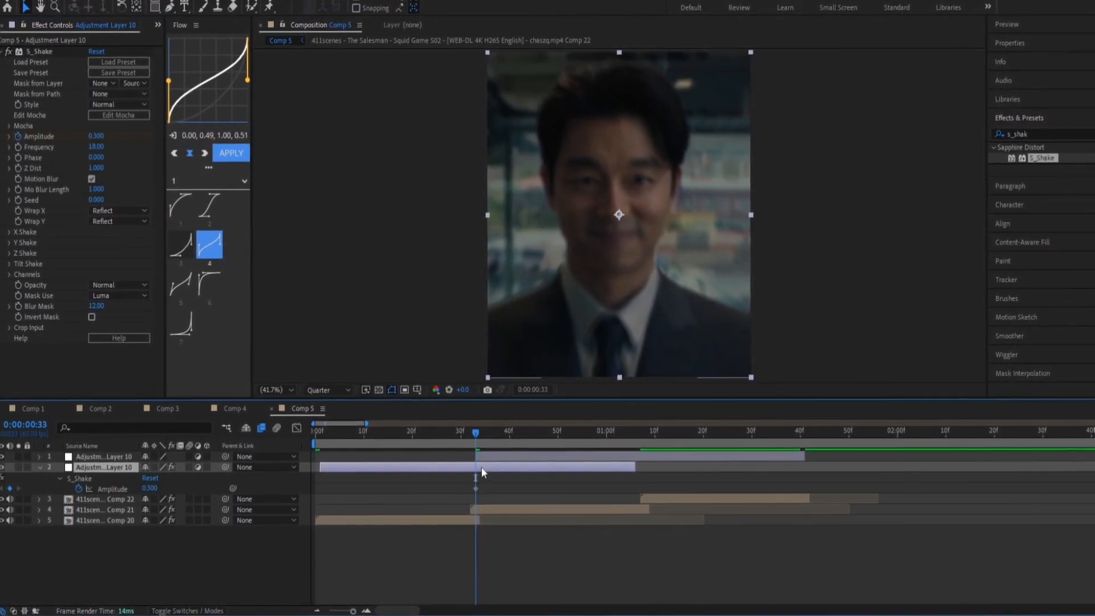
{"action": "left_click_drag", "start_coordinate": [431, 437], "coordinate": [342, 470]}
{"action": "left_click", "coordinate": [149, 489]}
{"action": "type", "text": "0"}
{"action": "key", "text": "Return"}
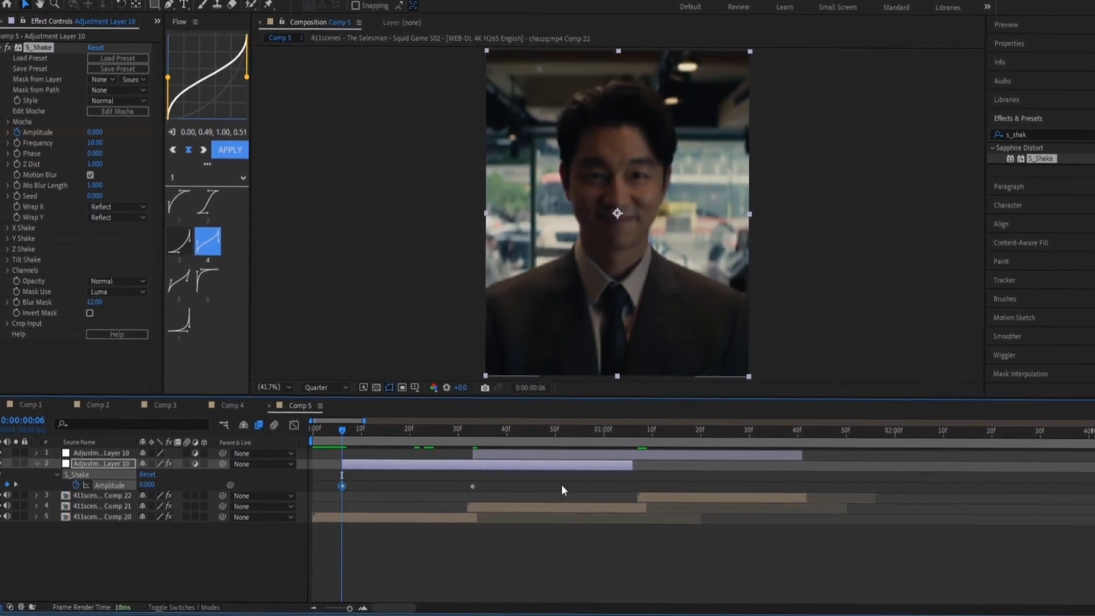
Trim the first adjustment layer's end to 0:00:01:02 and keyframe S_Shake Amplitude at 0 there.
{"action": "left_click_drag", "start_coordinate": [603, 438], "coordinate": [611, 438]}
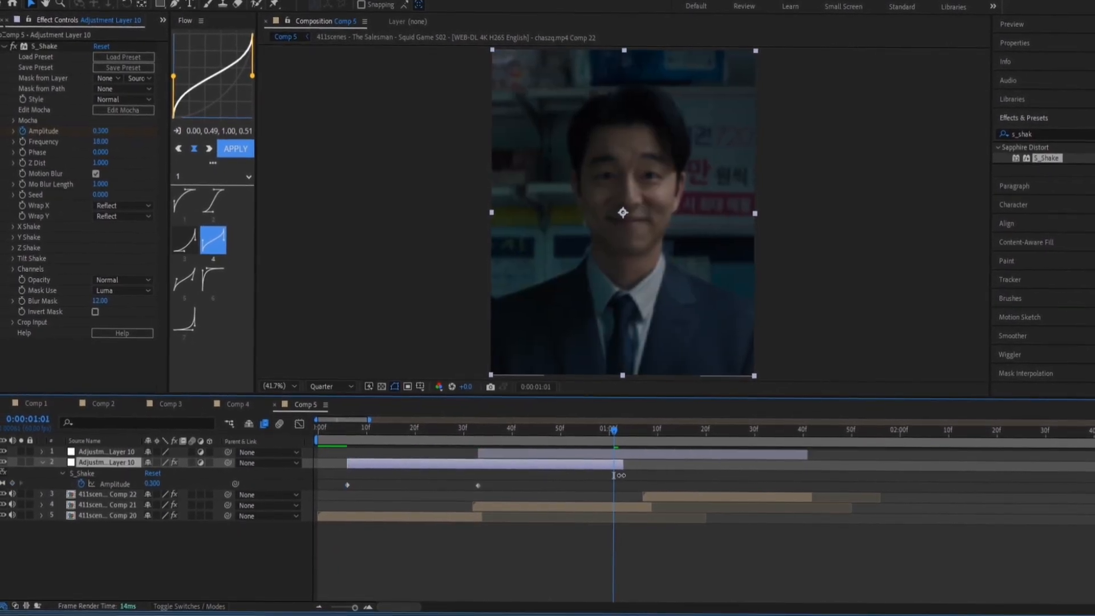
{"action": "left_click_drag", "start_coordinate": [621, 475], "coordinate": [614, 475]}
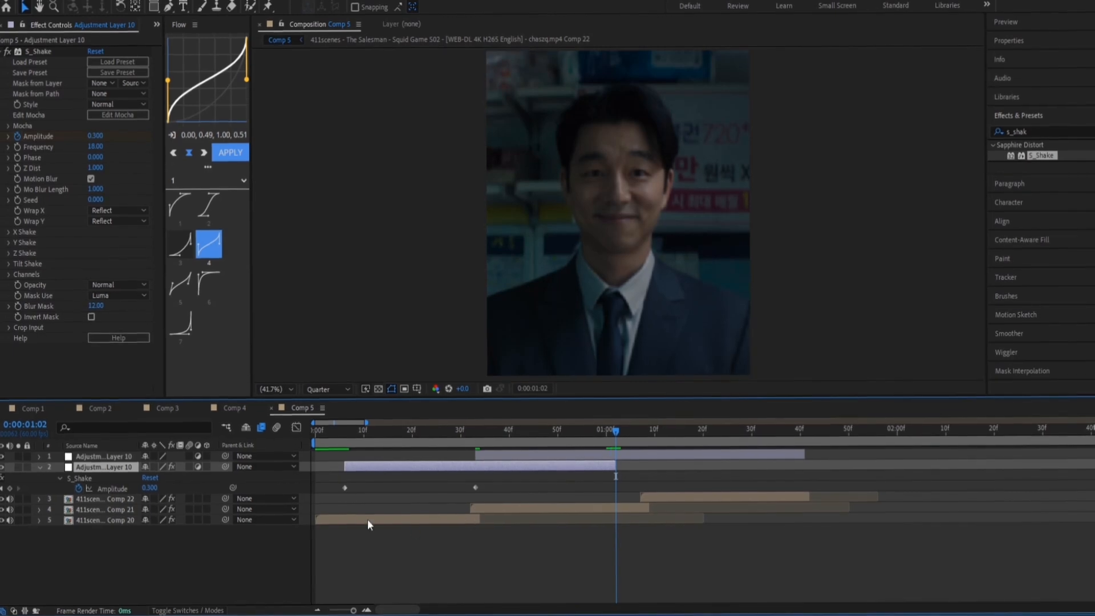
{"action": "left_click", "coordinate": [150, 487]}
{"action": "type", "text": "0"}
{"action": "key", "text": "Return"}
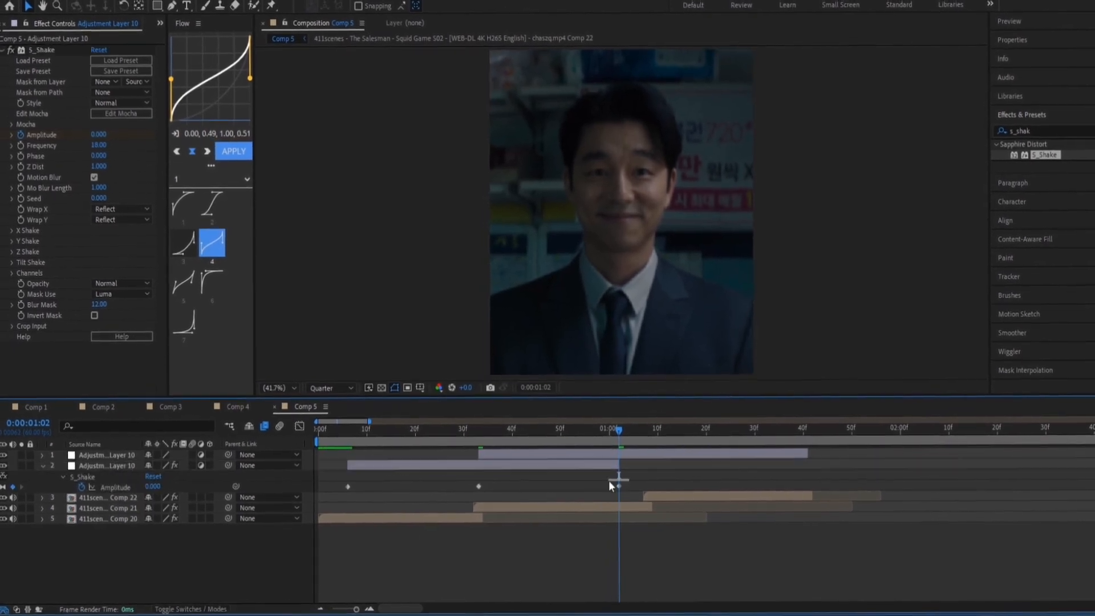
Easy-ease the Amplitude keyframes and apply the 0.48, 0.01, 1.00, 0.51 curve to the first two.
{"action": "left_click_drag", "start_coordinate": [609, 481], "coordinate": [329, 504]}
{"action": "key", "text": "F9"}
{"action": "left_click", "coordinate": [420, 430]}
{"action": "left_click_drag", "start_coordinate": [494, 484], "coordinate": [328, 501]}
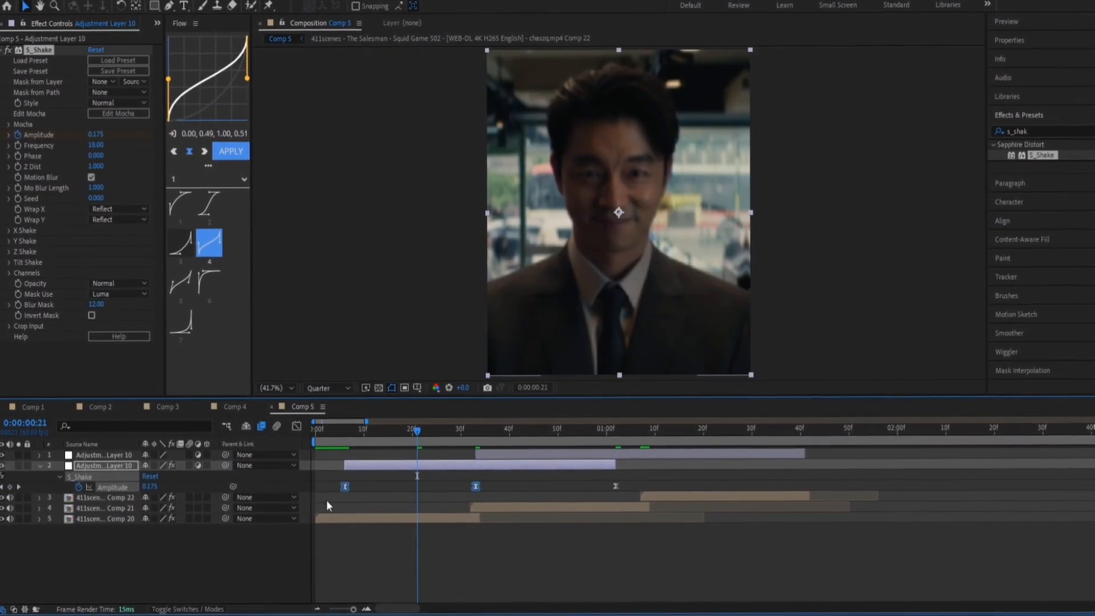
{"action": "left_click", "coordinate": [182, 242]}
{"action": "left_click", "coordinate": [231, 151]}
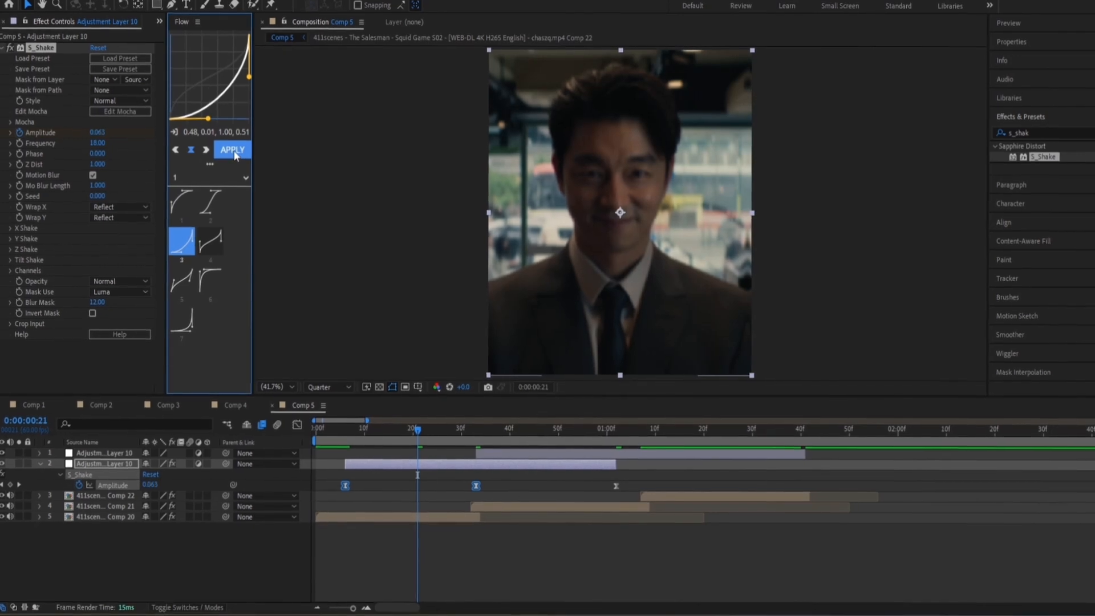
Apply the 0.00, 0.49, 0.51, 1.00 curve to the last two S_Shake Amplitude keyframes.
{"action": "left_click", "coordinate": [519, 430]}
{"action": "left_click_drag", "start_coordinate": [458, 479], "coordinate": [626, 500]}
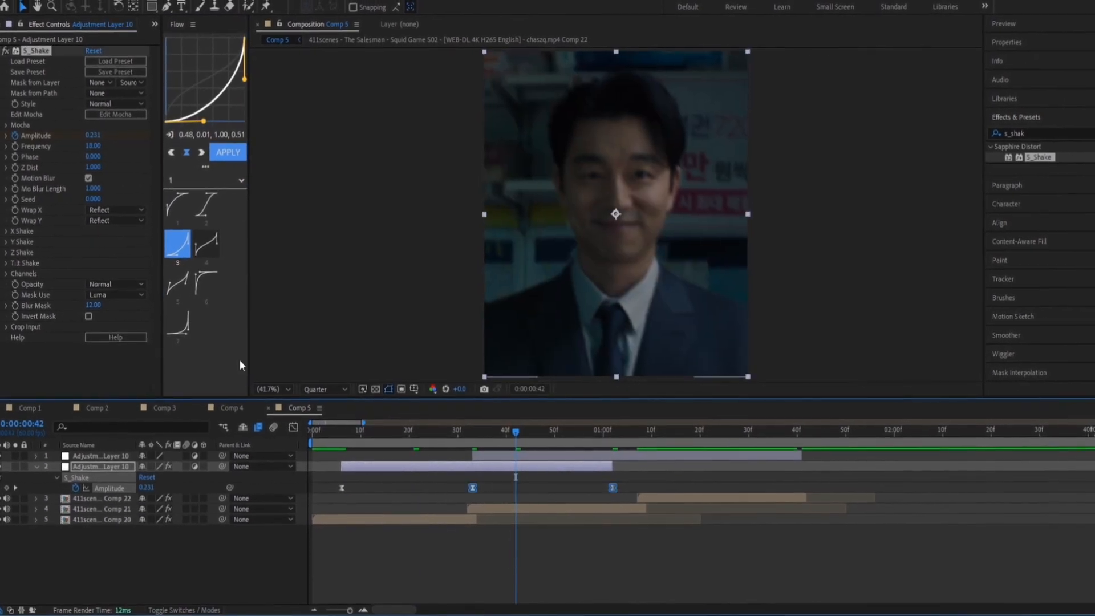
{"action": "left_click", "coordinate": [178, 204]}
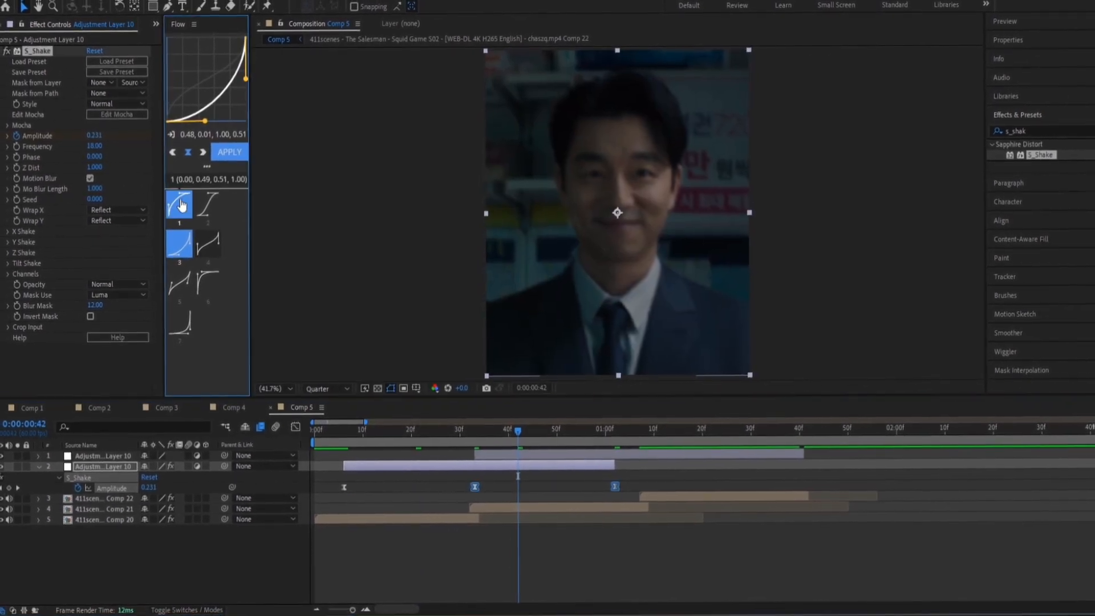
Delete the upper adjustment layer over the second transition and preview the composition from the start.
{"action": "left_click", "coordinate": [613, 456]}
{"action": "key", "text": "Delete"}
{"action": "left_click_drag", "start_coordinate": [520, 432], "coordinate": [287, 518]}
{"action": "key", "text": "space"}
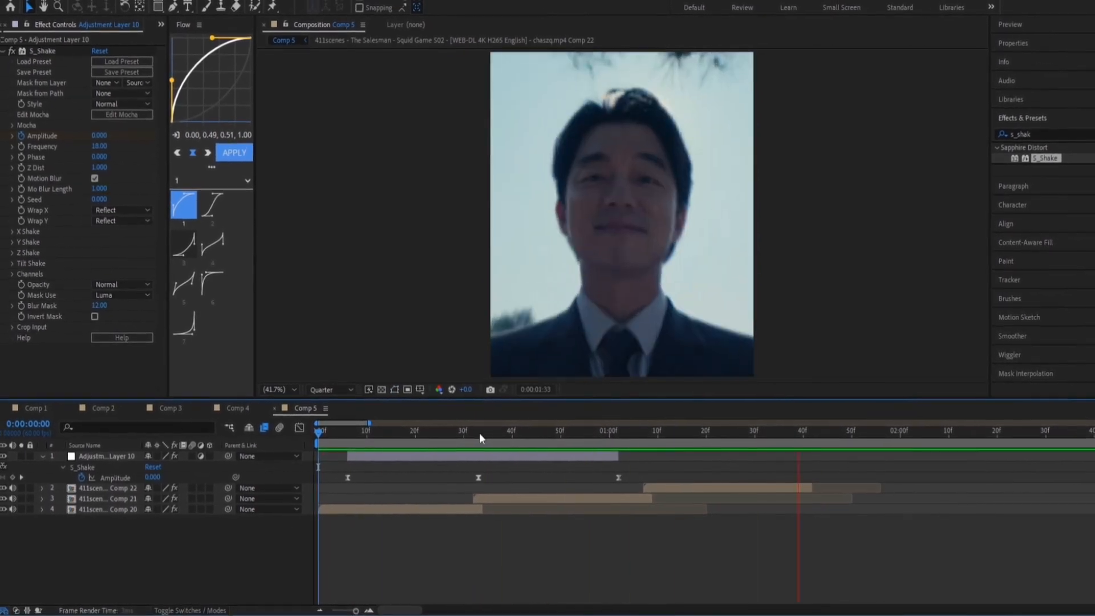
Duplicate the keyframed shake adjustment layer and shift the copy so its middle Amplitude keyframe sits at 0:00:01:08 on the second transition.
{"action": "left_click", "coordinate": [519, 455]}
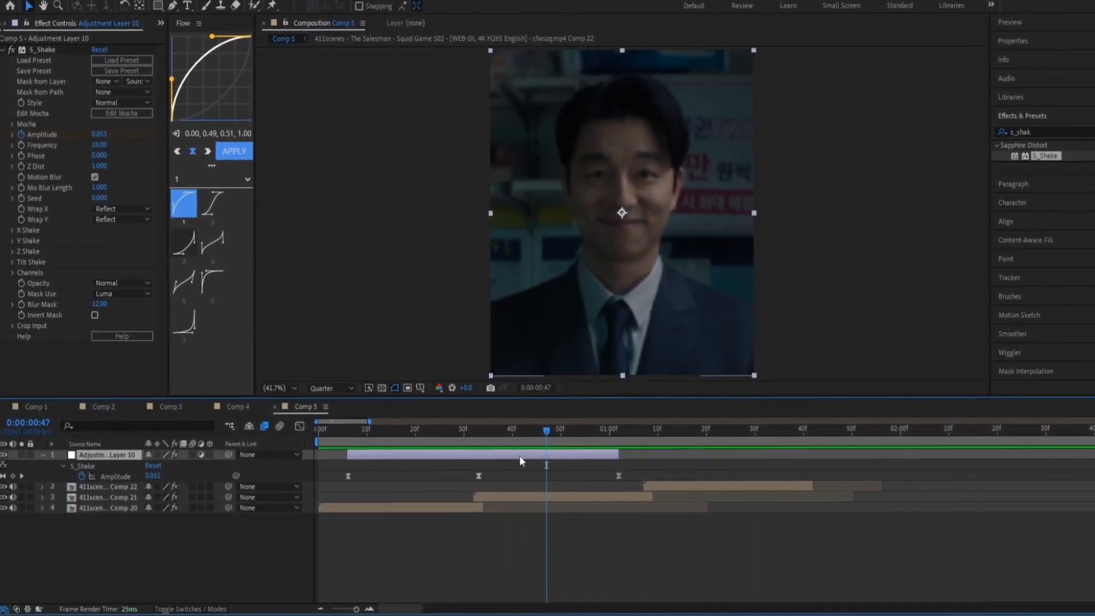
{"action": "key", "text": "ctrl+d"}
{"action": "left_click_drag", "start_coordinate": [515, 453], "coordinate": [691, 482]}
{"action": "key", "text": "u"}
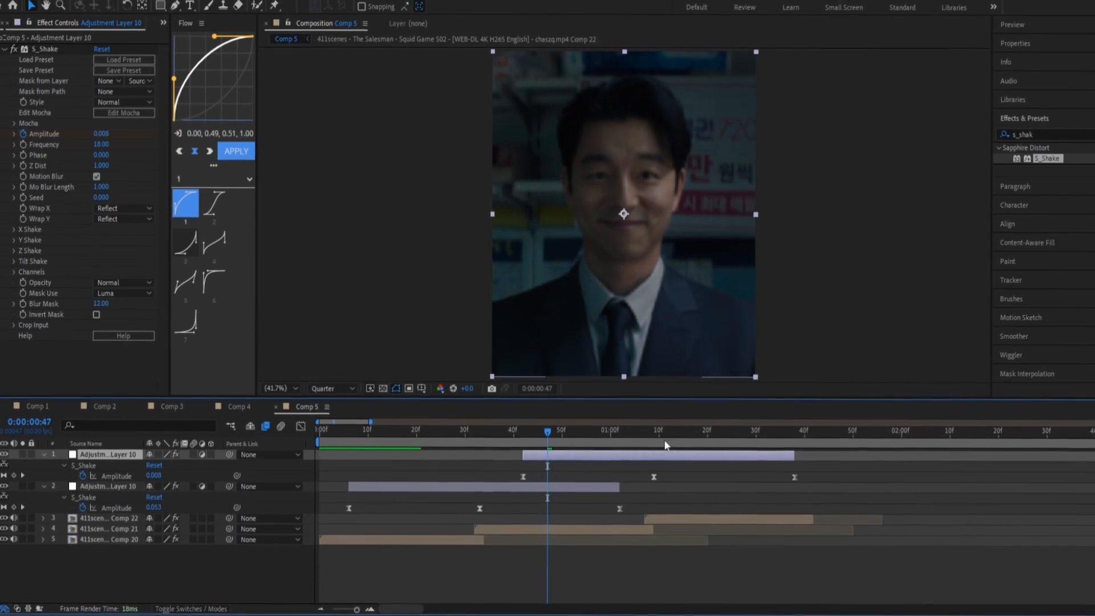
{"action": "left_click_drag", "start_coordinate": [660, 435], "coordinate": [667, 458]}
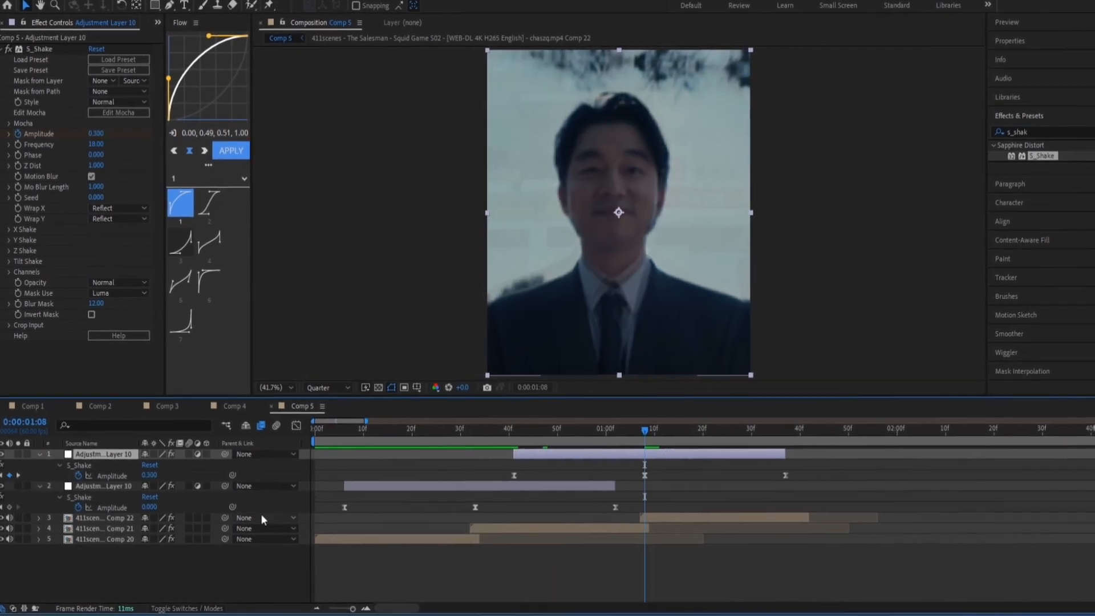
Collapse the properties of both adjustment layers and preview the composition from 0:00:00:00.
{"action": "left_click", "coordinate": [39, 454]}
{"action": "left_click", "coordinate": [38, 464]}
{"action": "left_click", "coordinate": [342, 536]}
{"action": "left_click_drag", "start_coordinate": [345, 433], "coordinate": [262, 481]}
{"action": "key", "text": "space"}
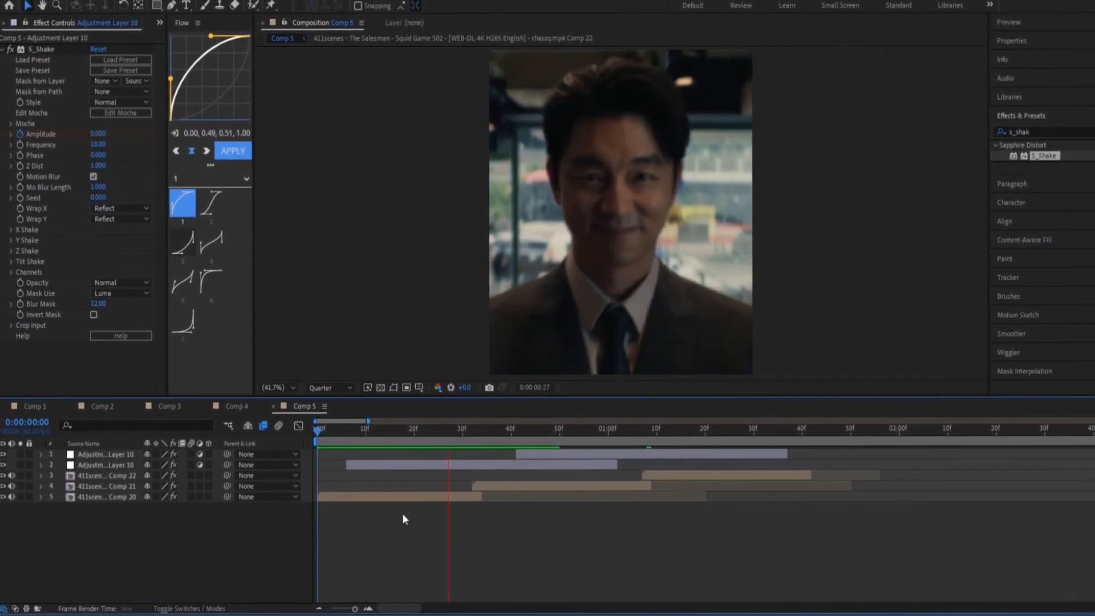